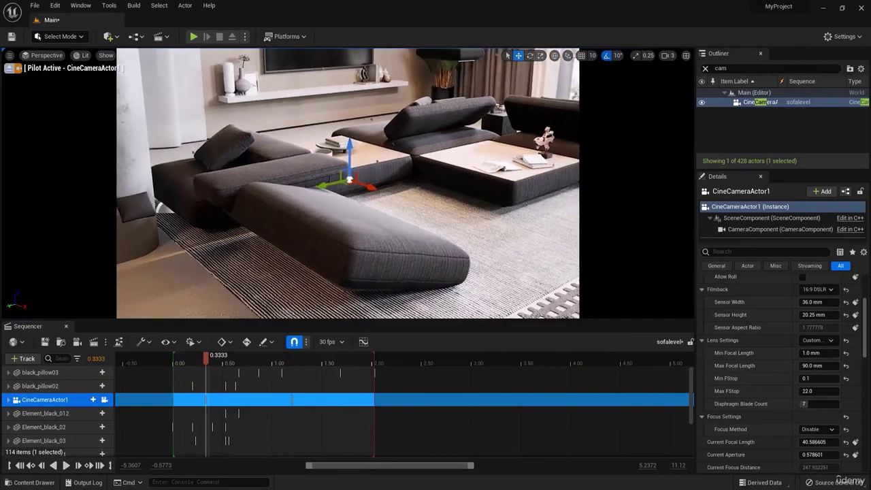
Step: Move the playhead to 0.0333 and stop piloting CineCameraActor1 to view the camera in the room from outside
{"action": "left_click", "coordinate": [177, 364]}
{"action": "left_click_drag", "start_coordinate": [177, 364], "coordinate": [179, 366]}
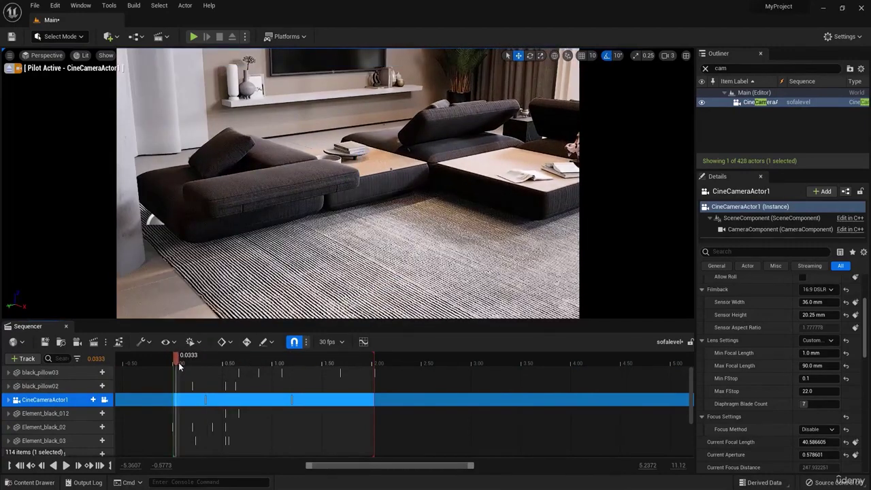
{"action": "left_click", "coordinate": [9, 68]}
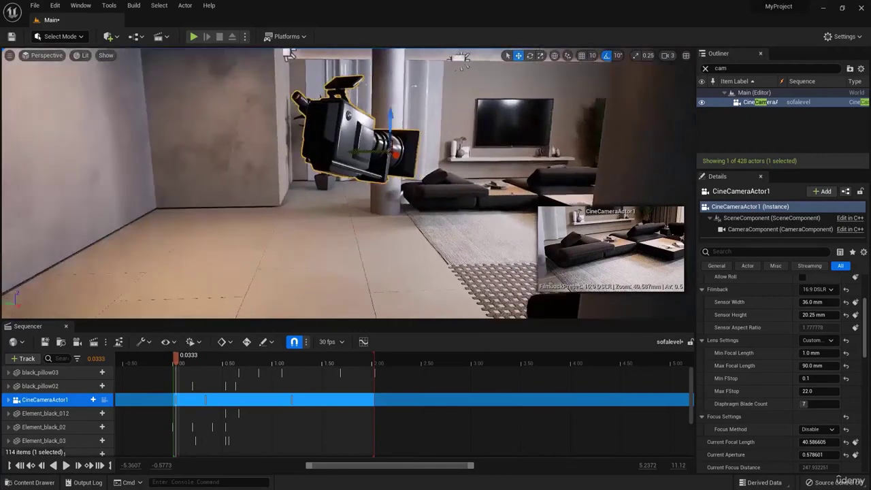
{"action": "right_click_drag", "start_coordinate": [348, 184], "coordinate": [487, 197]}
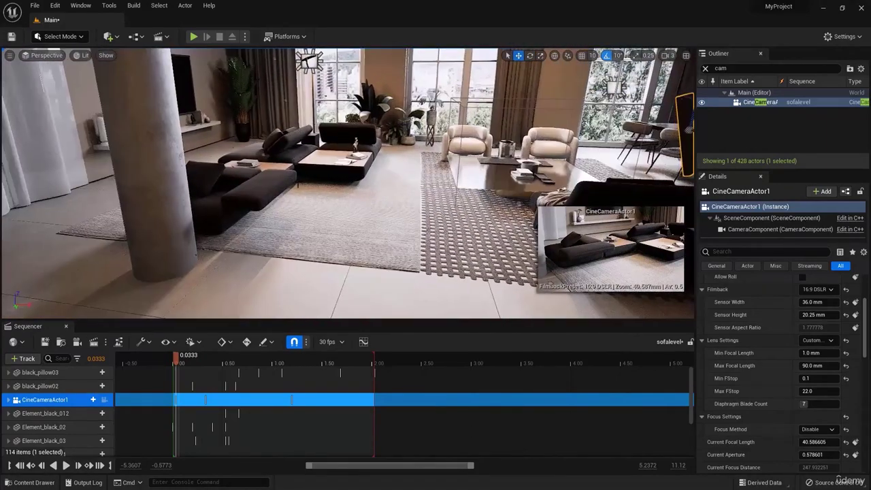
Step: Check the keyframes on the CineCameraActor1 track and widen the Outliner and Details area
{"action": "left_click", "coordinate": [8, 399]}
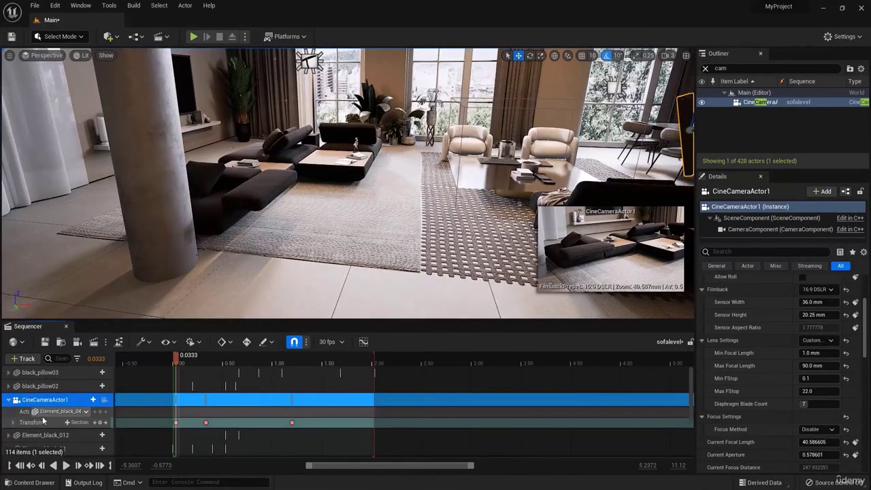
{"action": "left_click", "coordinate": [8, 399]}
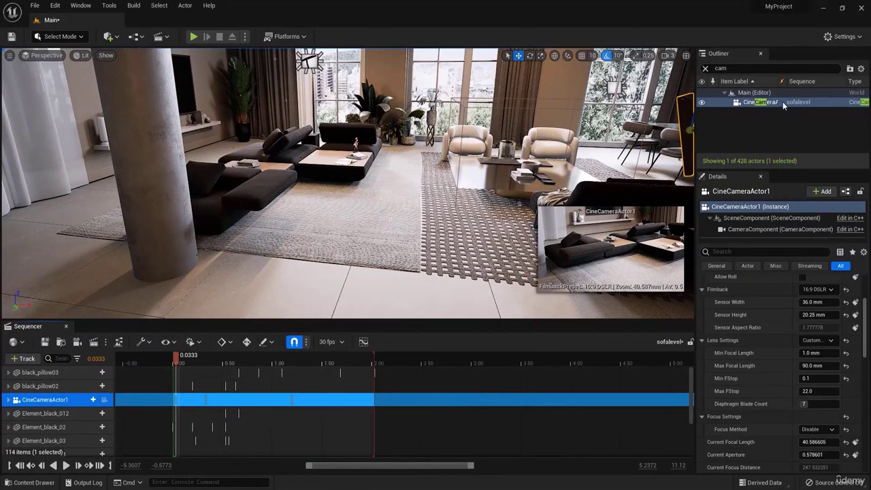
{"action": "left_click_drag", "start_coordinate": [694, 120], "coordinate": [637, 131]}
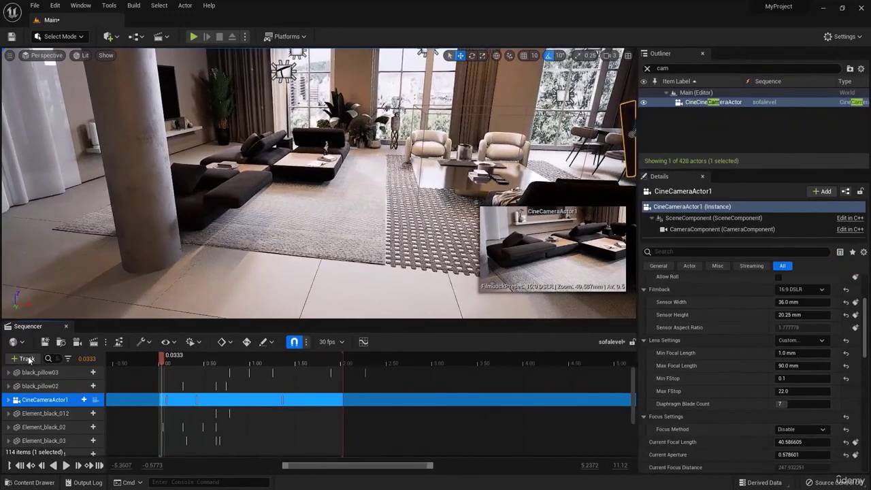
{"action": "left_click", "coordinate": [28, 359]}
{"action": "mouse_move", "coordinate": [114, 207]}
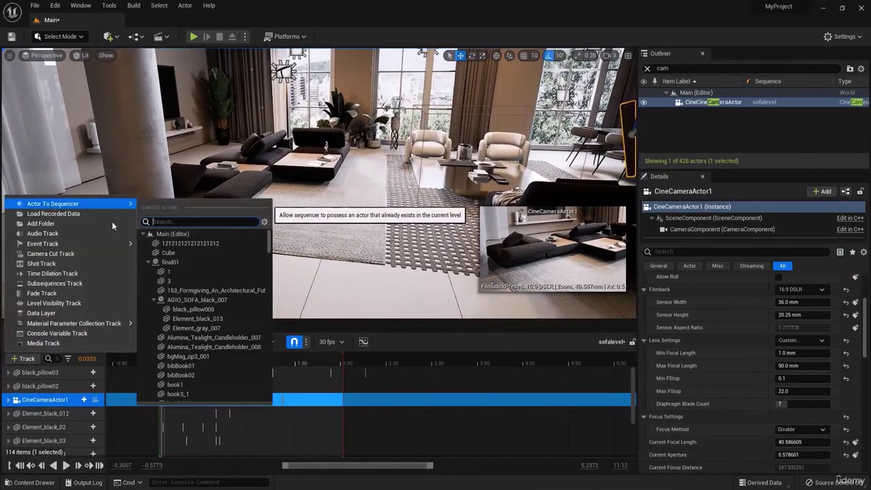
{"action": "left_click", "coordinate": [39, 409]}
{"action": "right_click_drag", "start_coordinate": [400, 259], "coordinate": [520, 262]}
{"action": "left_click", "coordinate": [289, 230]}
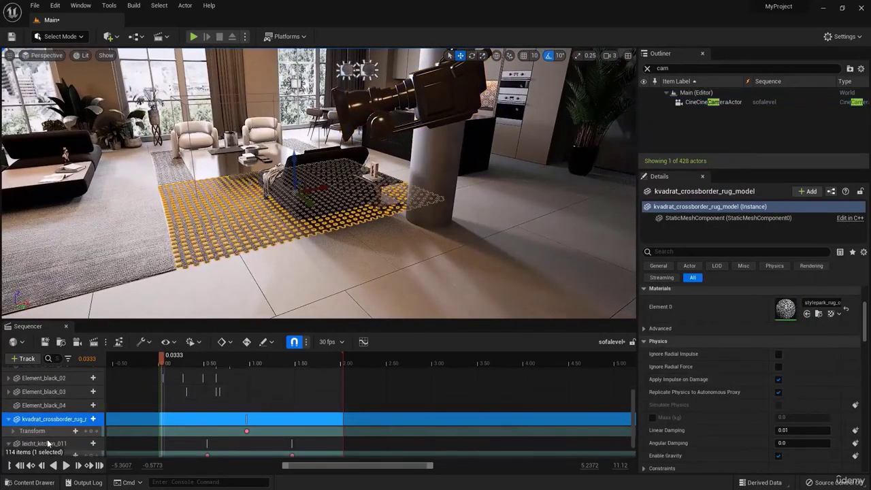
{"action": "scroll", "coordinate": [41, 429], "scroll_direction": "down", "scroll_amount": 1}
{"action": "scroll", "coordinate": [40, 426], "scroll_direction": "up", "scroll_amount": 5}
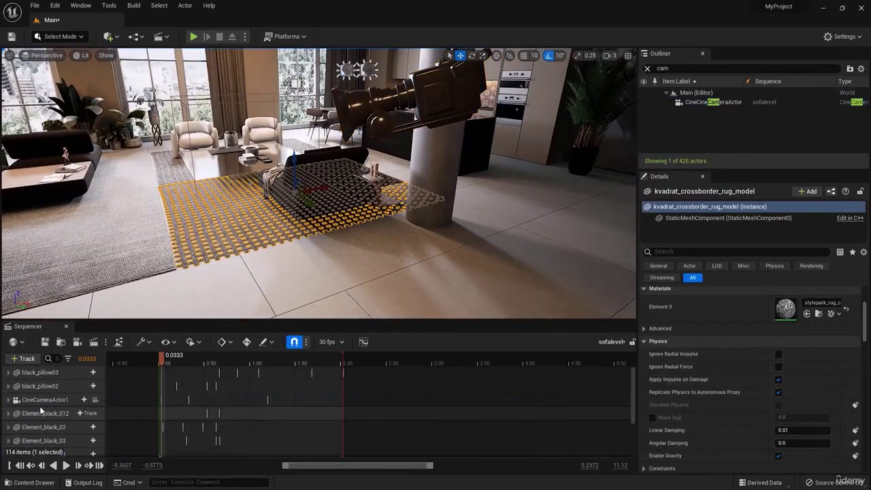
Step: Expand the CineCameraActor1 track down to its transform channels, enlarge the Sequencer area and scrub the playhead to 0.20
{"action": "left_click", "coordinate": [41, 401]}
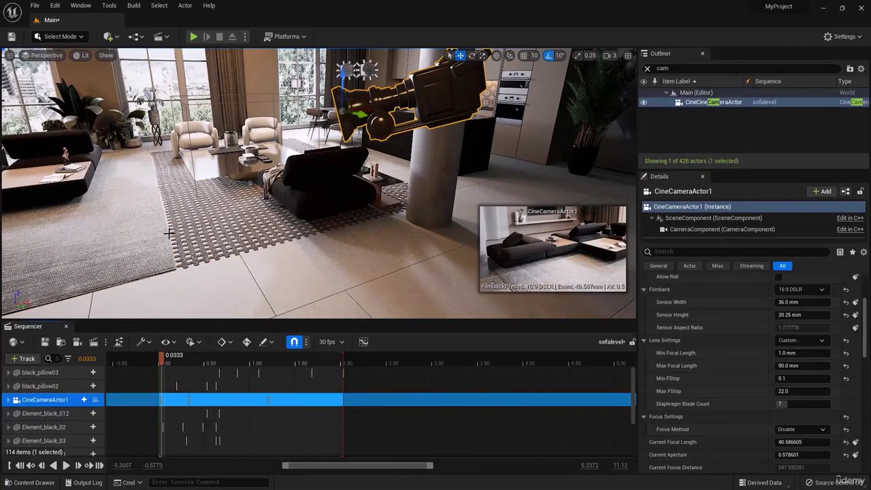
{"action": "left_click", "coordinate": [8, 400]}
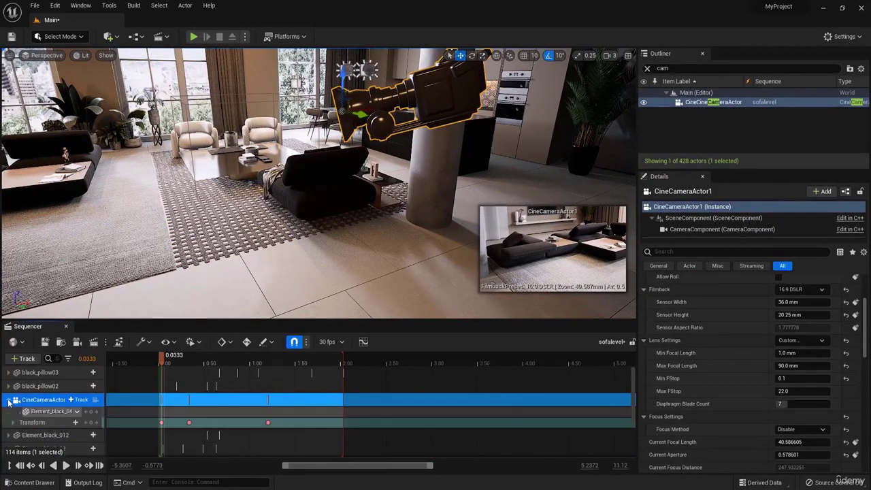
{"action": "left_click", "coordinate": [15, 423]}
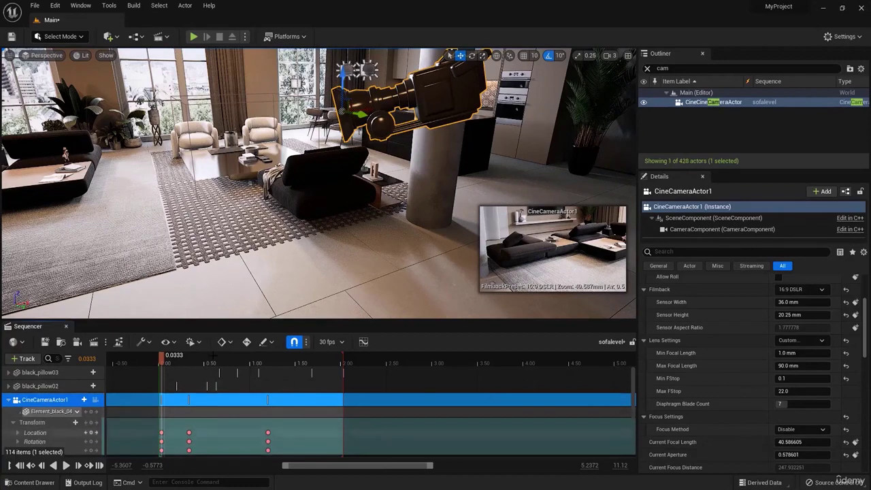
{"action": "left_click_drag", "start_coordinate": [218, 318], "coordinate": [216, 263]}
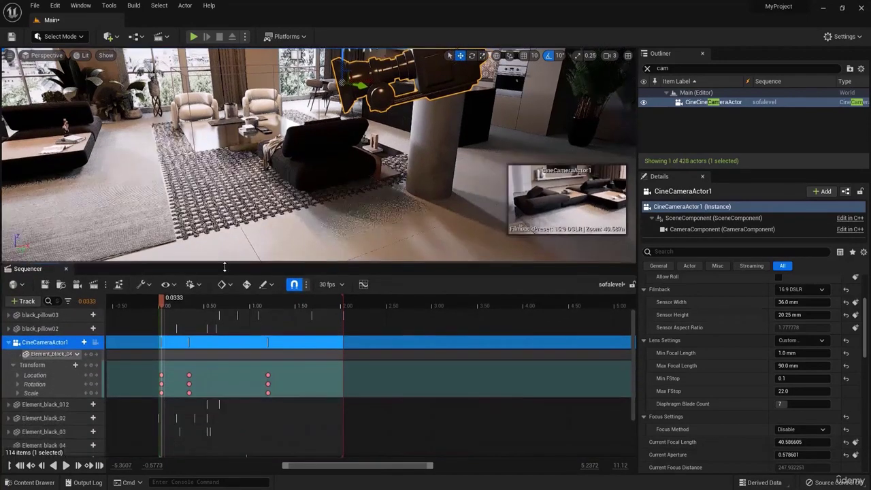
{"action": "mouse_move", "coordinate": [182, 303]}
{"action": "left_mouse_down"}
{"action": "mouse_move", "coordinate": [208, 308]}
{"action": "mouse_move", "coordinate": [166, 315]}
{"action": "mouse_move", "coordinate": [181, 306]}
{"action": "left_mouse_up"}
Step: Delete the CineCameraActor1 track from the sequence
{"action": "left_click", "coordinate": [55, 354]}
{"action": "left_click", "coordinate": [42, 357]}
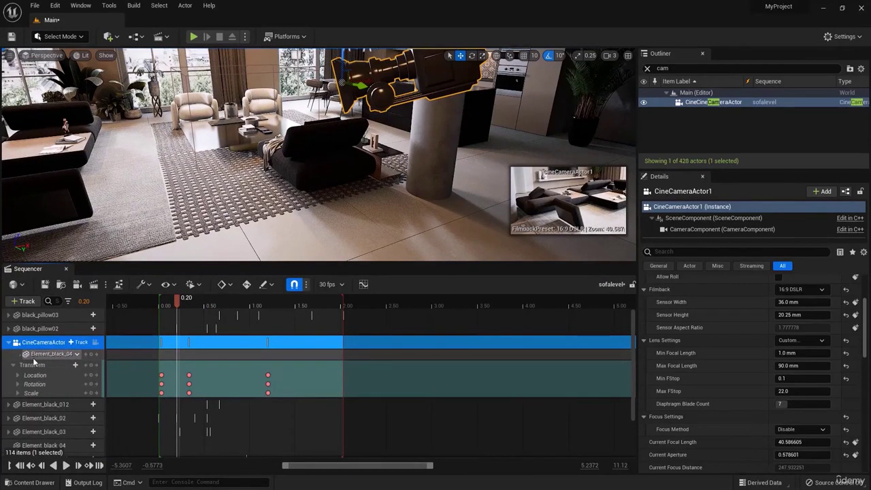
{"action": "key", "text": "Delete"}
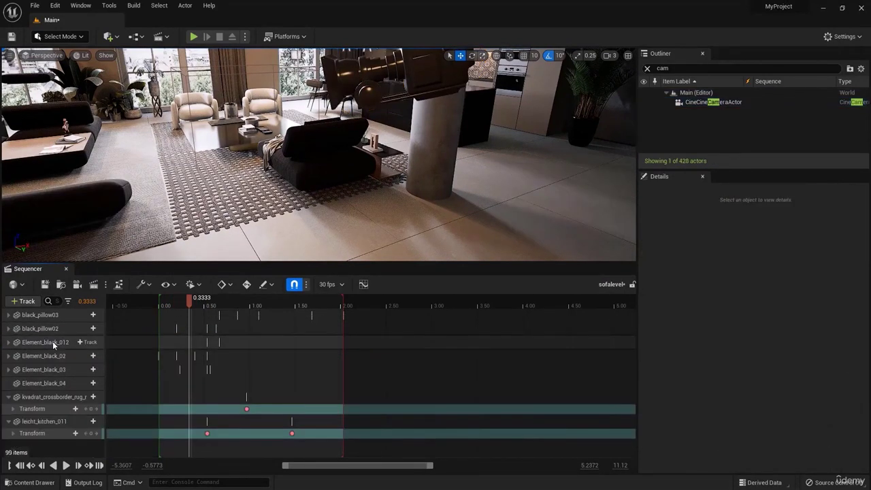
Step: Add CineCameraActor1 back to the sequence as an actor track and widen the track list to show its full channel names
{"action": "left_click", "coordinate": [30, 315]}
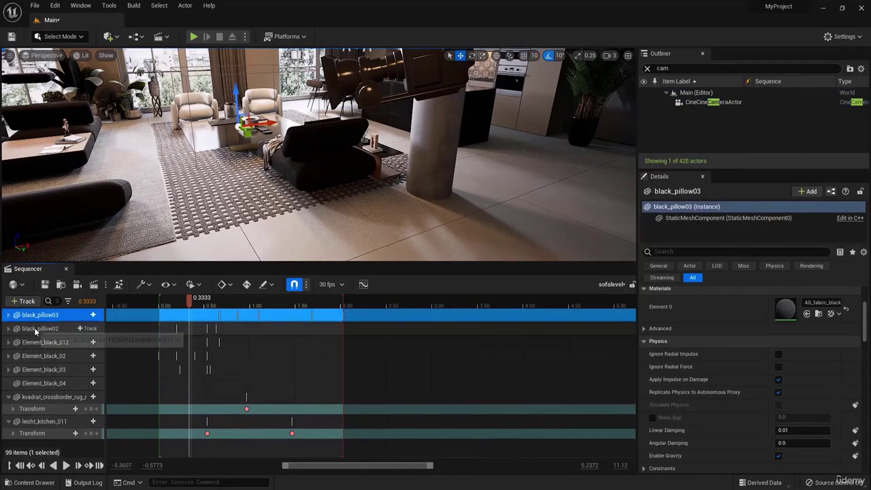
{"action": "left_click", "coordinate": [64, 443]}
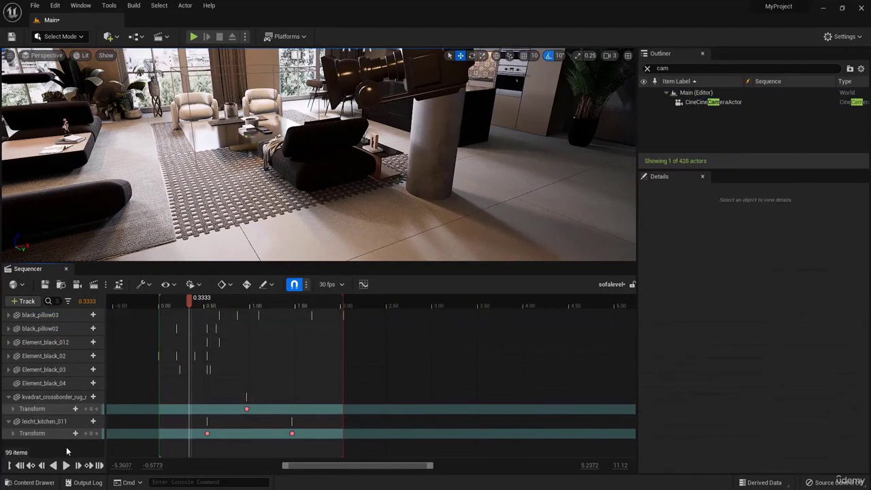
{"action": "left_click", "coordinate": [381, 78]}
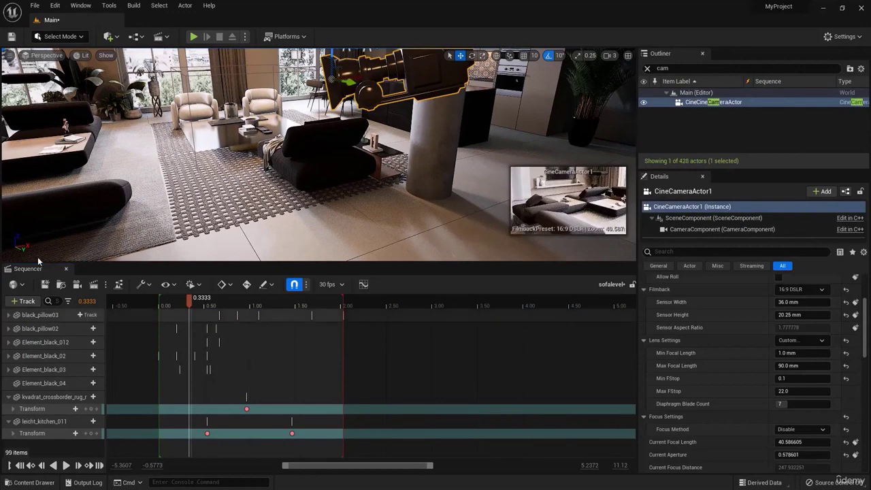
{"action": "left_click", "coordinate": [15, 303]}
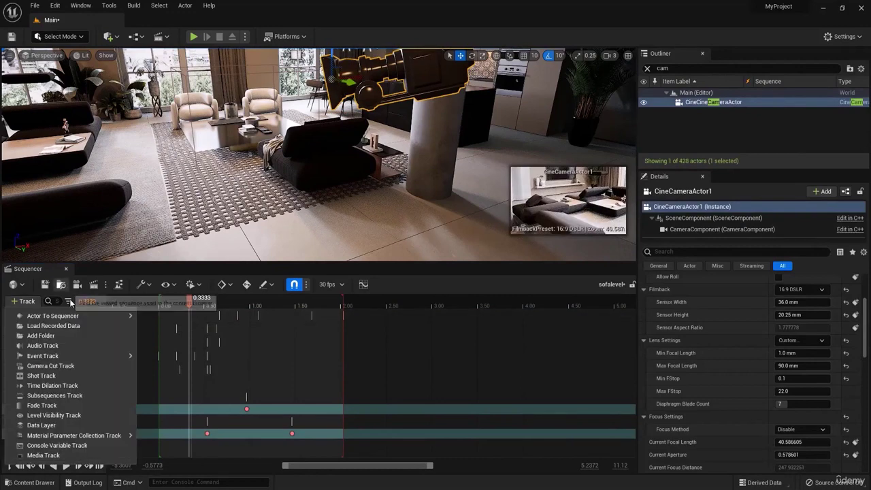
{"action": "mouse_move", "coordinate": [134, 317]}
{"action": "left_click", "coordinate": [184, 281]}
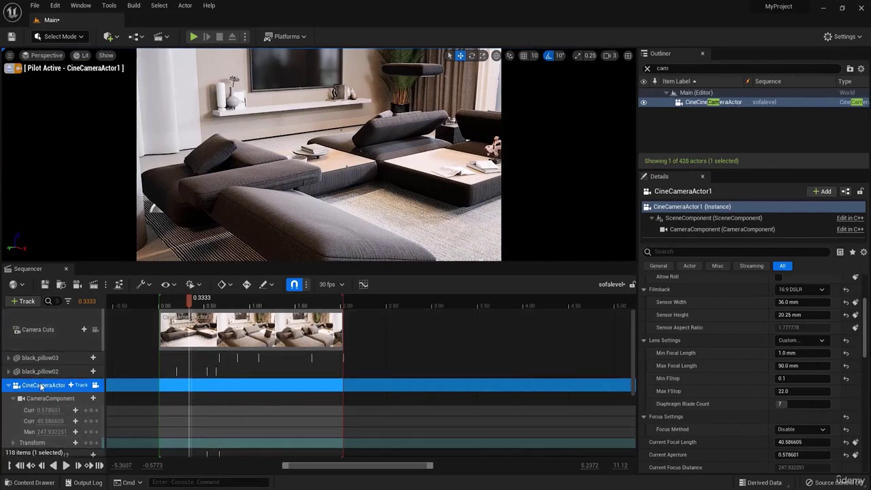
{"action": "scroll", "coordinate": [48, 432], "scroll_direction": "down", "scroll_amount": 2}
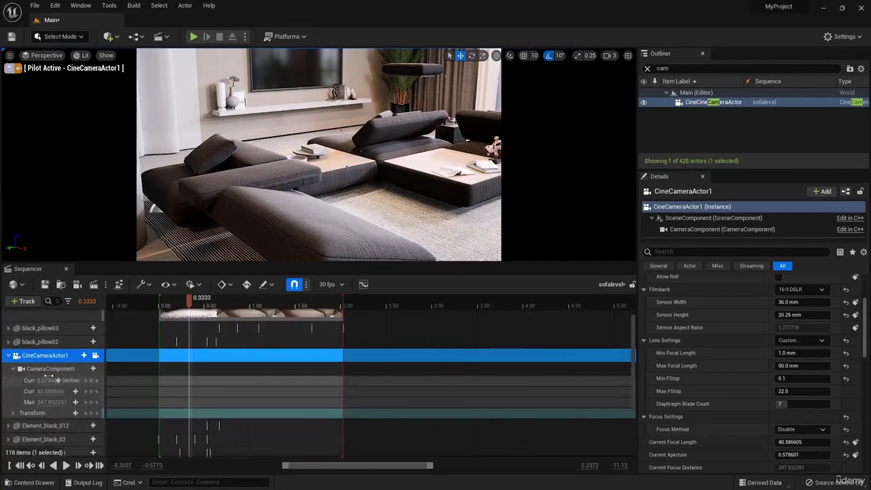
{"action": "left_click_drag", "start_coordinate": [104, 387], "coordinate": [183, 387]}
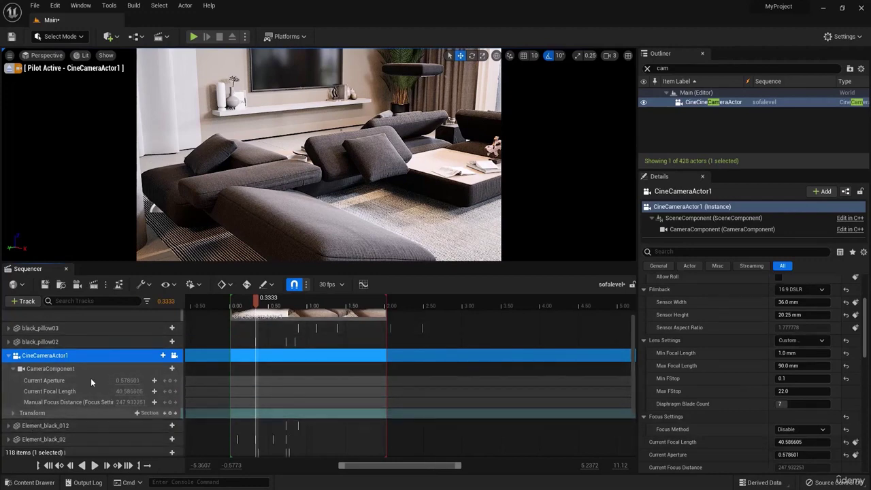
Step: Pull the piloted CineCameraActor1 back from the sofa at 0.3333, then stop piloting and view the apartment from outside
{"action": "right_click_drag", "start_coordinate": [253, 145], "coordinate": [255, 145]}
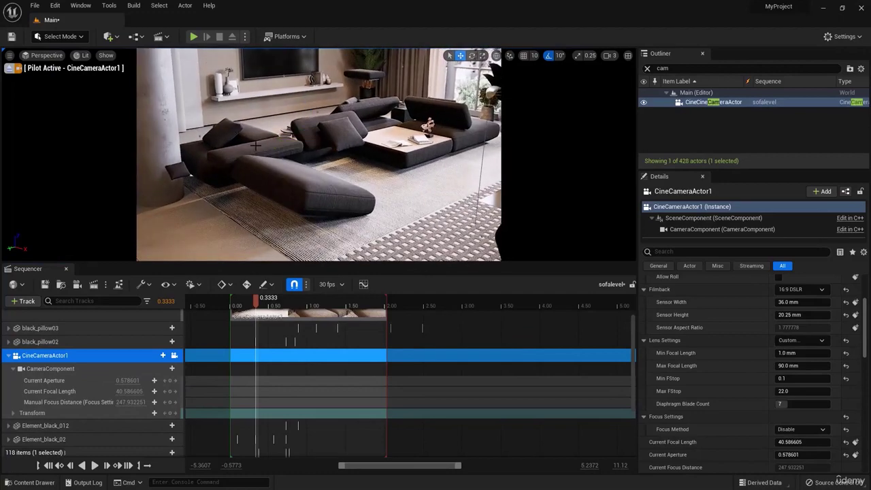
{"action": "left_click", "coordinate": [16, 68]}
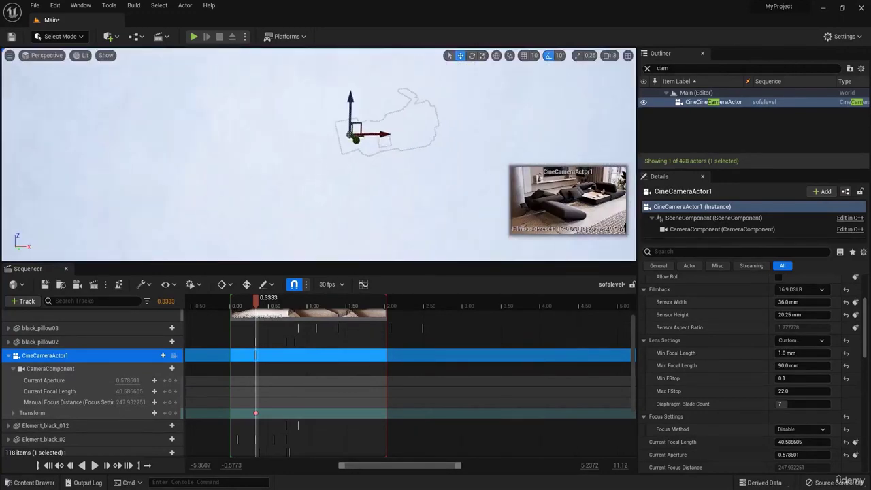
{"action": "right_click_drag", "start_coordinate": [97, 60], "coordinate": [97, 60]}
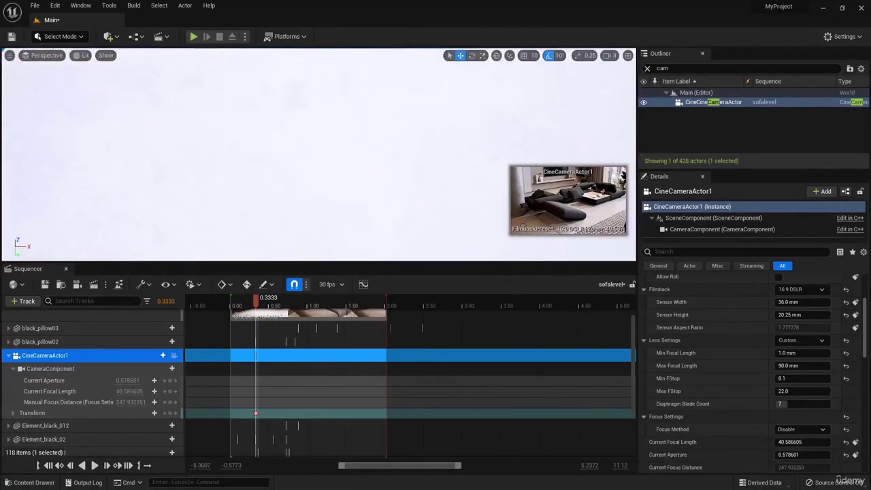
{"action": "right_click_drag", "start_coordinate": [289, 190], "coordinate": [289, 190]}
{"action": "key", "text": "Escape"}
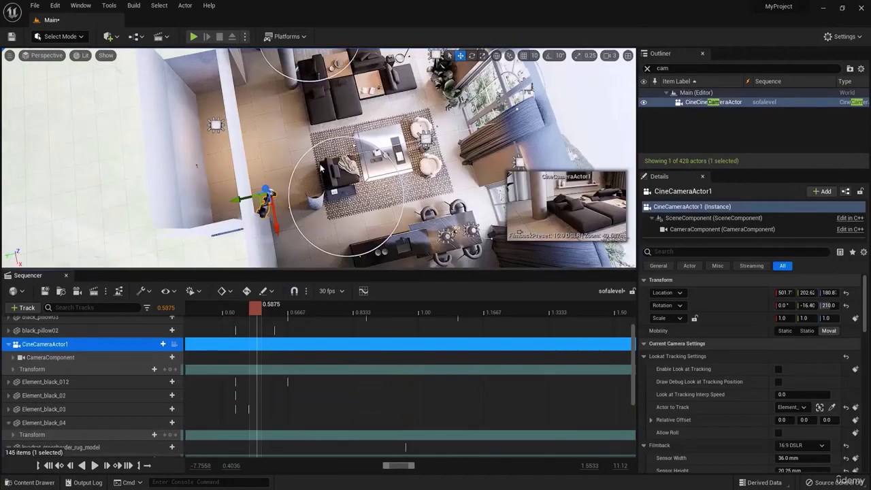
Step: Compare the settings of the CineCameraActor1 instance with those of its SceneComponent and CameraComponent
{"action": "left_click", "coordinate": [44, 358]}
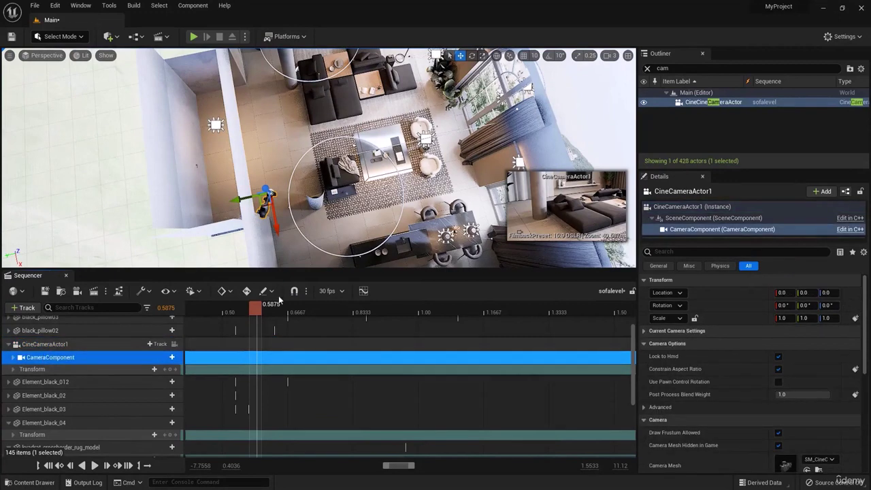
{"action": "left_click", "coordinate": [83, 344]}
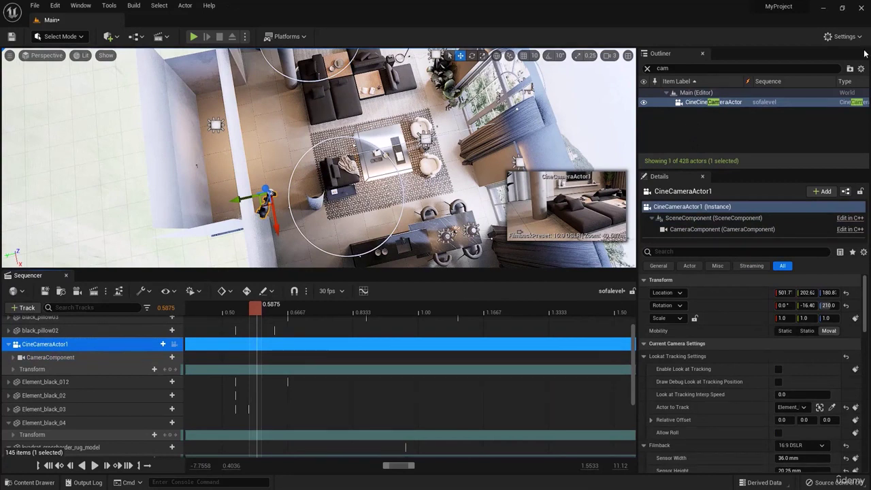
{"action": "left_click", "coordinate": [670, 219]}
{"action": "left_click", "coordinate": [679, 230]}
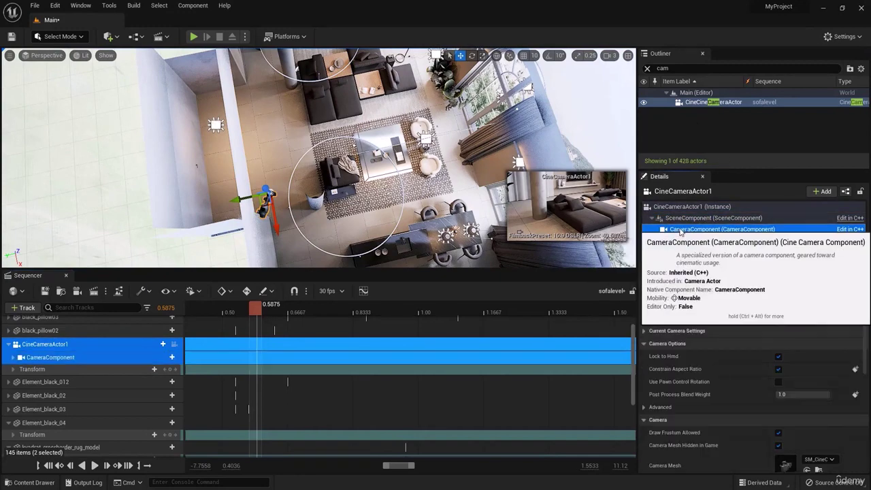
{"action": "left_click", "coordinate": [675, 207]}
{"action": "left_click", "coordinate": [684, 218]}
{"action": "left_click", "coordinate": [688, 229]}
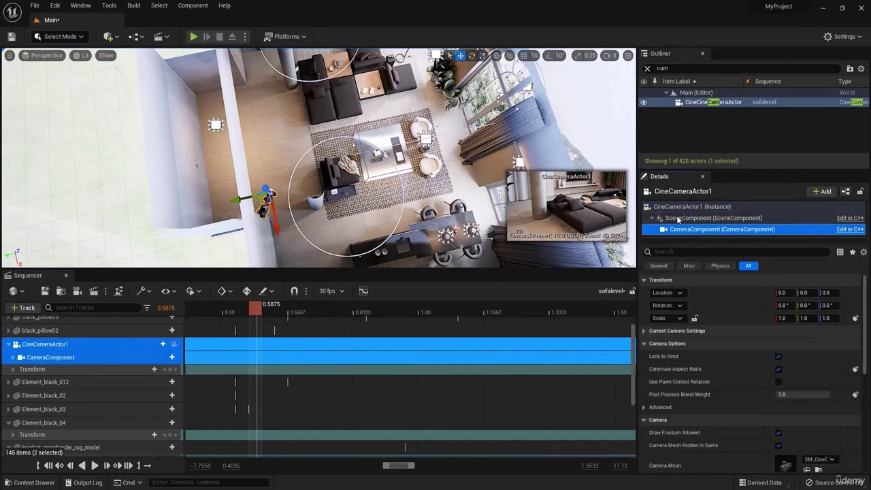
{"action": "left_click", "coordinate": [688, 206]}
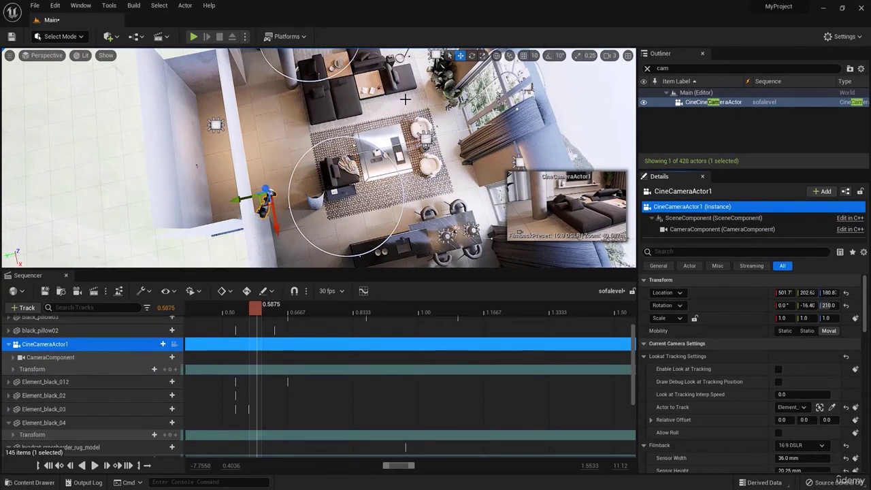
Step: Move the playhead to 0.5021 and magnify the timeline around it
{"action": "right_click_drag", "start_coordinate": [407, 109], "coordinate": [406, 76]}
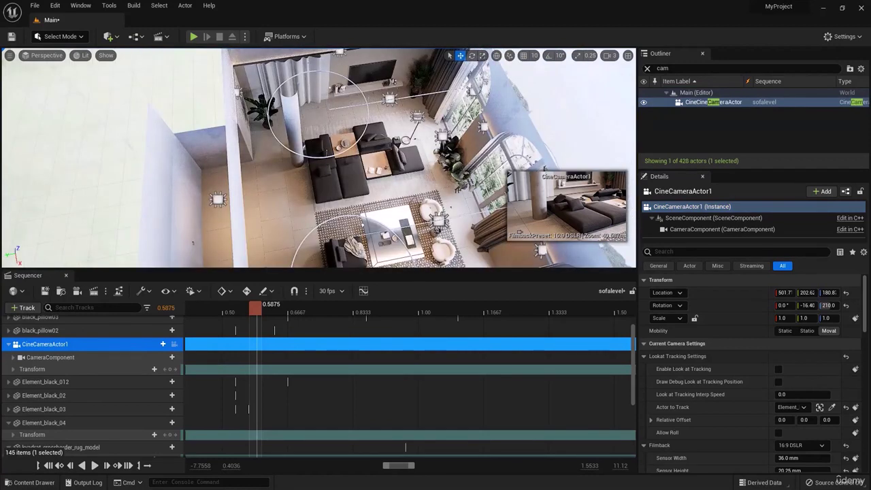
{"action": "right_click_drag", "start_coordinate": [405, 109], "coordinate": [410, 140]}
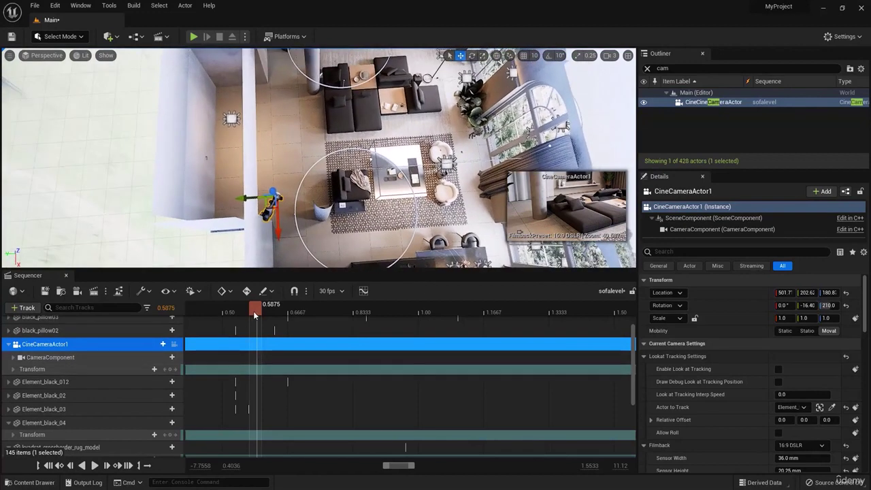
{"action": "left_click_drag", "start_coordinate": [260, 311], "coordinate": [226, 318]}
{"action": "scroll", "coordinate": [226, 387], "scroll_direction": "up", "scroll_amount": 4, "text": "ctrl"}
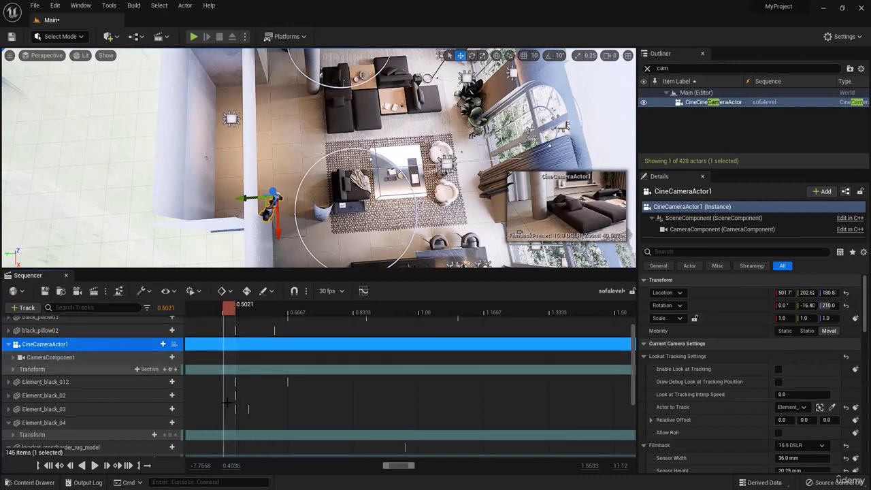
{"action": "scroll", "coordinate": [226, 387], "scroll_direction": "up", "scroll_amount": 3, "text": "ctrl"}
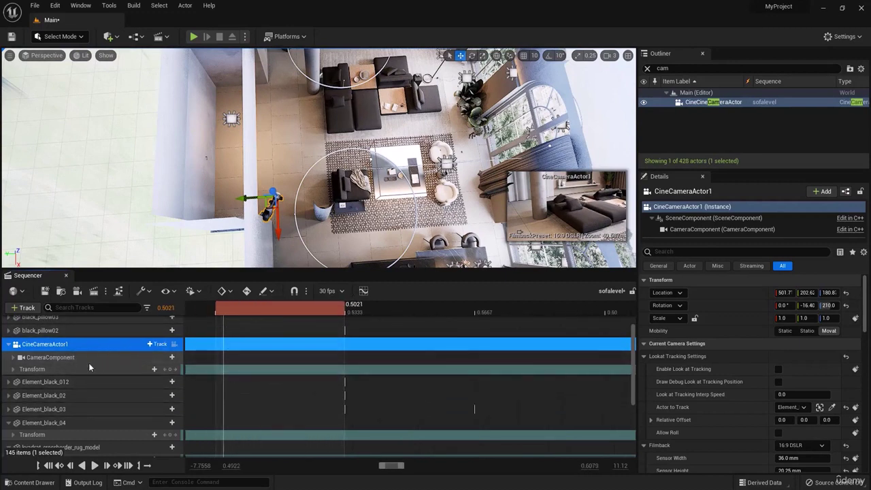
Step: Keyframe CineCameraActor1's location, rotation and scale at 0.5021, with its Transform channels expanded
{"action": "left_click", "coordinate": [12, 369]}
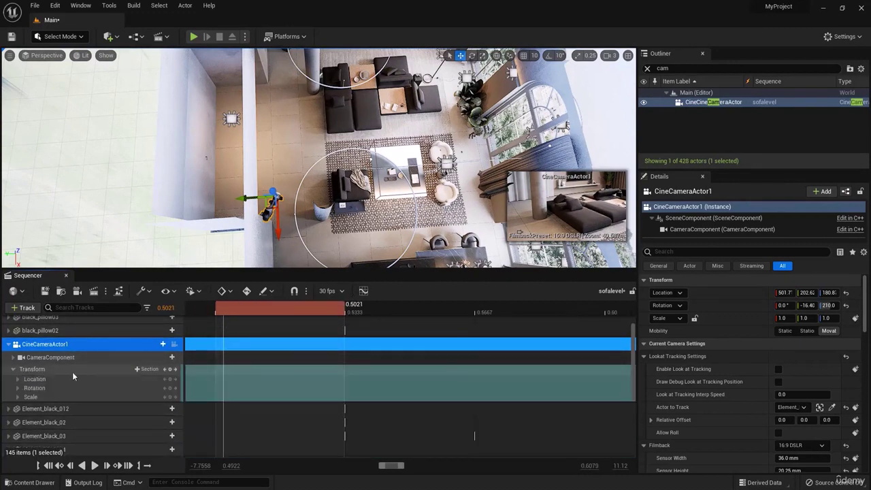
{"action": "left_click", "coordinate": [170, 369]}
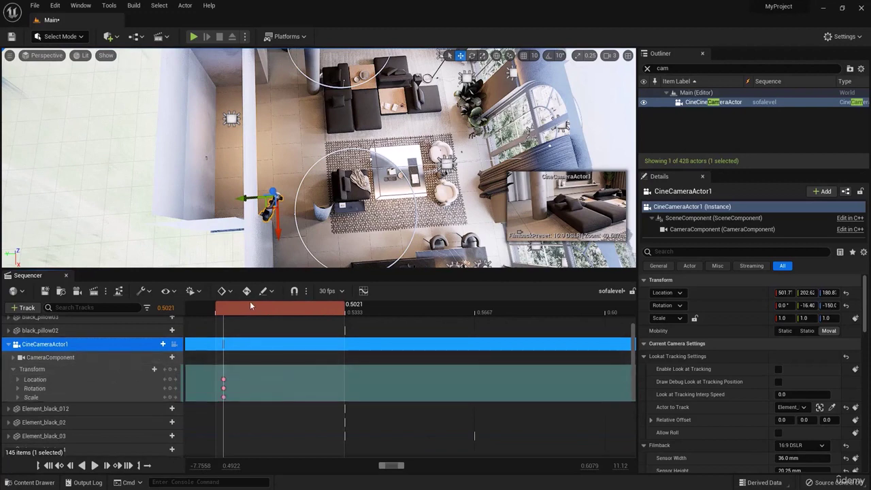
{"action": "scroll", "coordinate": [229, 311], "scroll_direction": "down", "scroll_amount": 5, "text": "ctrl"}
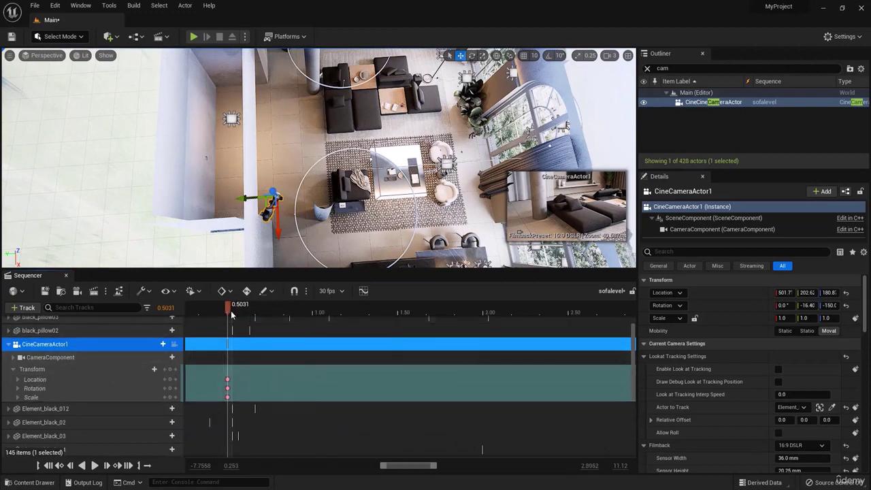
Step: Move the playhead to 0.5084 and look over CineCameraActor1's curves in the curve editor, then put the editor away
{"action": "left_click_drag", "start_coordinate": [201, 312], "coordinate": [231, 378]}
{"action": "left_click", "coordinate": [364, 292]}
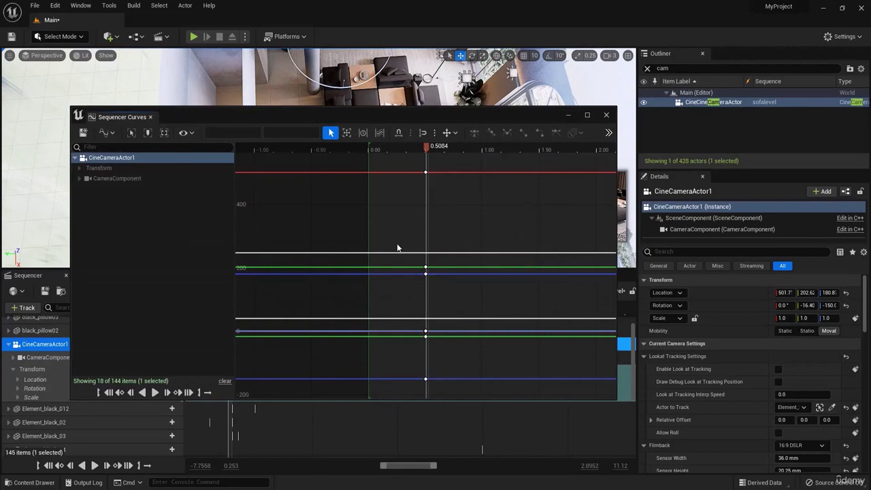
{"action": "left_click", "coordinate": [567, 115]}
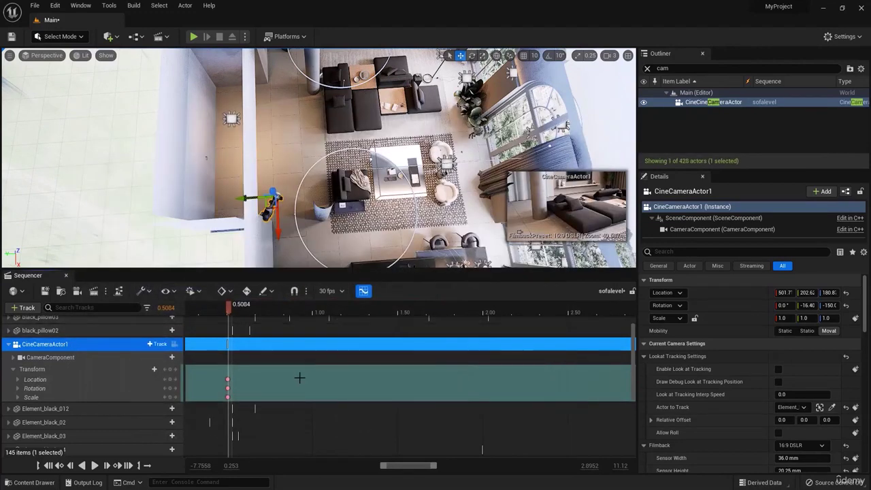
Step: At 2.0241, move the camera across the room to the armchairs, rotate it toward the sofa, and keyframe its transform
{"action": "left_click_drag", "start_coordinate": [281, 307], "coordinate": [409, 373]}
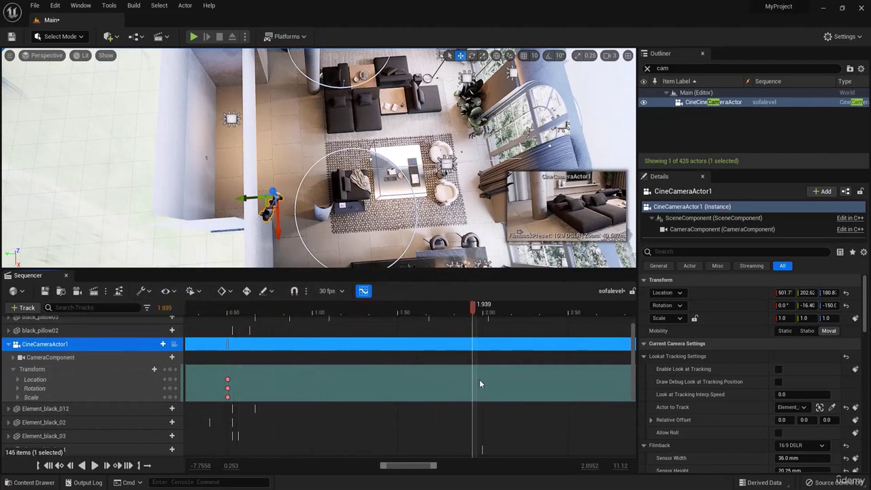
{"action": "left_click_drag", "start_coordinate": [479, 384], "coordinate": [495, 396]}
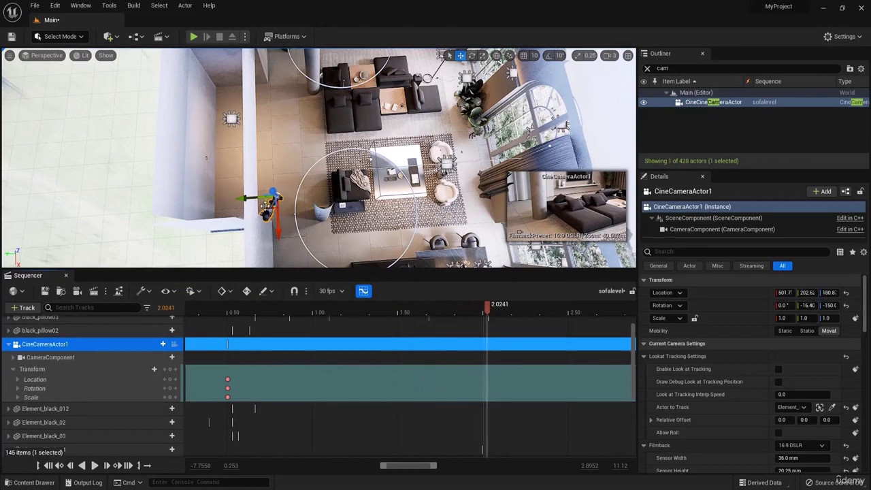
{"action": "left_click_drag", "start_coordinate": [252, 199], "coordinate": [499, 218]}
{"action": "key", "text": "e"}
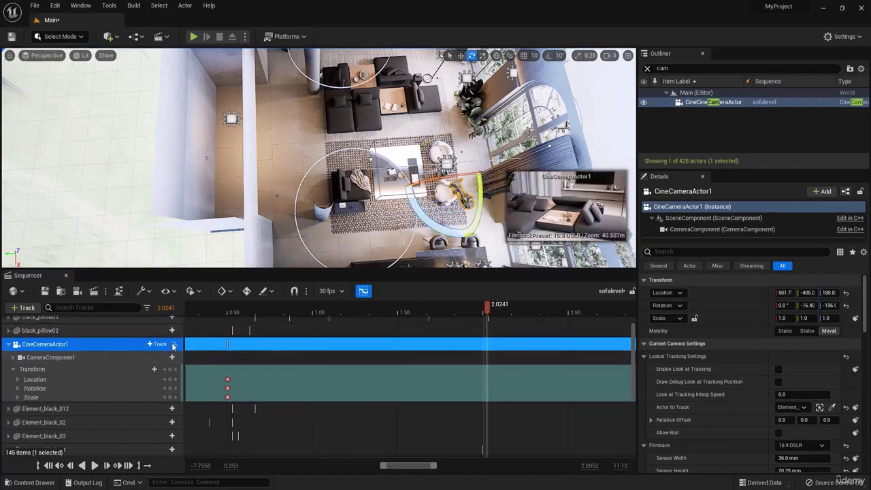
{"action": "left_click", "coordinate": [170, 369]}
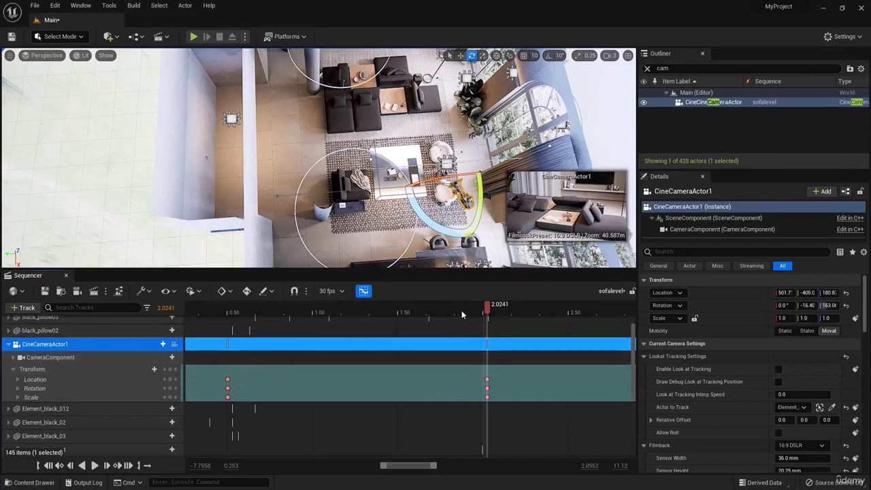
Step: Scrub between the two camera keys and watch how the camera turns from a viewpoint inside the living room
{"action": "left_click_drag", "start_coordinate": [462, 310], "coordinate": [331, 345]}
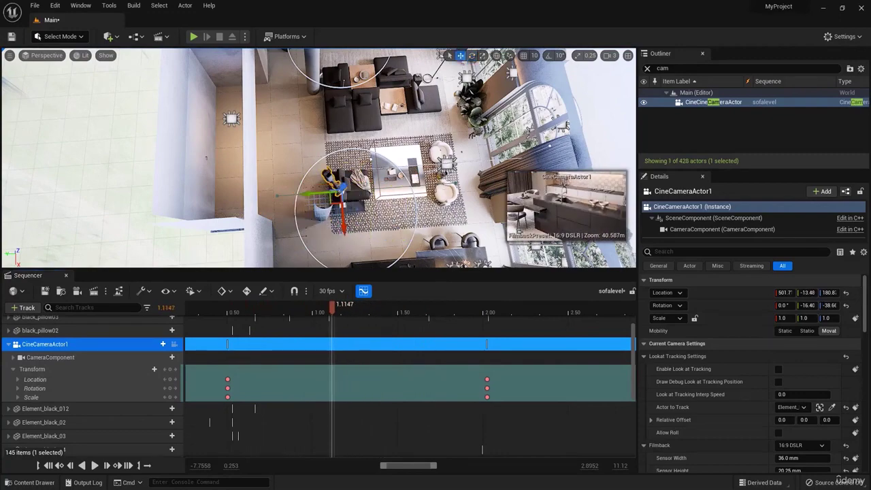
{"action": "right_click_drag", "start_coordinate": [583, 70], "coordinate": [622, 54]}
{"action": "left_click", "coordinate": [611, 56]}
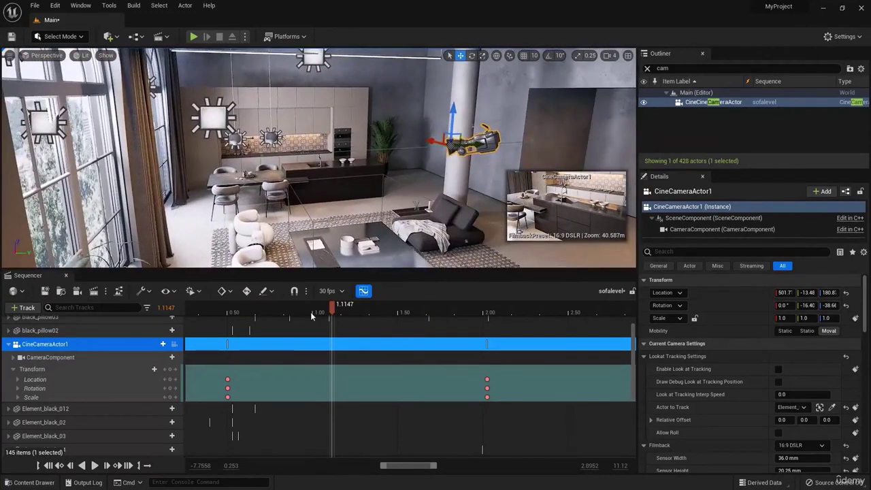
{"action": "left_click_drag", "start_coordinate": [310, 312], "coordinate": [417, 390]}
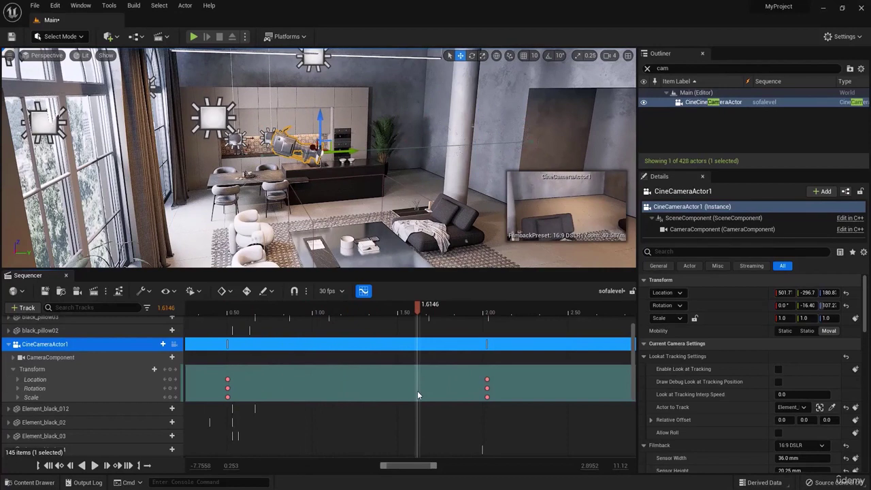
Step: Expand the camera's Rotation channels and compare the yaw at the first key, the last key and in between
{"action": "left_click", "coordinate": [17, 389]}
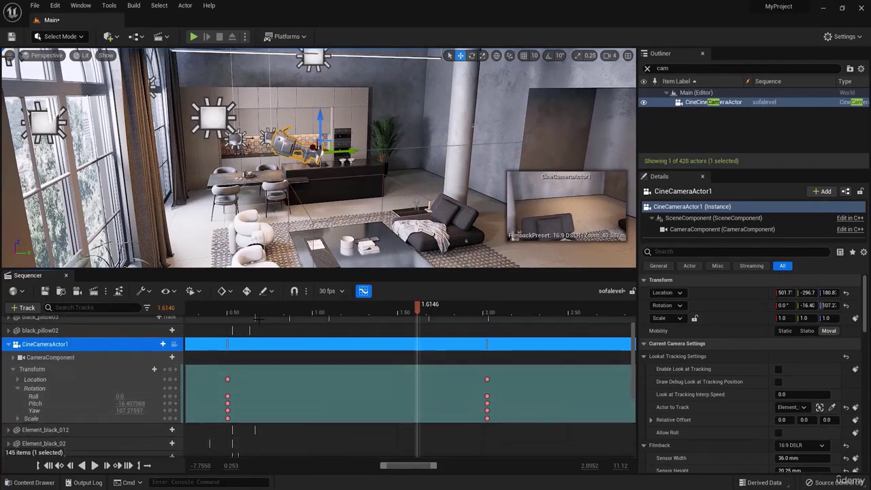
{"action": "left_click_drag", "start_coordinate": [242, 314], "coordinate": [228, 322]}
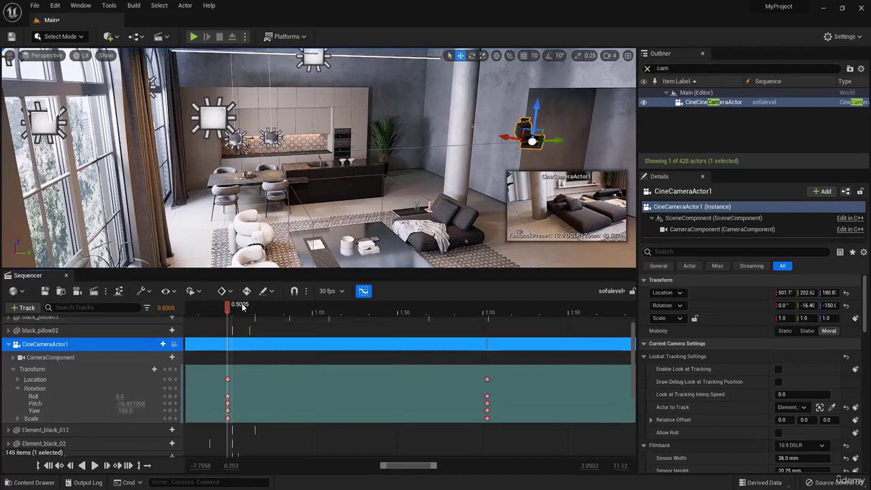
{"action": "left_click_drag", "start_coordinate": [253, 310], "coordinate": [487, 414]}
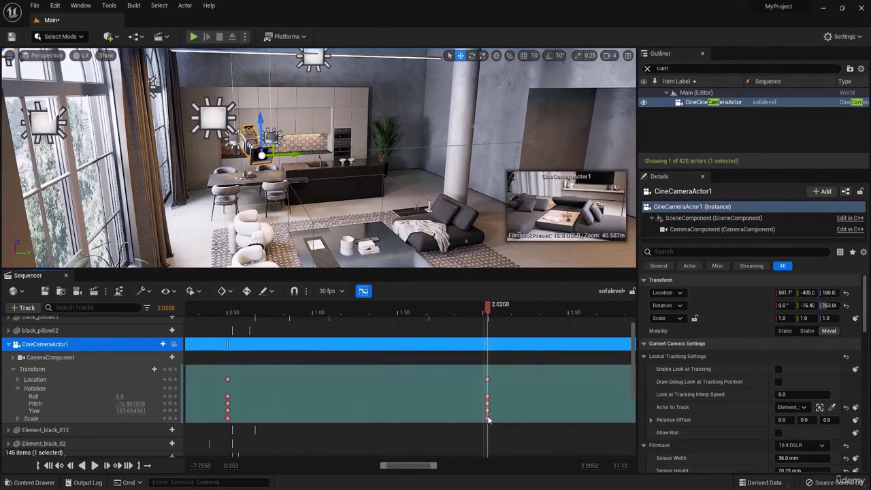
{"action": "left_click_drag", "start_coordinate": [487, 420], "coordinate": [422, 374]}
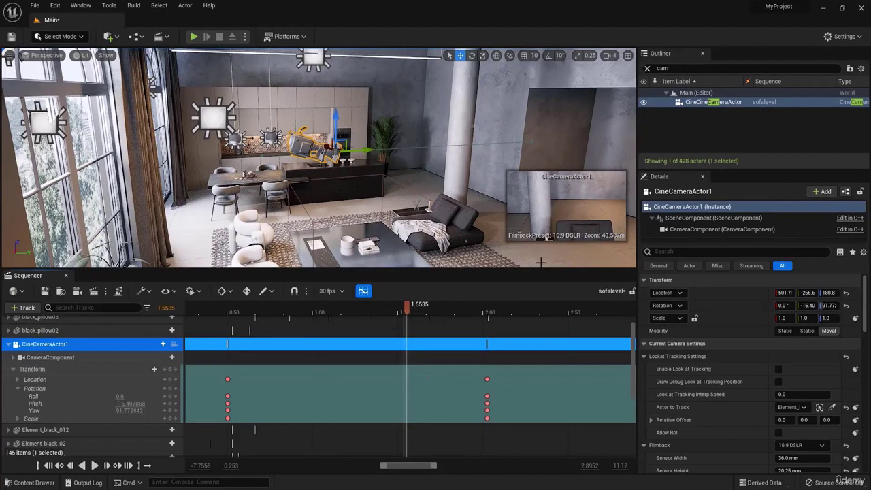
Step: Bring the playhead back to 0.5138 and show only the camera's Yaw curve in a maximized curve editor
{"action": "left_click_drag", "start_coordinate": [356, 304], "coordinate": [229, 306]}
{"action": "left_click", "coordinate": [40, 410]}
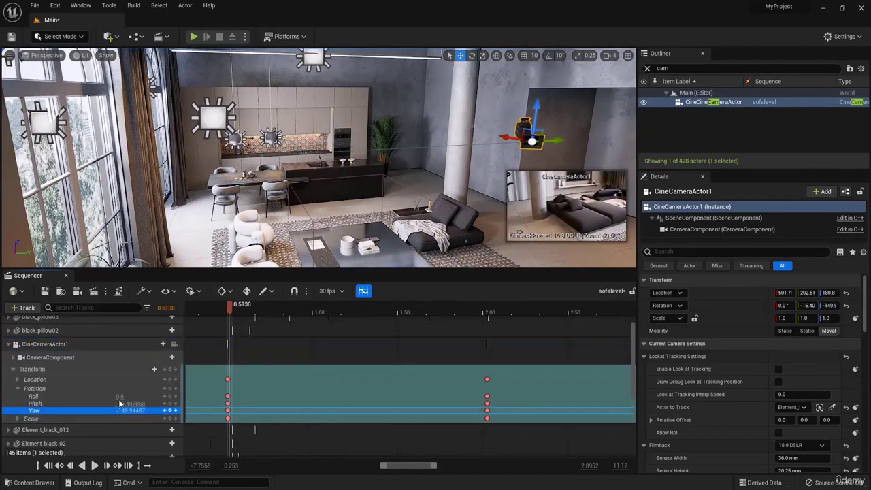
{"action": "left_click", "coordinate": [362, 291]}
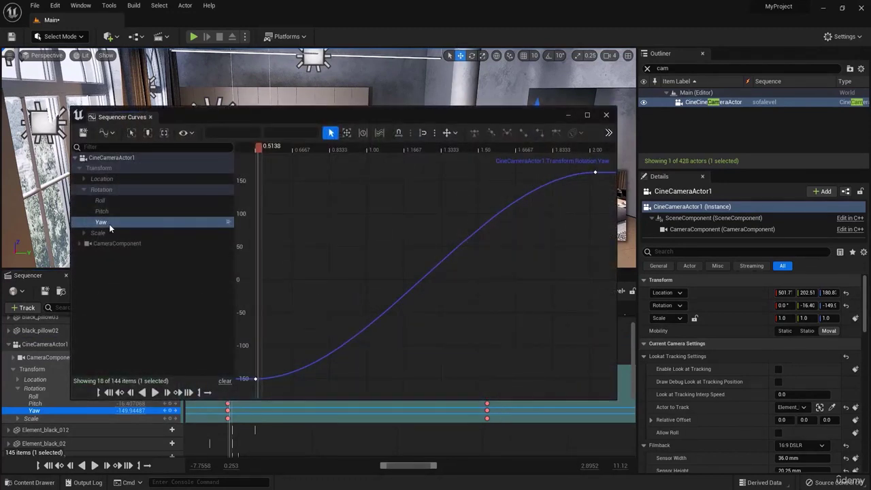
{"action": "double_click", "coordinate": [327, 120]}
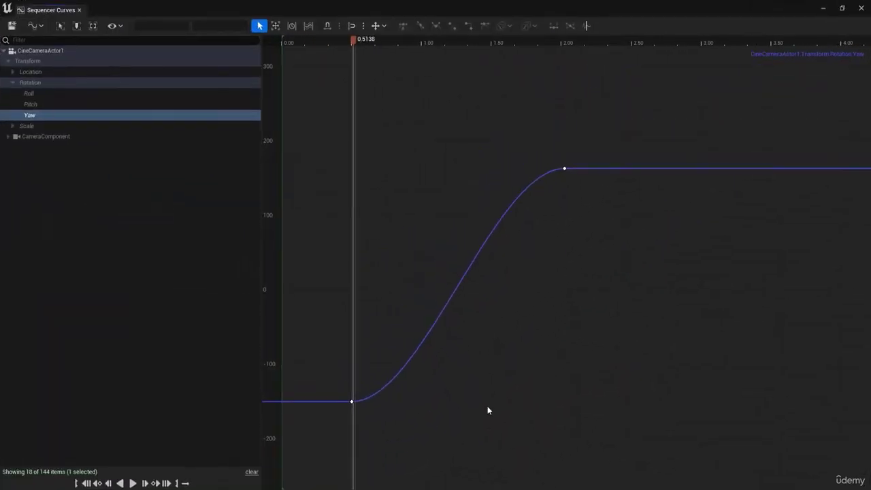
Step: Raise the first yaw key to about 152 so it nearly levels with the end key, then close the curve editor
{"action": "scroll", "coordinate": [369, 408], "scroll_direction": "up", "scroll_amount": 2}
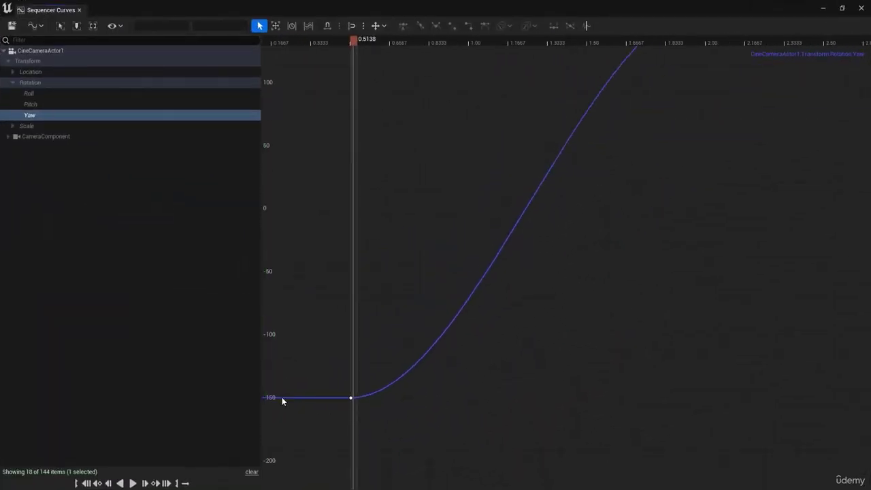
{"action": "scroll", "coordinate": [424, 295], "scroll_direction": "down", "scroll_amount": 2}
{"action": "right_click_drag", "start_coordinate": [660, 105], "coordinate": [626, 185]}
{"action": "left_click", "coordinate": [618, 129]}
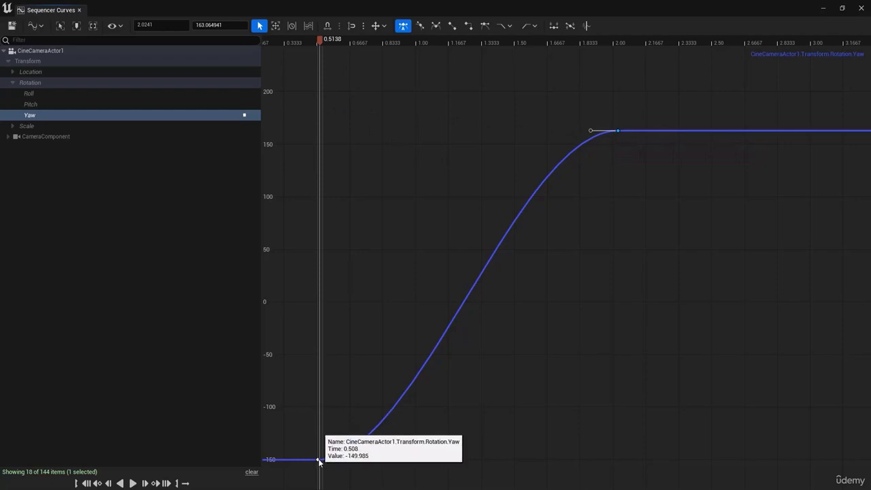
{"action": "left_click_drag", "start_coordinate": [318, 460], "coordinate": [321, 144]}
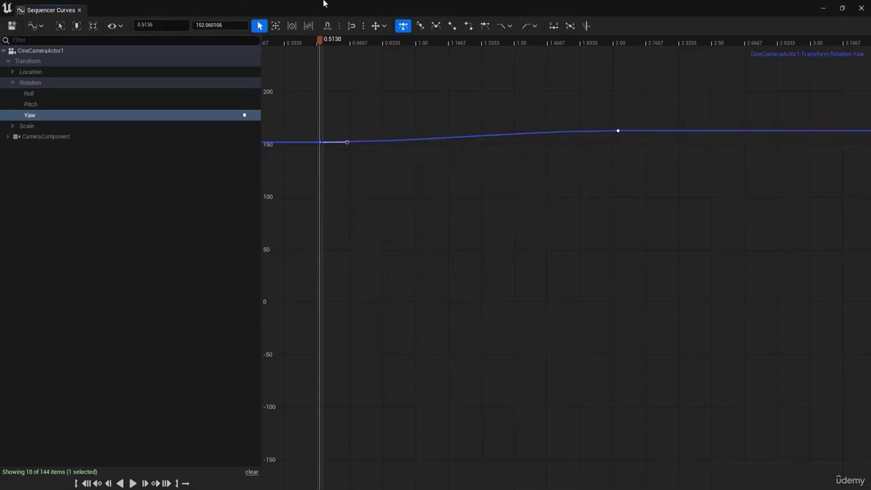
{"action": "left_click", "coordinate": [80, 10]}
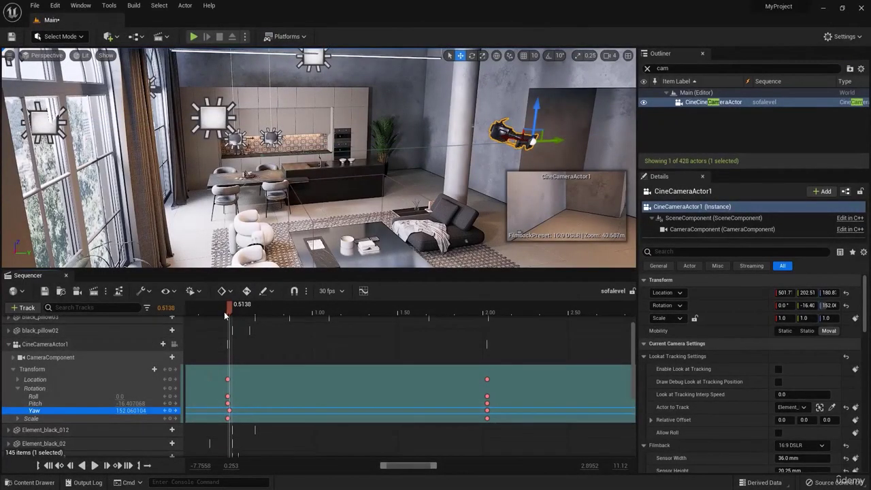
Step: Scrub through the camera move, then shift the first yaw key back in line with the other transform keys
{"action": "left_click_drag", "start_coordinate": [270, 312], "coordinate": [419, 313]}
{"action": "left_click_drag", "start_coordinate": [370, 343], "coordinate": [233, 376]}
{"action": "scroll", "coordinate": [235, 404], "scroll_direction": "up", "scroll_amount": 5, "text": "ctrl"}
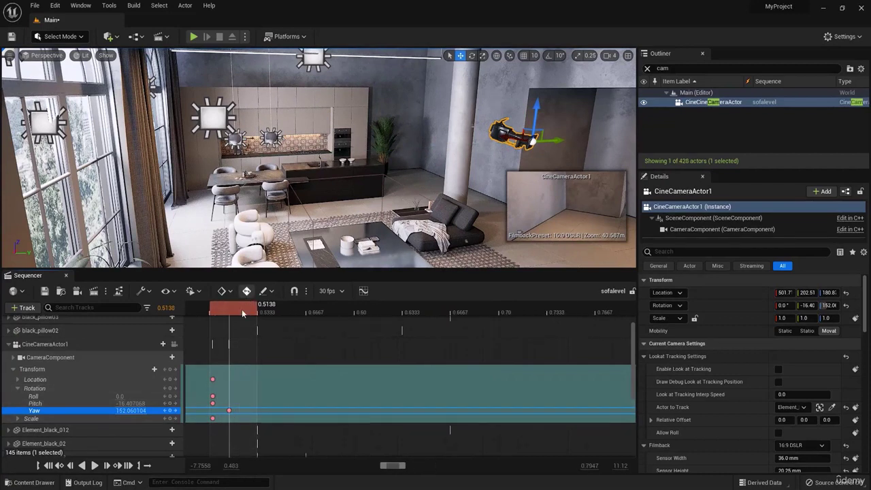
{"action": "left_click_drag", "start_coordinate": [229, 410], "coordinate": [304, 417]}
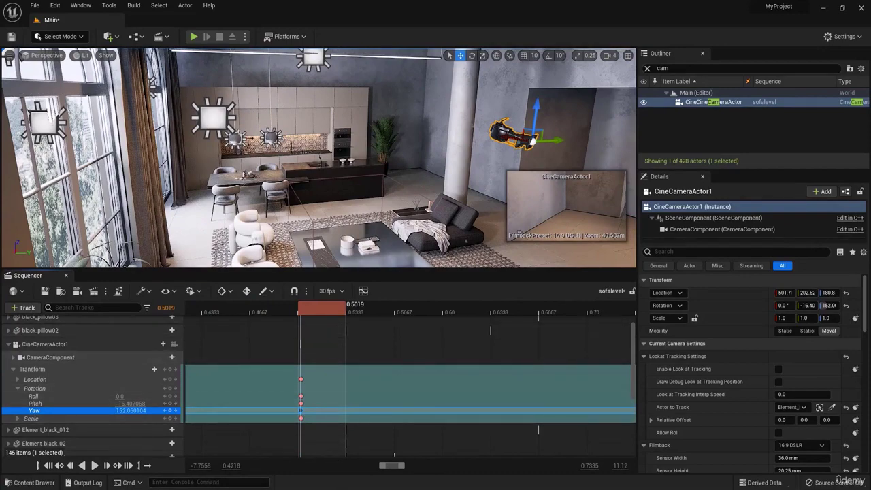
Step: Reopen the Yaw curve below the viewport, close the Outliner and Details panels, and bring the camera into view
{"action": "left_click", "coordinate": [363, 290]}
{"action": "left_click_drag", "start_coordinate": [463, 7], "coordinate": [324, 188]}
{"action": "right_click_drag", "start_coordinate": [480, 120], "coordinate": [545, 126]}
{"action": "left_click", "coordinate": [702, 54]}
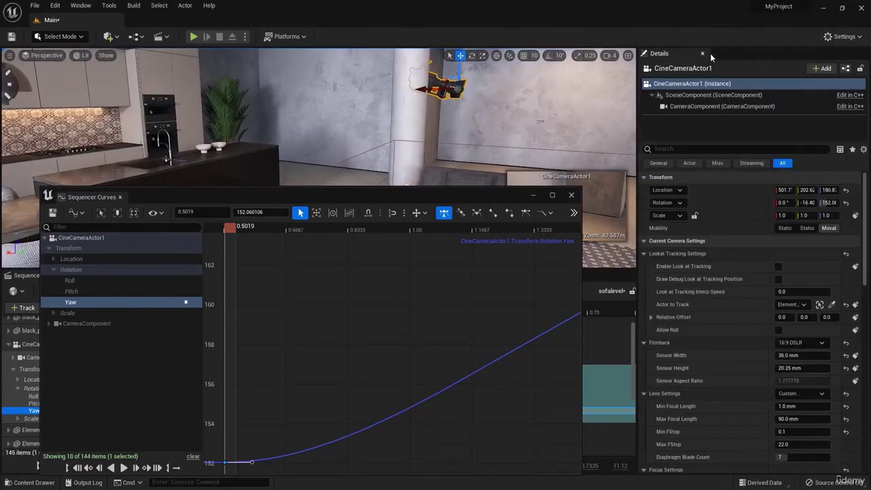
{"action": "left_click", "coordinate": [703, 53]}
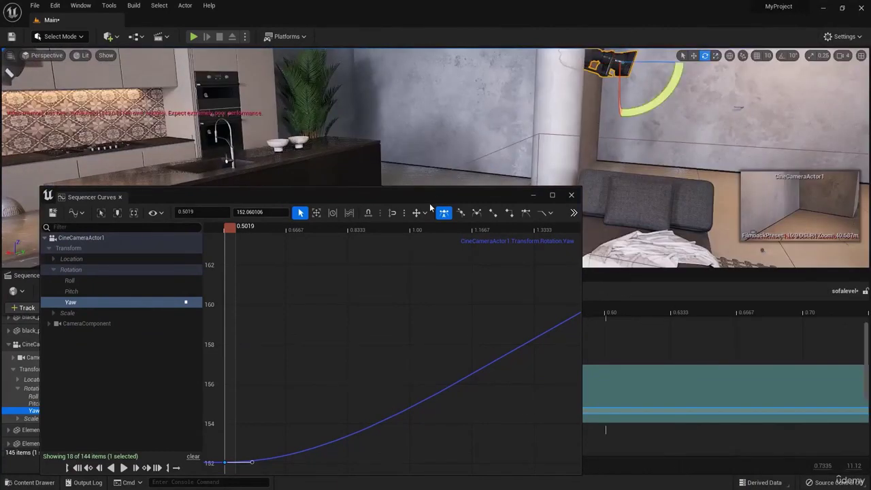
{"action": "right_click_drag", "start_coordinate": [663, 113], "coordinate": [616, 152]}
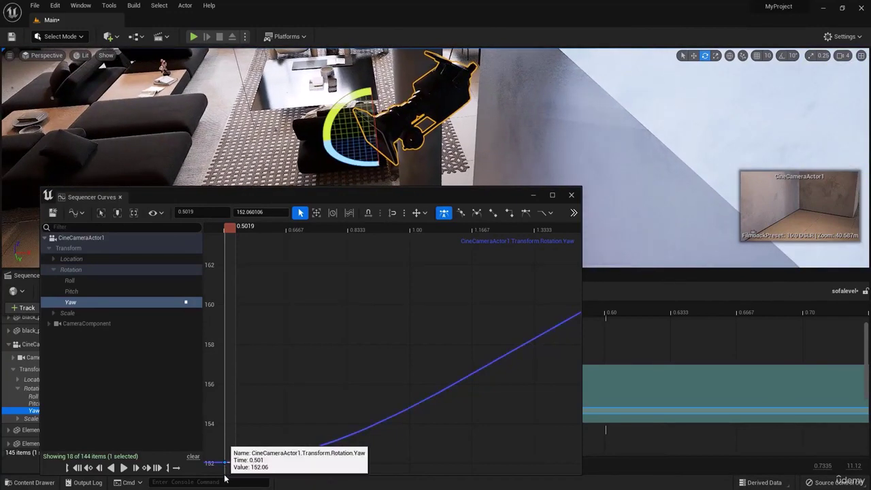
Step: Raise the first yaw key in stages to about 209.5 at 0.652, turning the camera toward the sofa
{"action": "mouse_move", "coordinate": [225, 463]}
{"action": "left_mouse_down"}
{"action": "mouse_move", "coordinate": [231, 468]}
{"action": "mouse_move", "coordinate": [234, 457]}
{"action": "mouse_move", "coordinate": [232, 477]}
{"action": "left_mouse_up"}
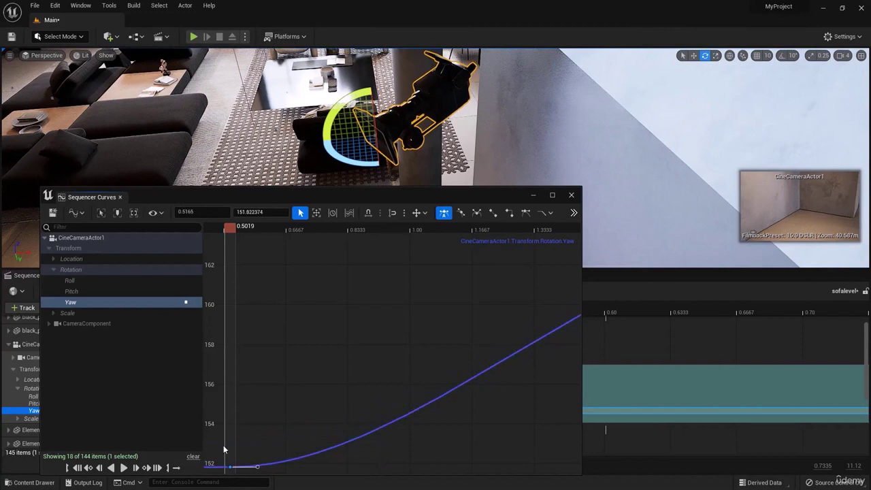
{"action": "scroll", "coordinate": [286, 408], "scroll_direction": "down", "scroll_amount": 1}
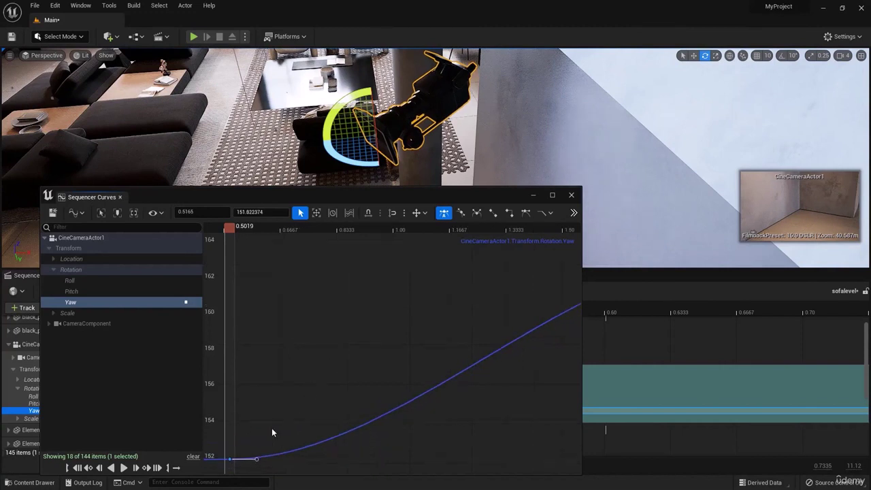
{"action": "right_click_drag", "start_coordinate": [247, 442], "coordinate": [316, 361]}
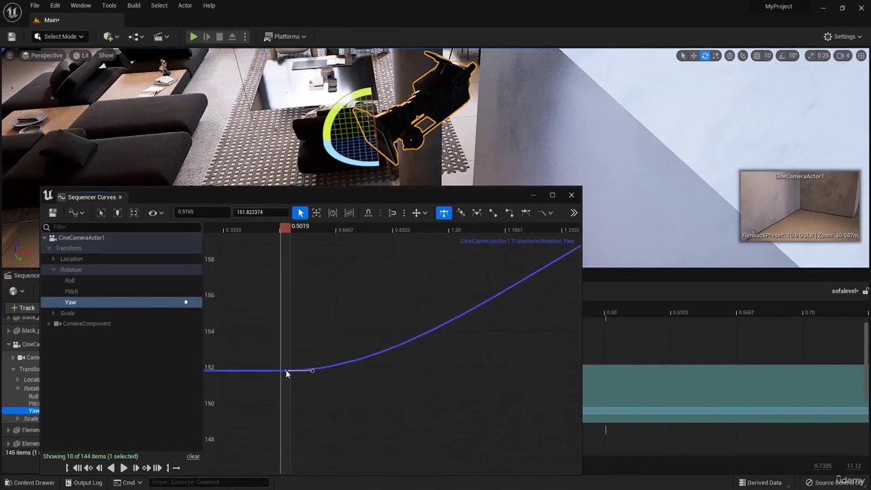
{"action": "left_click_drag", "start_coordinate": [286, 373], "coordinate": [361, 349]}
{"action": "key", "text": "f"}
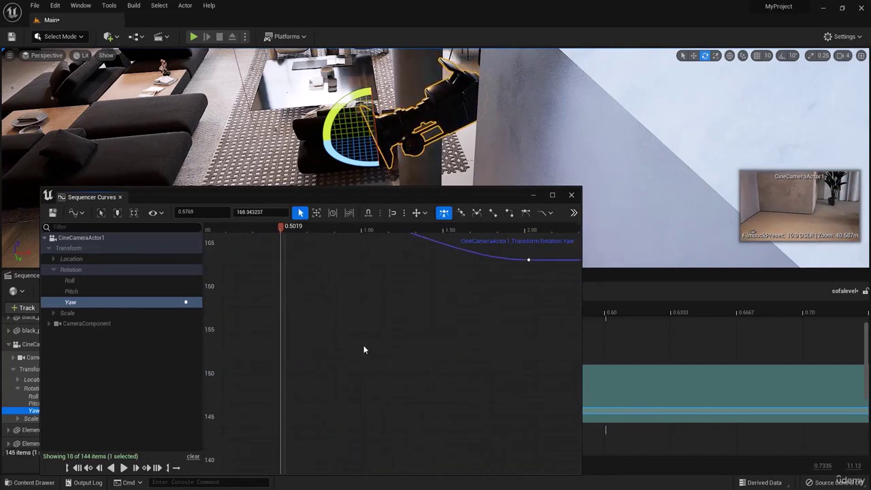
{"action": "left_click_drag", "start_coordinate": [278, 351], "coordinate": [292, 4]}
Step: Bring both yaw keys into view in the curve editor and check the camera's shot at 1.368
{"action": "scroll", "coordinate": [483, 285], "scroll_direction": "down", "scroll_amount": 13}
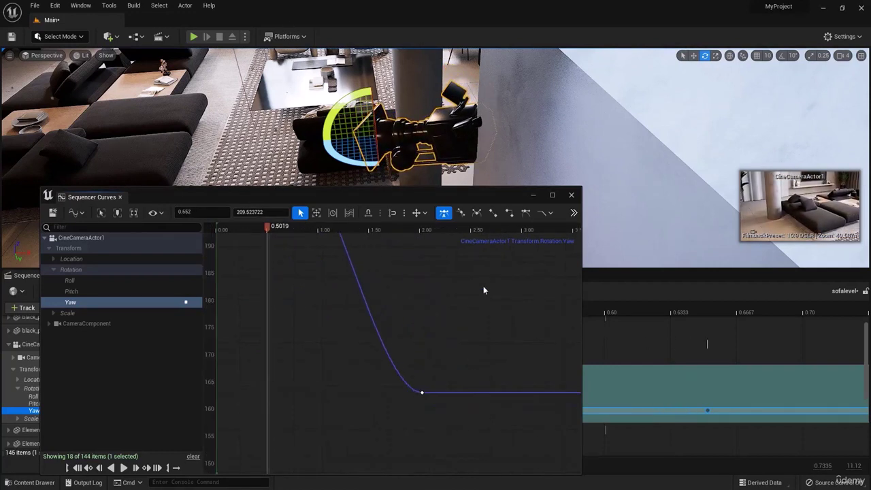
{"action": "right_click_drag", "start_coordinate": [405, 325], "coordinate": [494, 391]}
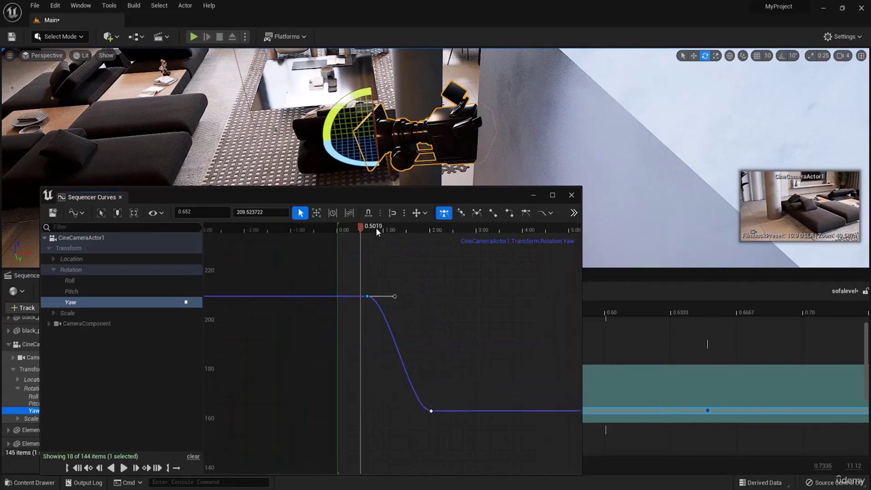
{"action": "left_click", "coordinate": [400, 230]}
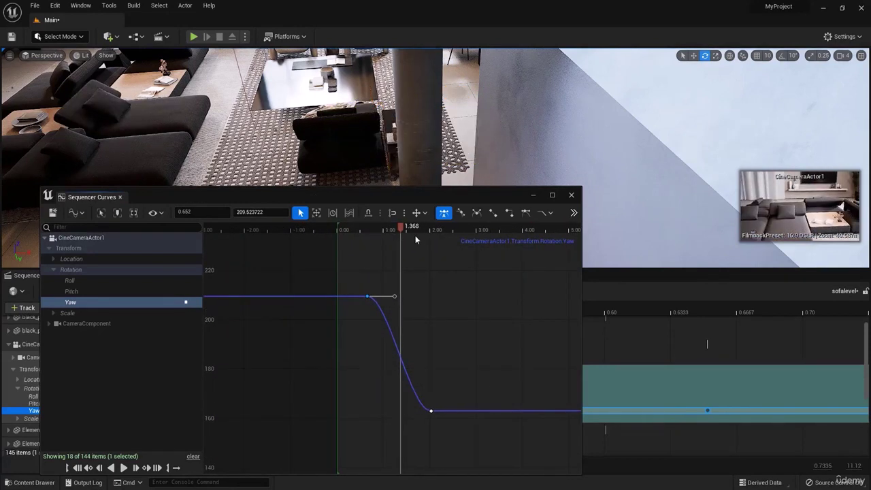
Step: Raise the first yaw key to about 223.5 at 0.3328 in the curve, then close the curve editor
{"action": "left_click_drag", "start_coordinate": [415, 238], "coordinate": [352, 200]}
{"action": "scroll", "coordinate": [363, 306], "scroll_direction": "up", "scroll_amount": 4}
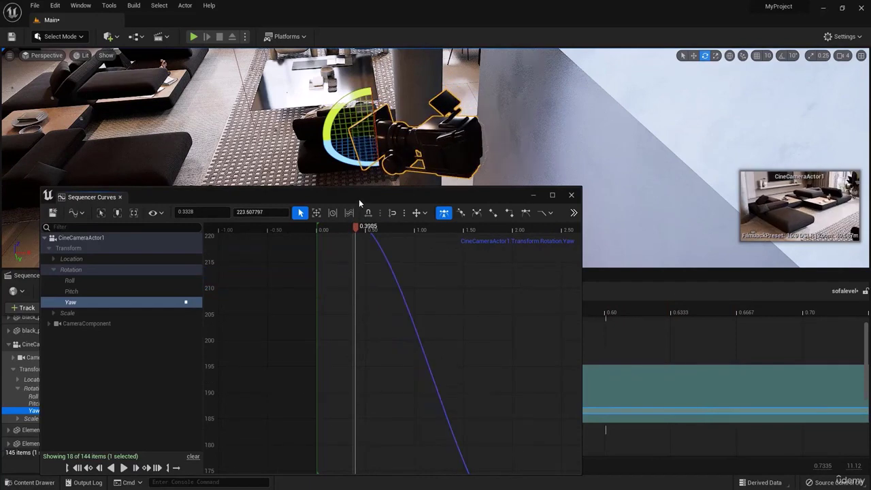
{"action": "left_click", "coordinate": [571, 195]}
{"action": "scroll", "coordinate": [451, 354], "scroll_direction": "down", "scroll_amount": 8, "text": "ctrl"}
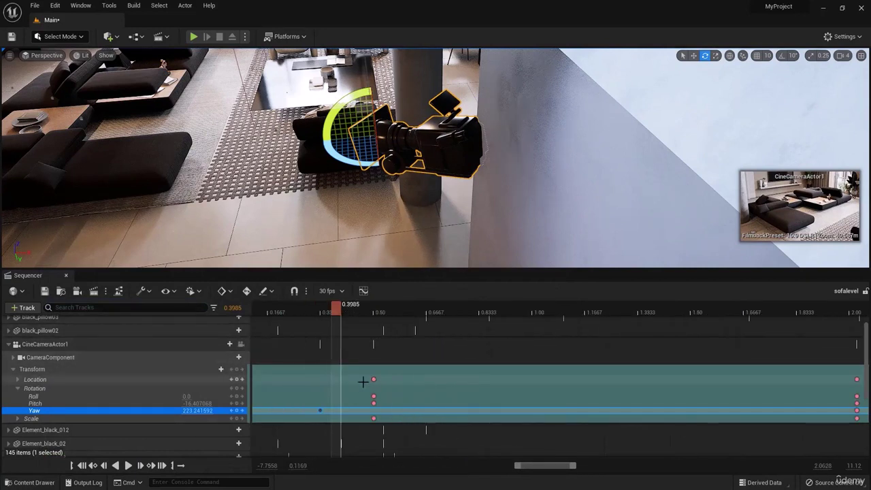
Step: Line up the first yaw key with the other transform keys at about 0.50 and scrub through the turn
{"action": "left_click", "coordinate": [320, 332]}
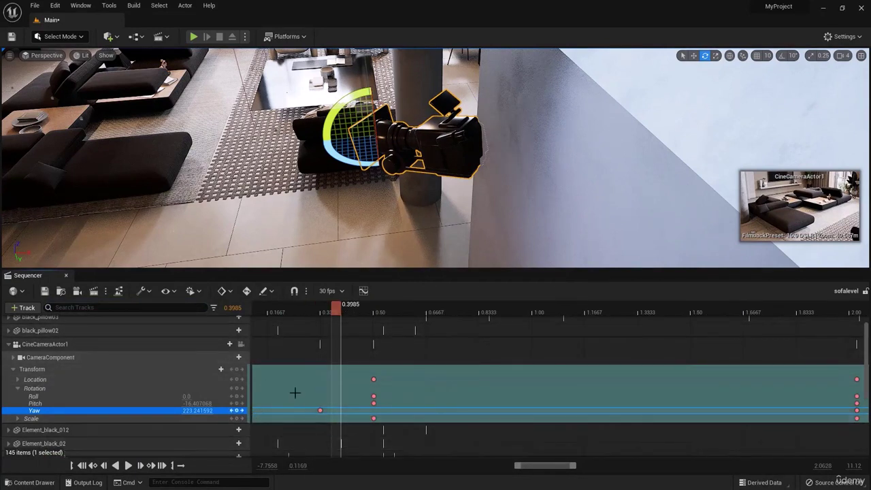
{"action": "left_click", "coordinate": [320, 312]}
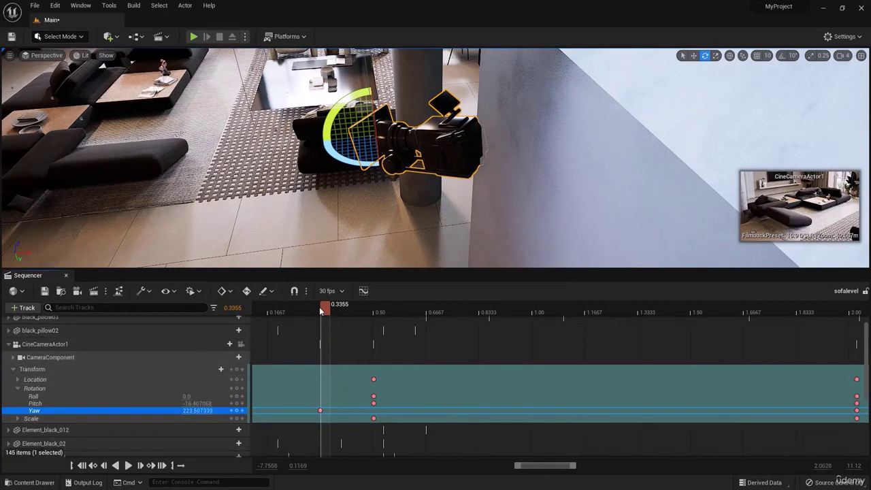
{"action": "left_click_drag", "start_coordinate": [330, 312], "coordinate": [620, 380]}
{"action": "scroll", "coordinate": [620, 381], "scroll_direction": "down", "scroll_amount": 1, "text": "ctrl"}
{"action": "scroll", "coordinate": [620, 381], "scroll_direction": "down", "scroll_amount": 4, "text": "ctrl"}
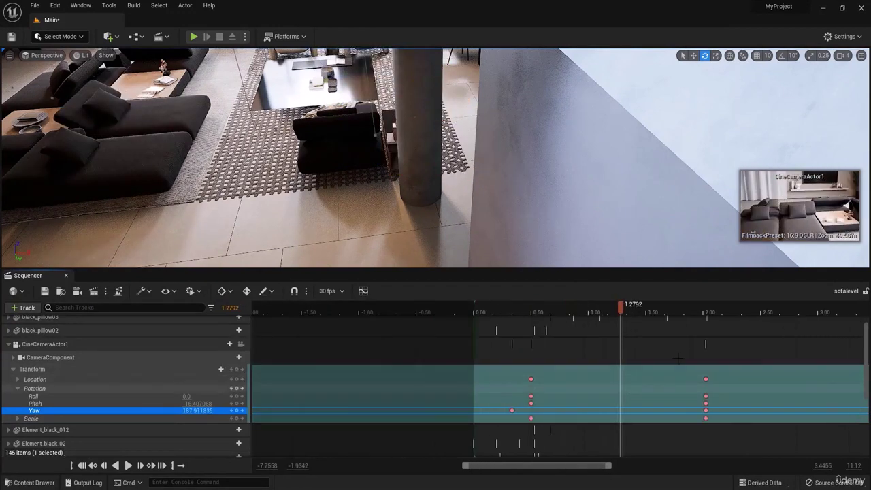
{"action": "left_click_drag", "start_coordinate": [511, 411], "coordinate": [532, 413]}
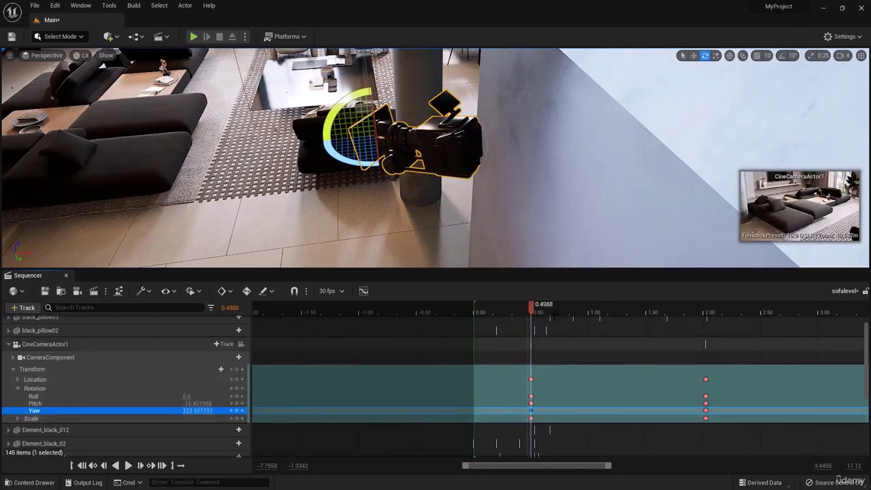
{"action": "left_click", "coordinate": [631, 313]}
{"action": "left_click_drag", "start_coordinate": [661, 320], "coordinate": [551, 365]}
Step: Switch the viewport to CineCameraActor1, play the sequence from the start, and scrub back to 0.7178
{"action": "left_click", "coordinate": [46, 55]}
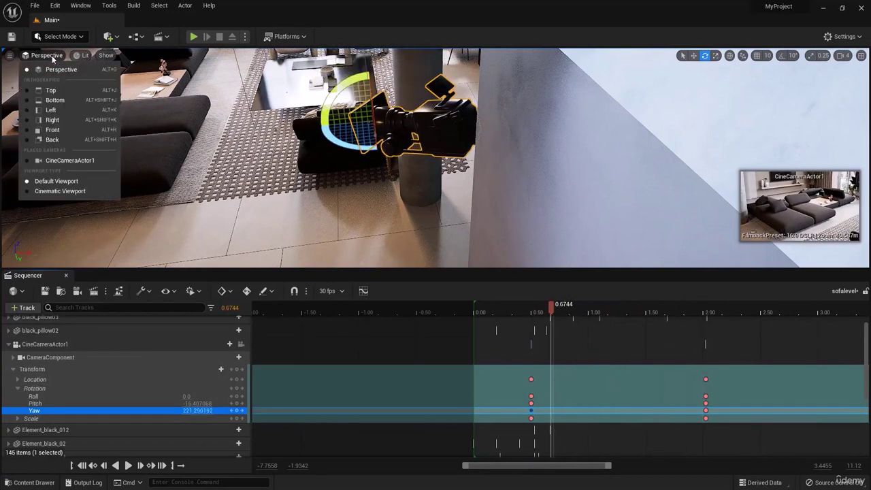
{"action": "left_click", "coordinate": [65, 163]}
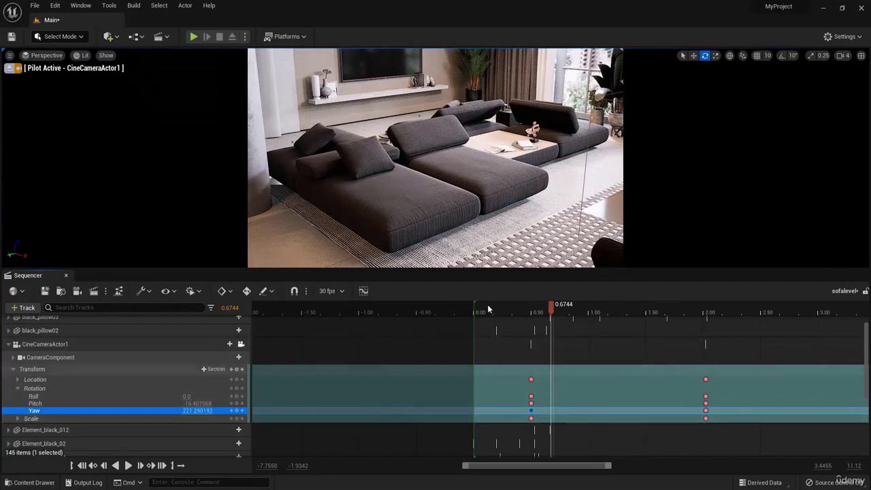
{"action": "left_click", "coordinate": [476, 306]}
{"action": "key", "text": "space"}
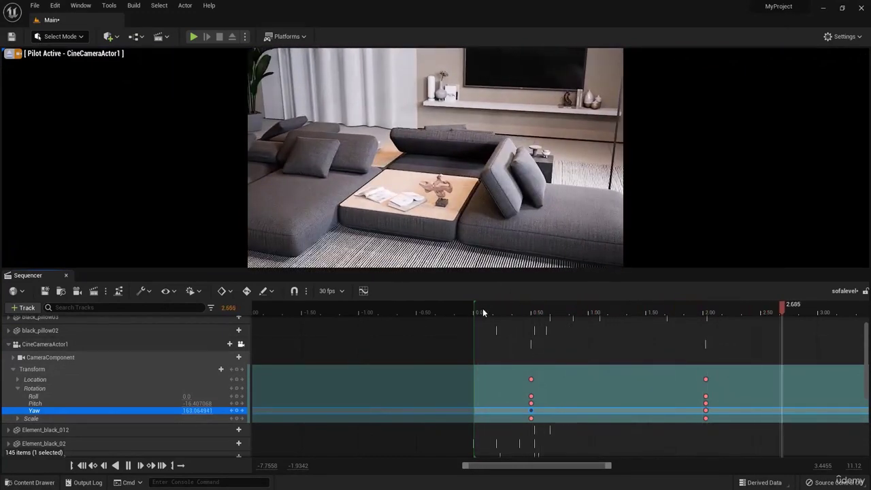
{"action": "left_click_drag", "start_coordinate": [501, 310], "coordinate": [556, 351]}
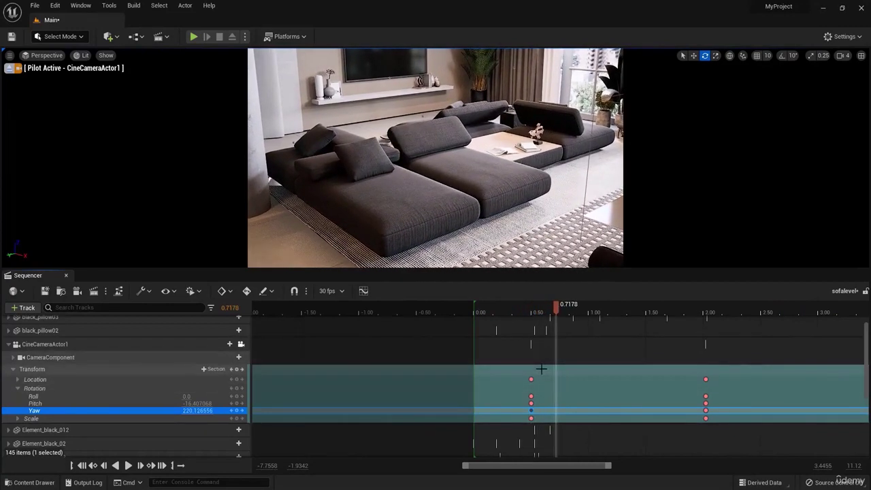
Step: Shift the whole first column of camera transform keys to about 1.1 seconds and play the result
{"action": "left_click", "coordinate": [75, 369]}
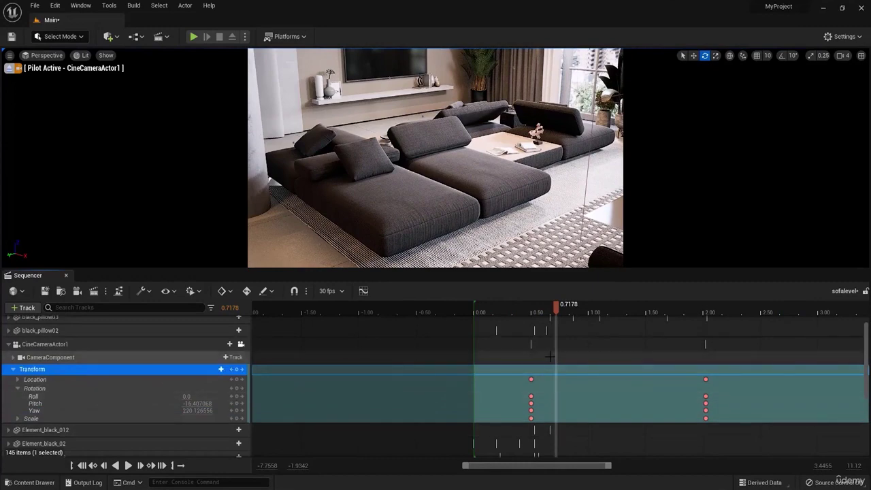
{"action": "left_click_drag", "start_coordinate": [548, 358], "coordinate": [532, 429]}
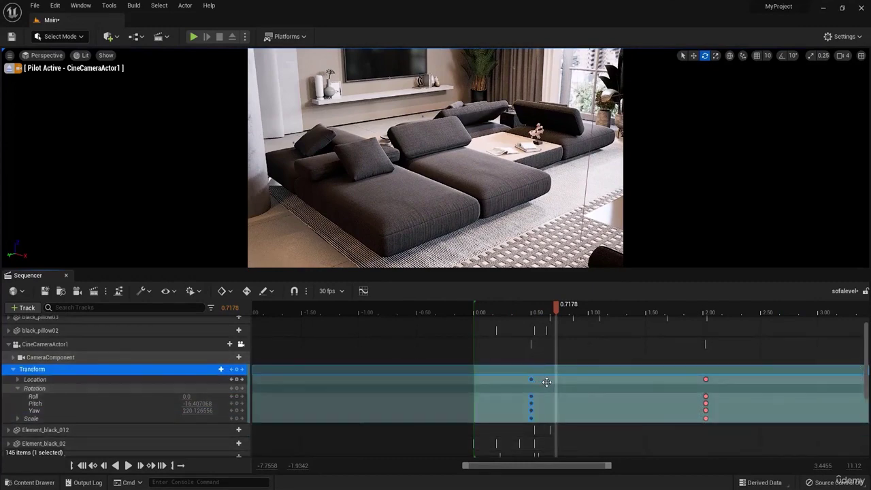
{"action": "left_click_drag", "start_coordinate": [546, 382], "coordinate": [555, 381]}
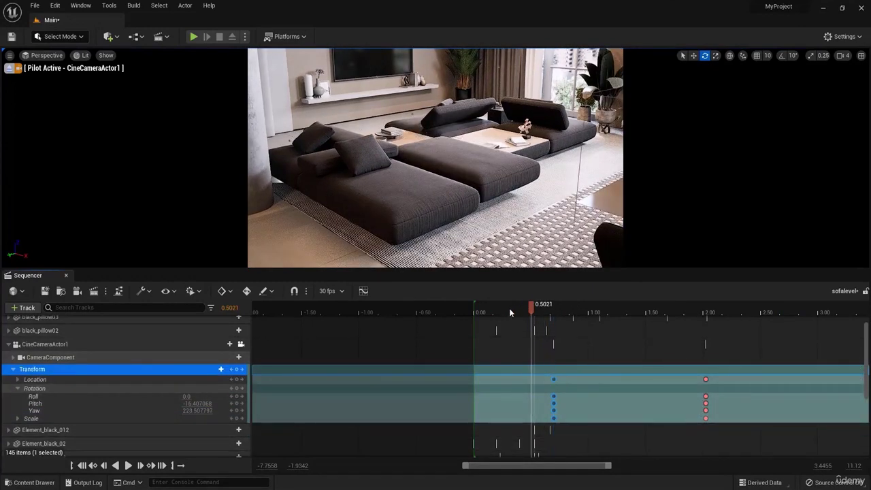
{"action": "left_click_drag", "start_coordinate": [494, 310], "coordinate": [598, 366]}
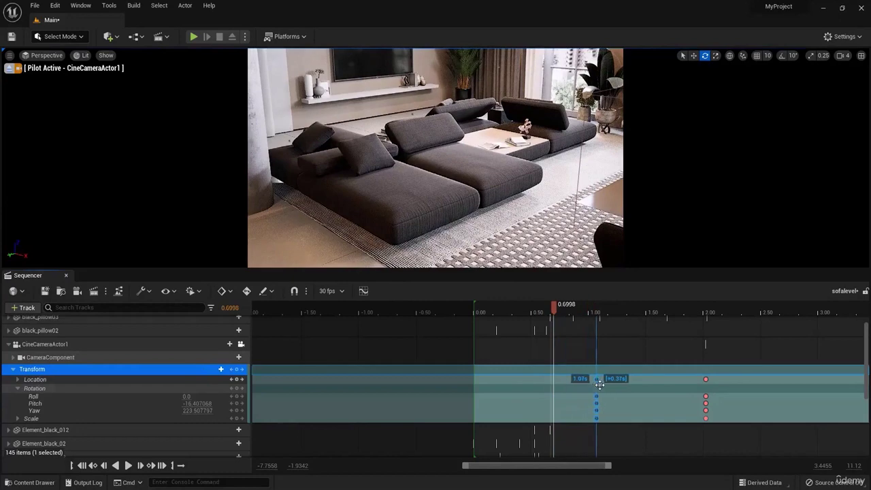
{"action": "left_click_drag", "start_coordinate": [599, 384], "coordinate": [602, 385]}
{"action": "key", "text": "space"}
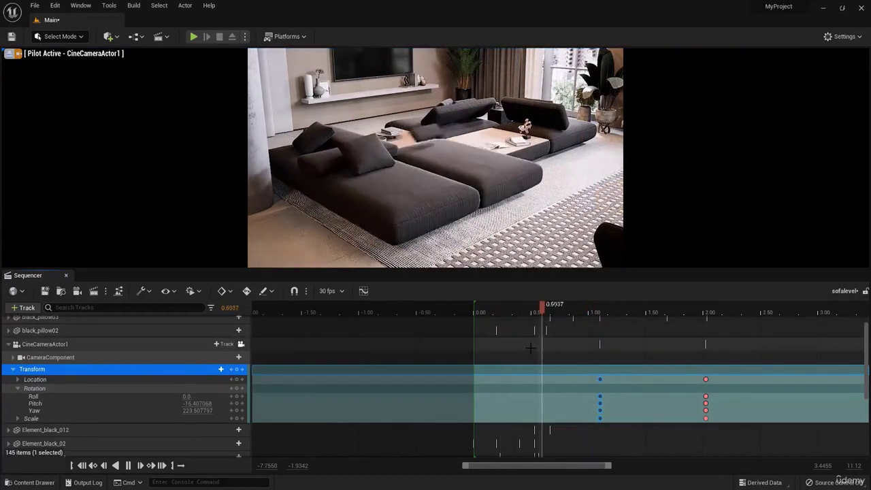
{"action": "key", "text": "space"}
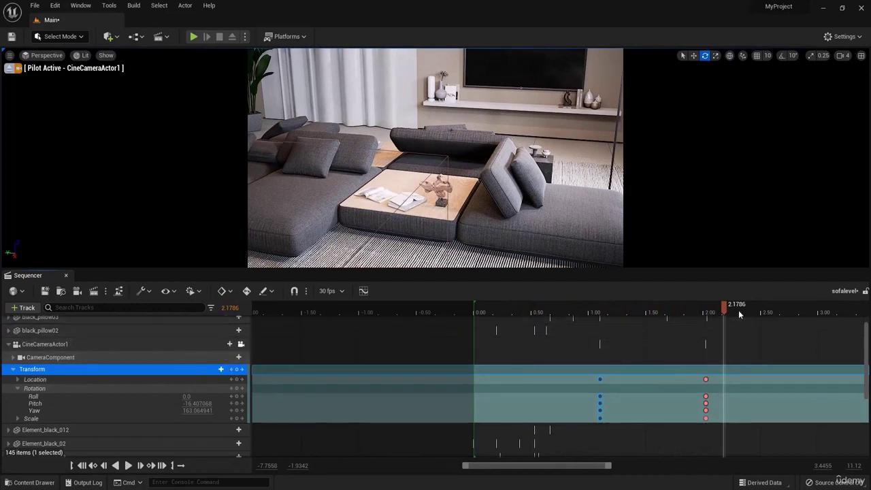
Step: Add a holding transform key at about 2.6 seconds, then move the camera above the sofa and key that view at 3.2479
{"action": "left_click_drag", "start_coordinate": [750, 315], "coordinate": [769, 315]}
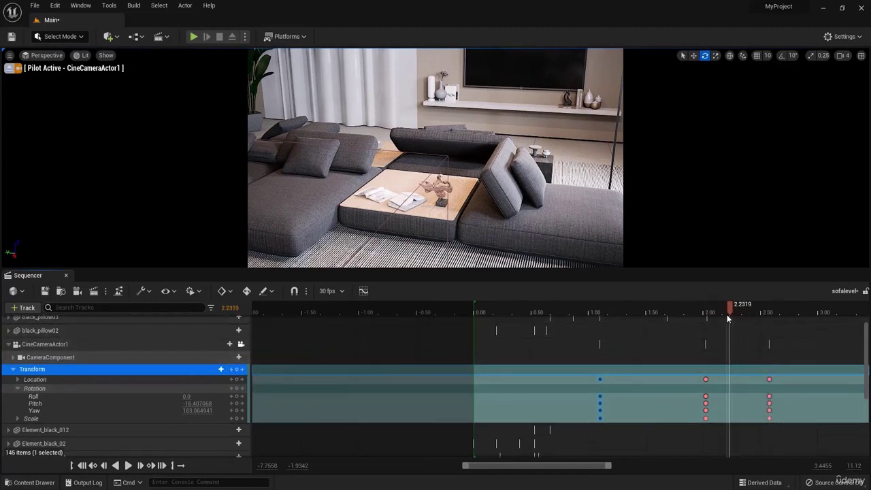
{"action": "left_click_drag", "start_coordinate": [772, 335], "coordinate": [779, 364]}
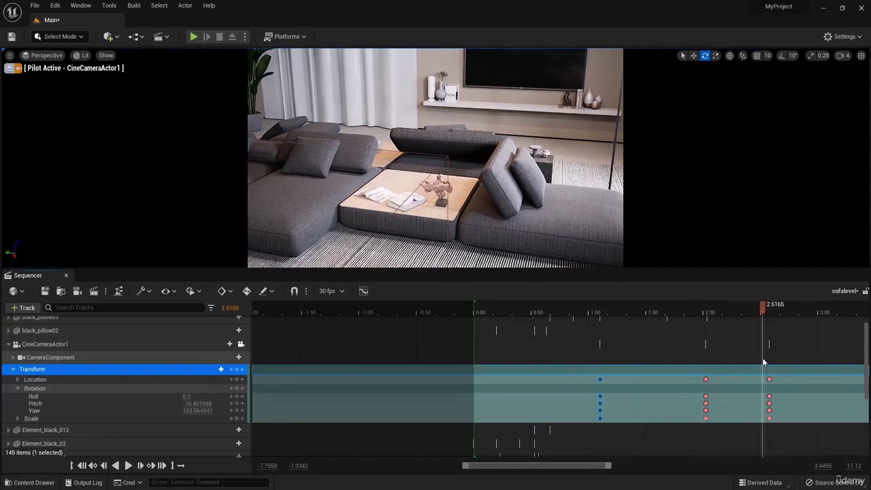
{"action": "left_click_drag", "start_coordinate": [836, 372], "coordinate": [849, 376]}
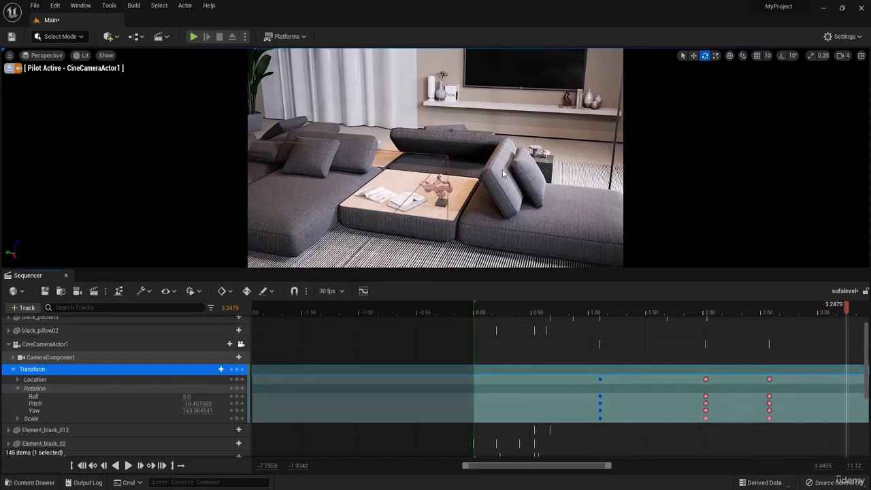
{"action": "mouse_move", "coordinate": [507, 155]}
{"action": "right_mouse_down"}
{"action": "mouse_move", "coordinate": [449, 171]}
{"action": "mouse_move", "coordinate": [319, 173]}
{"action": "mouse_move", "coordinate": [307, 188]}
{"action": "mouse_move", "coordinate": [320, 194]}
{"action": "mouse_move", "coordinate": [332, 228]}
{"action": "mouse_move", "coordinate": [511, 163]}
{"action": "right_mouse_up"}
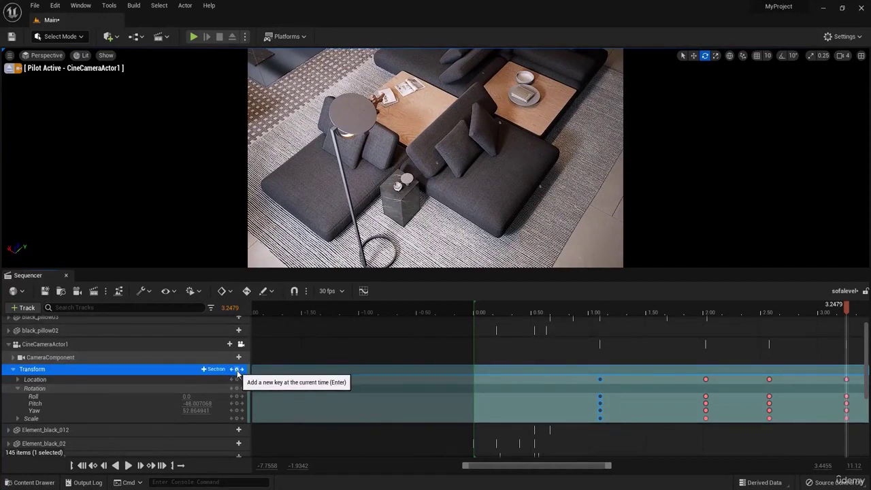
Step: Scrub back to the beginning and play the extended camera move, widening the visible timeline range
{"action": "left_click_drag", "start_coordinate": [838, 315], "coordinate": [544, 384]}
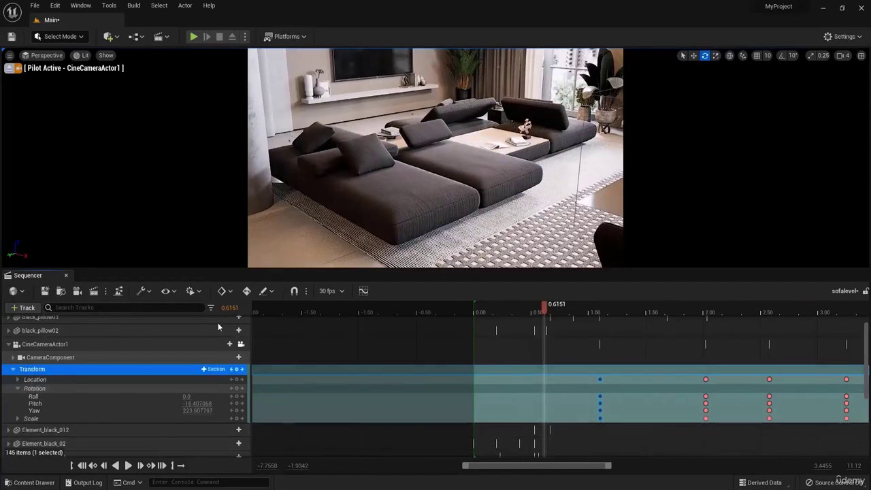
{"action": "left_click", "coordinate": [117, 466]}
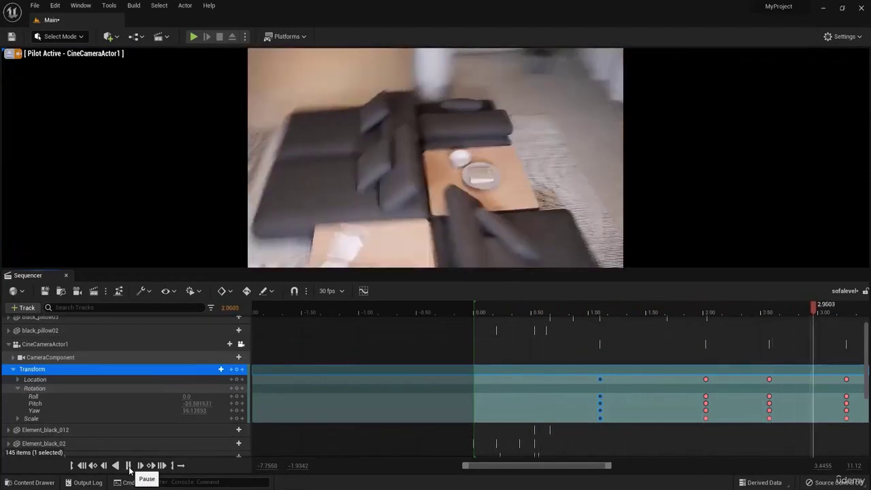
{"action": "left_click", "coordinate": [129, 470]}
{"action": "left_click_drag", "start_coordinate": [596, 469], "coordinate": [625, 470]}
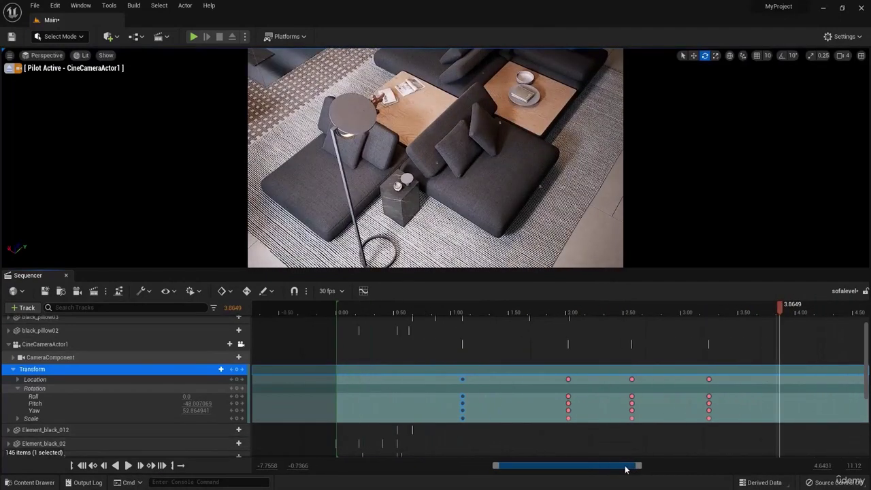
{"action": "scroll", "coordinate": [537, 315], "scroll_direction": "down", "scroll_amount": 2, "text": "ctrl"}
{"action": "left_click_drag", "start_coordinate": [537, 314], "coordinate": [482, 311]}
{"action": "key", "text": "space"}
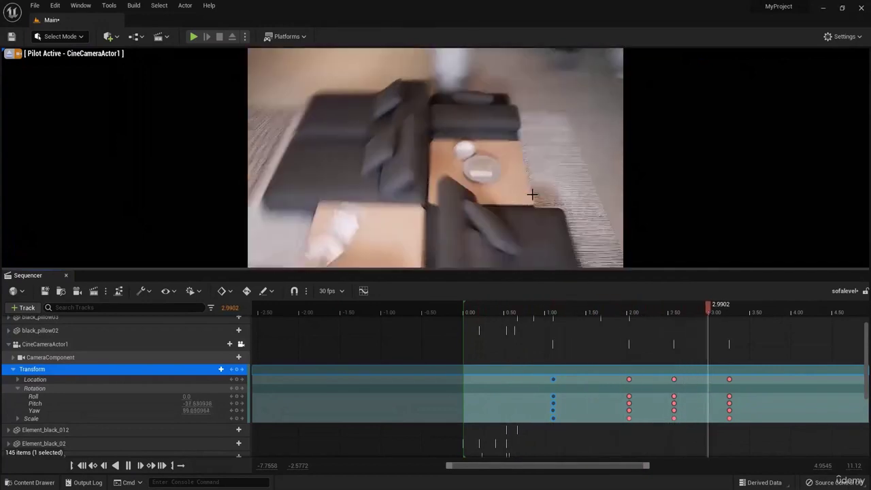
{"action": "key", "text": "space"}
Step: Slow the final camera turn by moving its last column of transform keys to about 3.7 seconds, and replay it
{"action": "left_click_drag", "start_coordinate": [755, 354], "coordinate": [729, 419]}
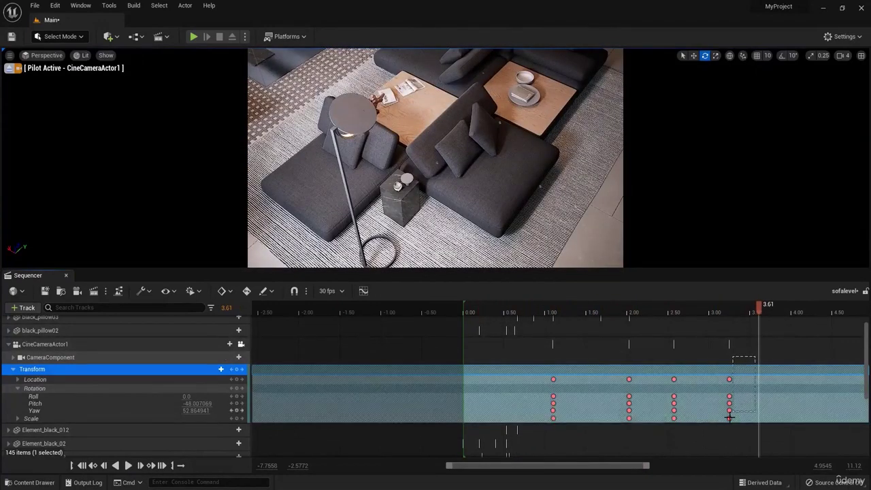
{"action": "left_click_drag", "start_coordinate": [739, 381], "coordinate": [769, 381]}
{"action": "key", "text": "space"}
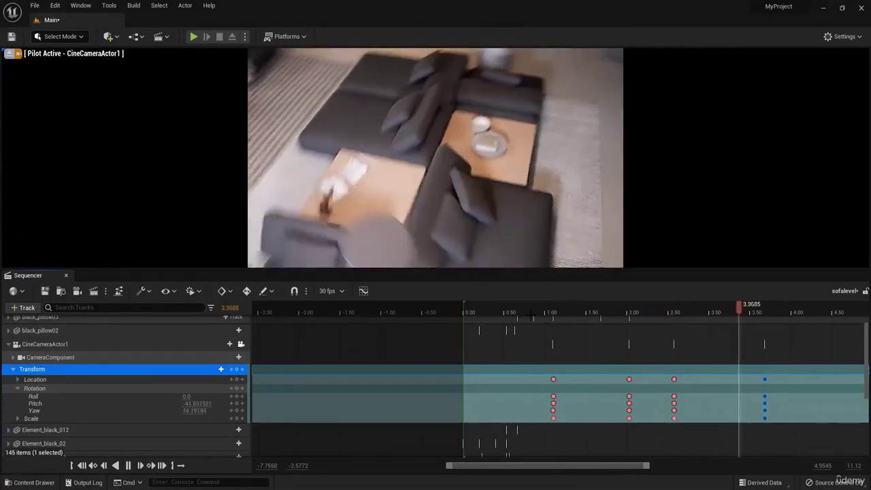
{"action": "key", "text": "space"}
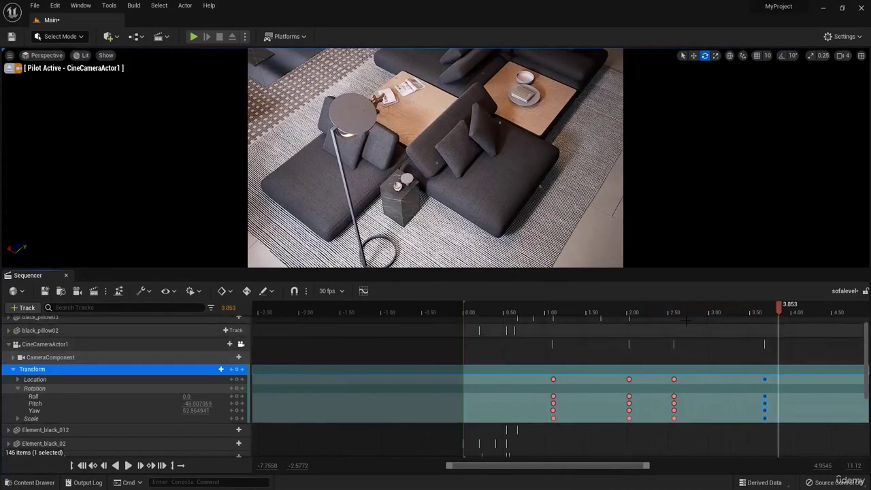
Step: At 2.0268, collapse the Element_black_04 track and step through the neighbouring sofa element tracks to identify their objects
{"action": "left_click_drag", "start_coordinate": [650, 312], "coordinate": [633, 418]}
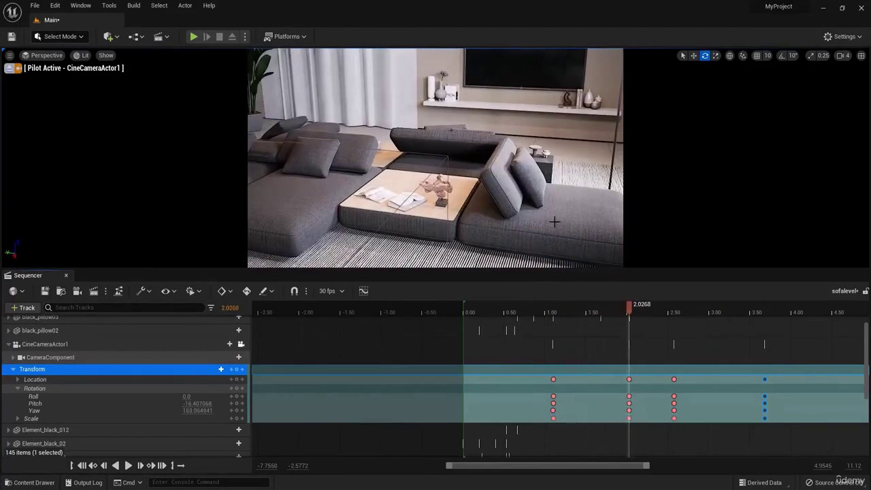
{"action": "left_click", "coordinate": [533, 215]}
{"action": "left_click", "coordinate": [513, 182]}
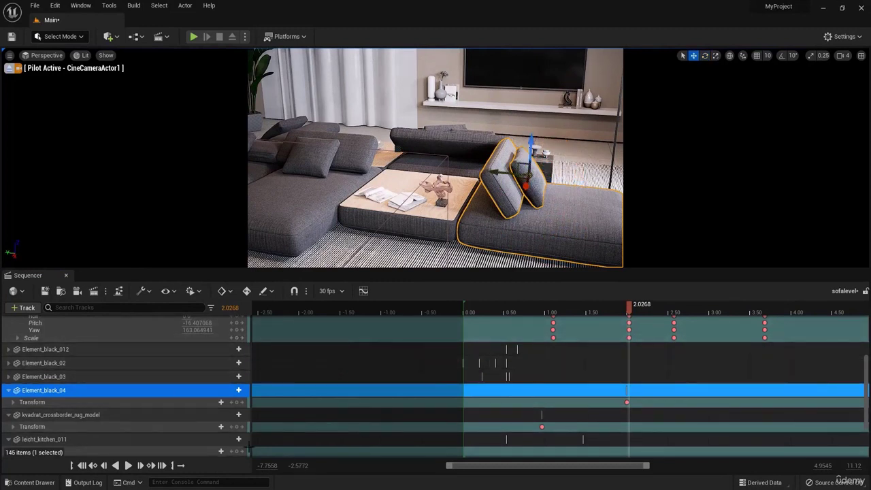
{"action": "left_click", "coordinate": [8, 391]}
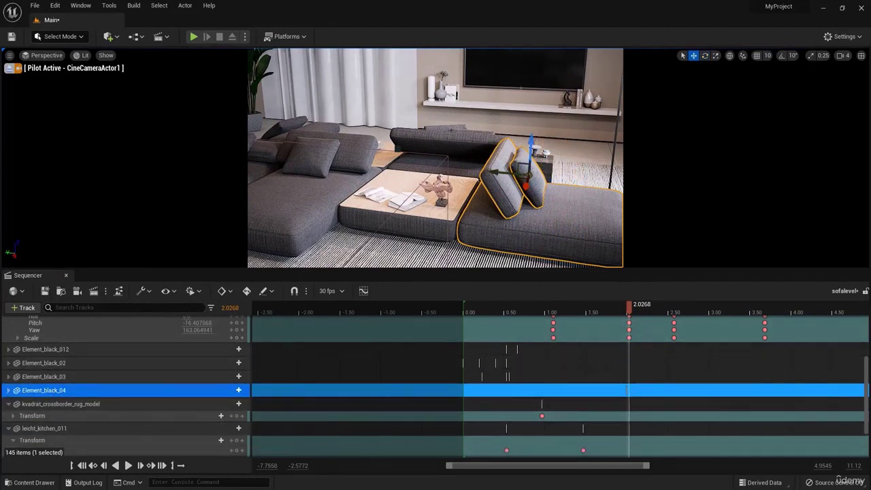
{"action": "left_click", "coordinate": [64, 390]}
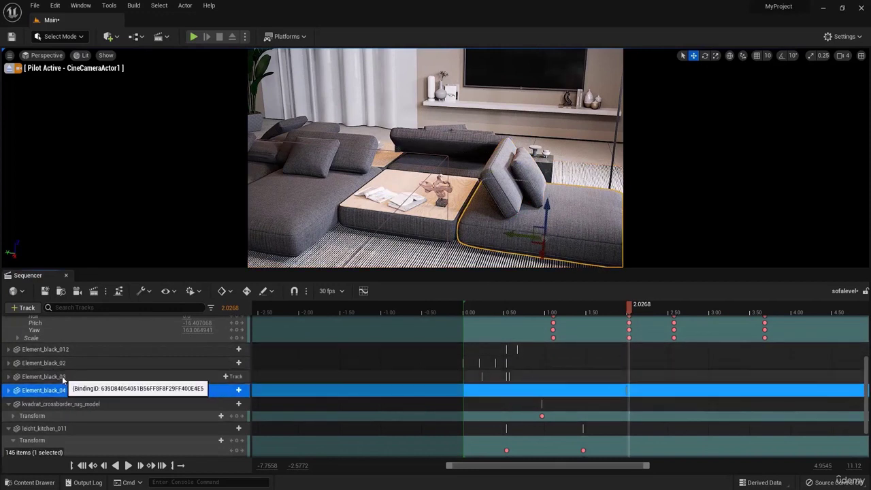
{"action": "key", "text": "Up"}
{"action": "key", "text": "Up"}
{"action": "key", "text": "Up"}
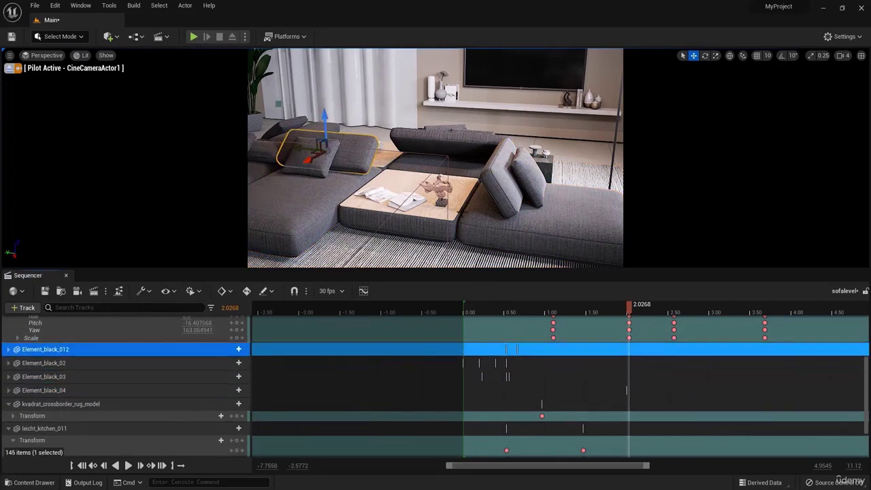
Step: Check the sequence's tracks for the nearest sofa module's back cushion, pillow and seat
{"action": "left_click", "coordinate": [504, 182]}
{"action": "scroll", "coordinate": [120, 394], "scroll_direction": "down", "scroll_amount": 2}
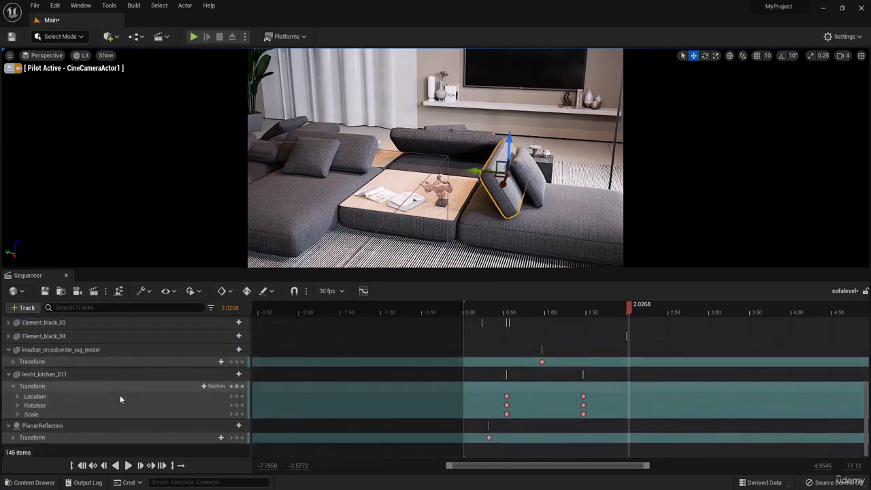
{"action": "scroll", "coordinate": [130, 402], "scroll_direction": "up", "scroll_amount": 10}
{"action": "scroll", "coordinate": [133, 402], "scroll_direction": "down", "scroll_amount": 1}
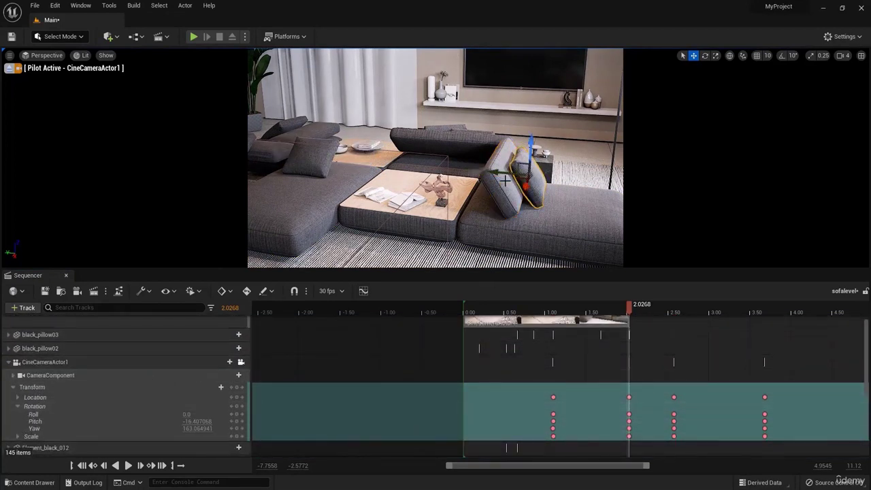
{"action": "left_click", "coordinate": [483, 233]}
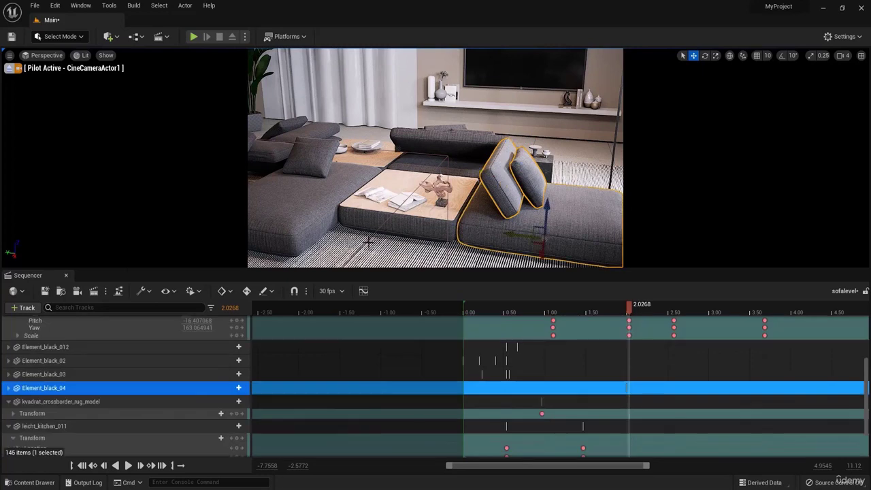
{"action": "left_click", "coordinate": [15, 290]}
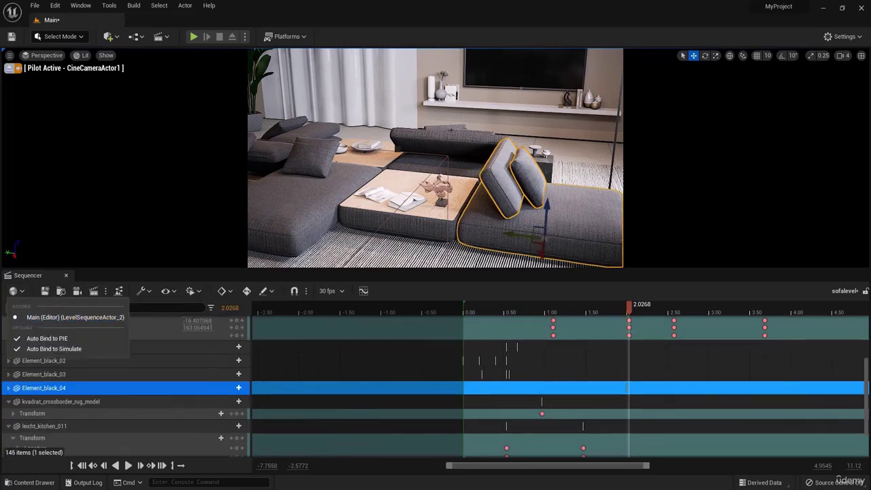
{"action": "key", "text": "Escape"}
{"action": "left_click", "coordinate": [24, 308]}
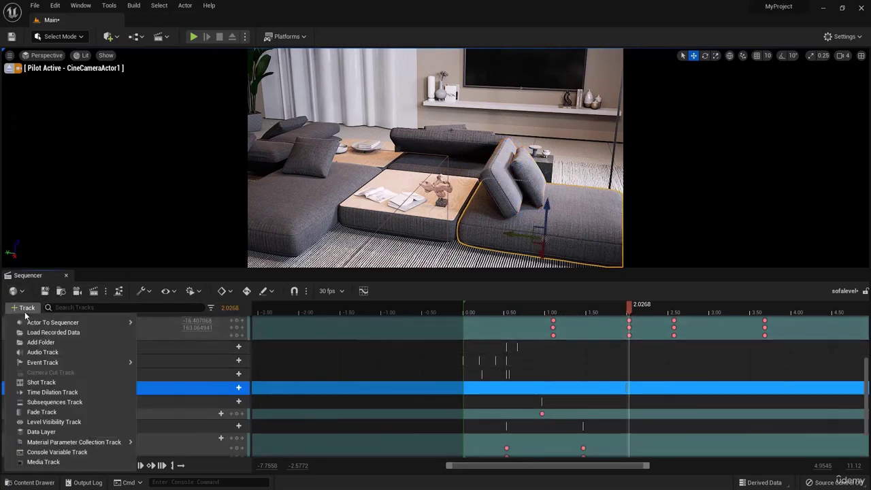
{"action": "key", "text": "Escape"}
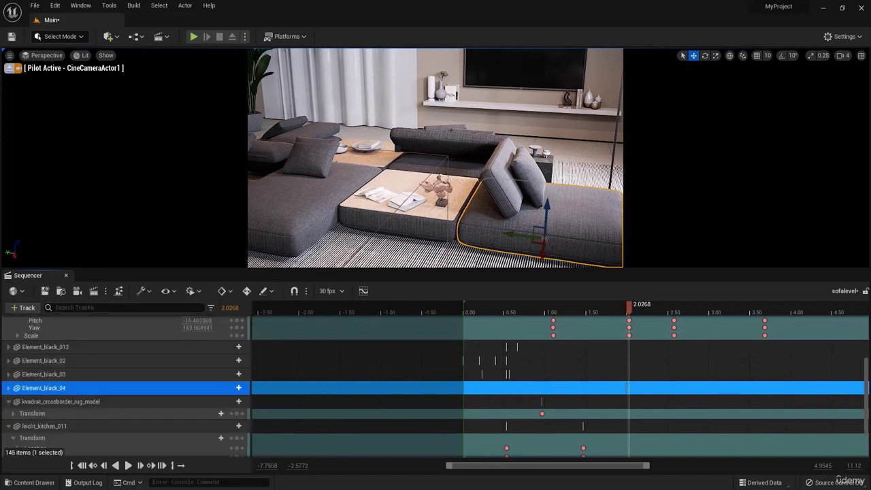
Step: Add the back cushion Element_gray_06 and the pillow black_pillow04 to the sequence as actor tracks
{"action": "left_click", "coordinate": [469, 174]}
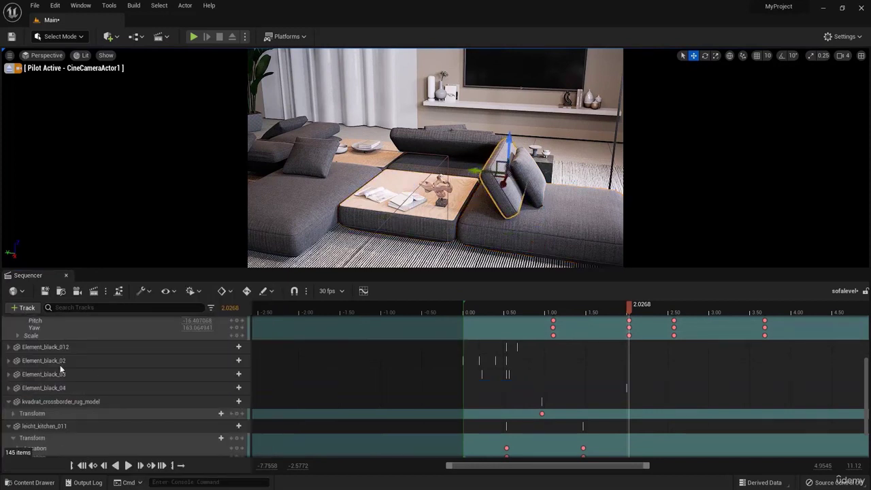
{"action": "left_click", "coordinate": [27, 307]}
{"action": "mouse_move", "coordinate": [92, 320]}
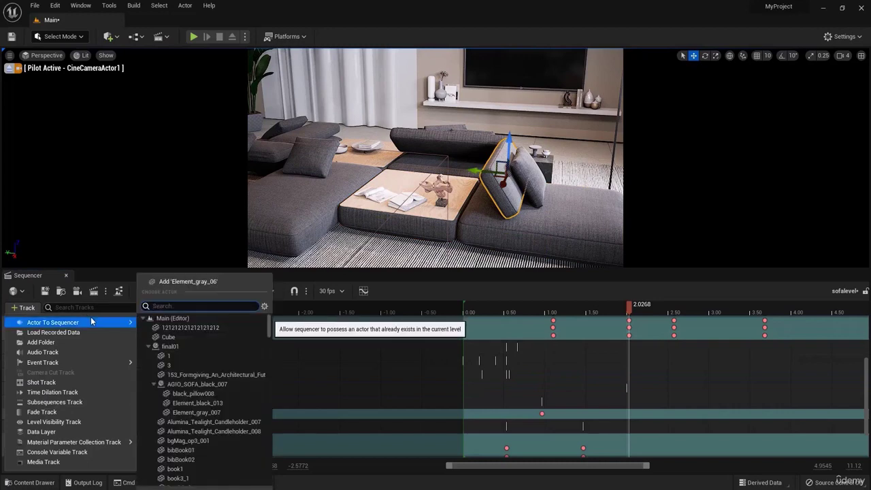
{"action": "left_click", "coordinate": [181, 282]}
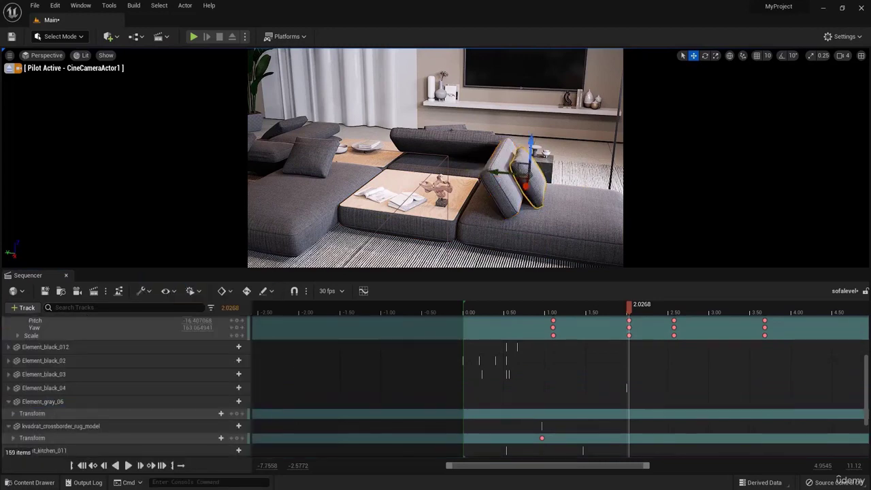
{"action": "left_click", "coordinate": [27, 307]}
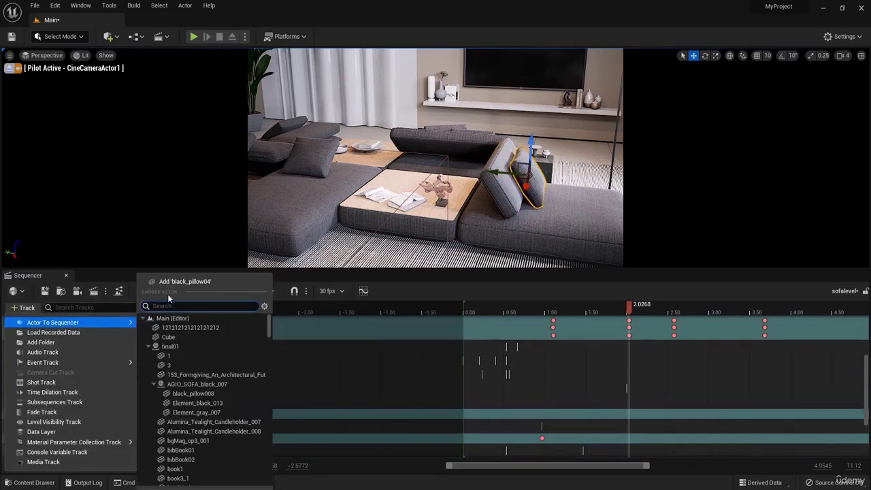
{"action": "left_click", "coordinate": [604, 398]}
Step: Key the assembled transforms of Element_black_04, Element_gray_06 and black_pillow04 at 2.5746
{"action": "left_click", "coordinate": [538, 227]}
{"action": "scroll", "coordinate": [612, 321], "scroll_direction": "down", "scroll_amount": 1}
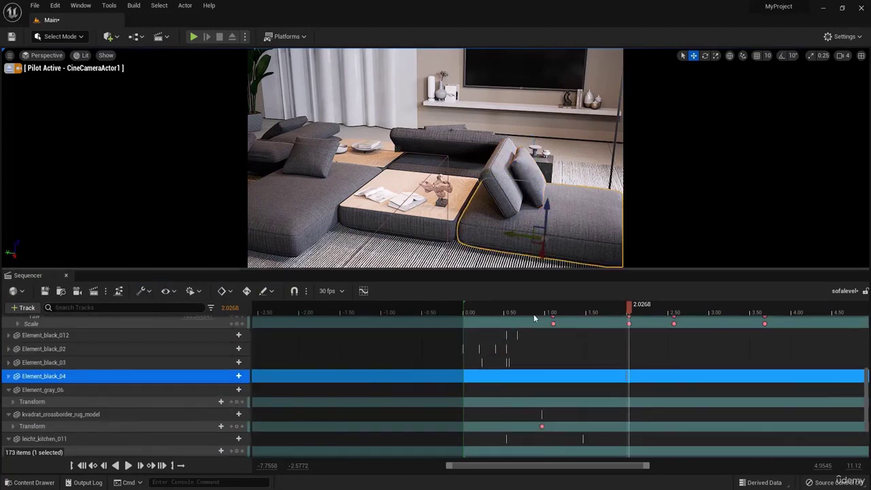
{"action": "left_click_drag", "start_coordinate": [623, 313], "coordinate": [629, 316]}
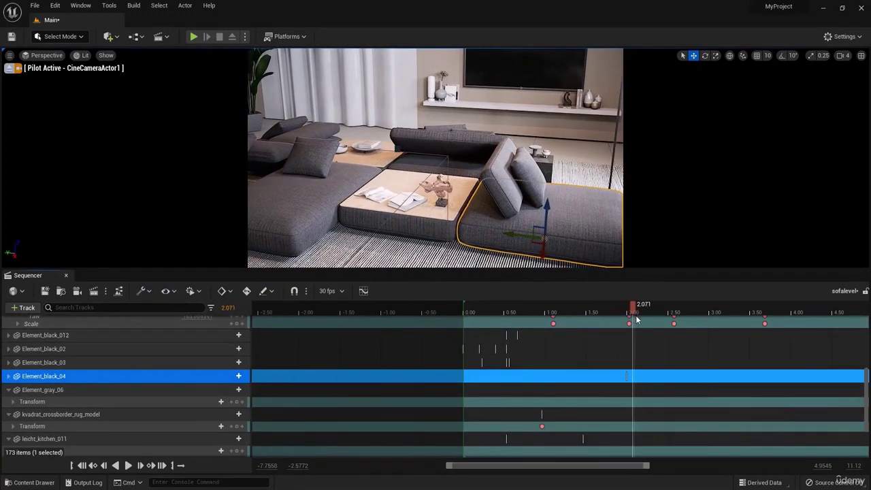
{"action": "mouse_move", "coordinate": [670, 341]}
{"action": "left_mouse_down"}
{"action": "mouse_move", "coordinate": [687, 350]}
{"action": "mouse_move", "coordinate": [674, 352]}
{"action": "left_mouse_up"}
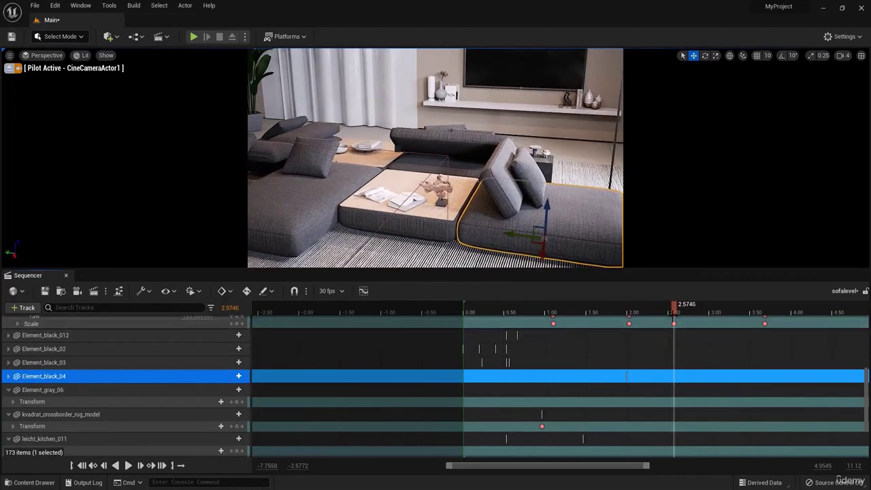
{"action": "mouse_move", "coordinate": [683, 316]}
{"action": "left_mouse_down"}
{"action": "mouse_move", "coordinate": [702, 317]}
{"action": "mouse_move", "coordinate": [675, 330]}
{"action": "left_mouse_up"}
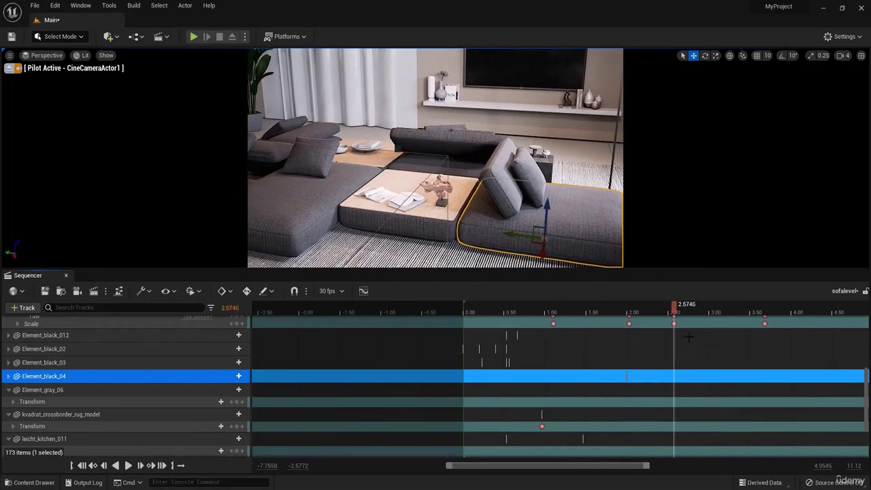
{"action": "left_click", "coordinate": [8, 378]}
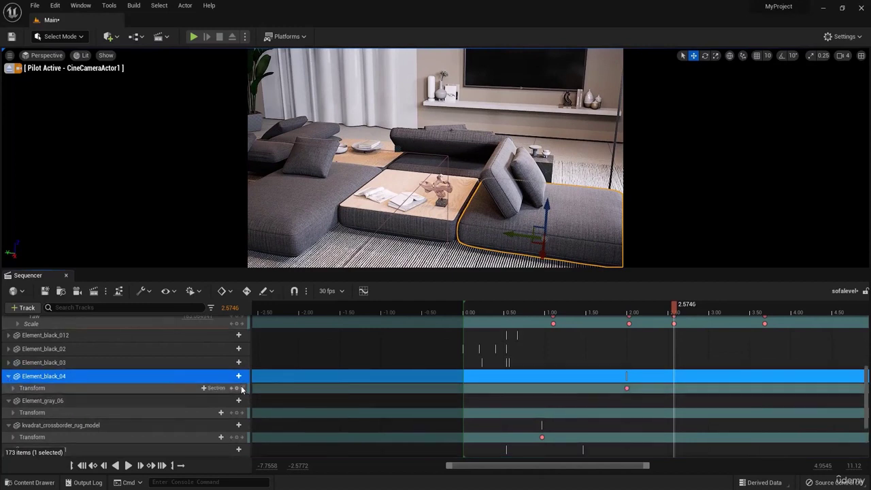
{"action": "left_click", "coordinate": [502, 185]}
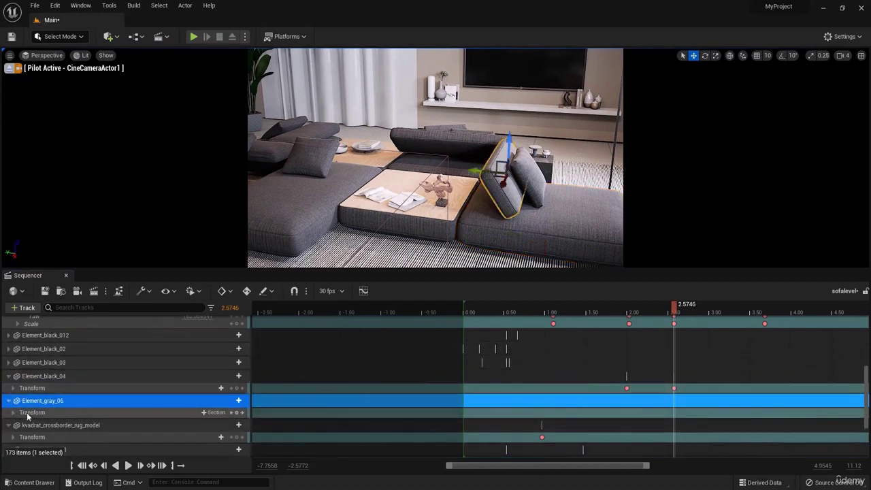
{"action": "left_click", "coordinate": [529, 179]}
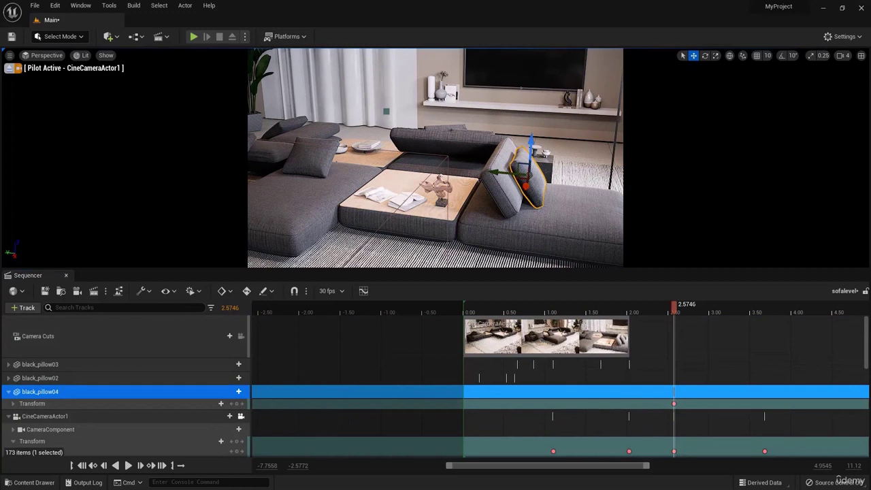
Step: At 2.0101, slide the seat Element_black_04 sideways out of the camera view, key its transform, and scrub across the key
{"action": "left_click", "coordinate": [552, 234]}
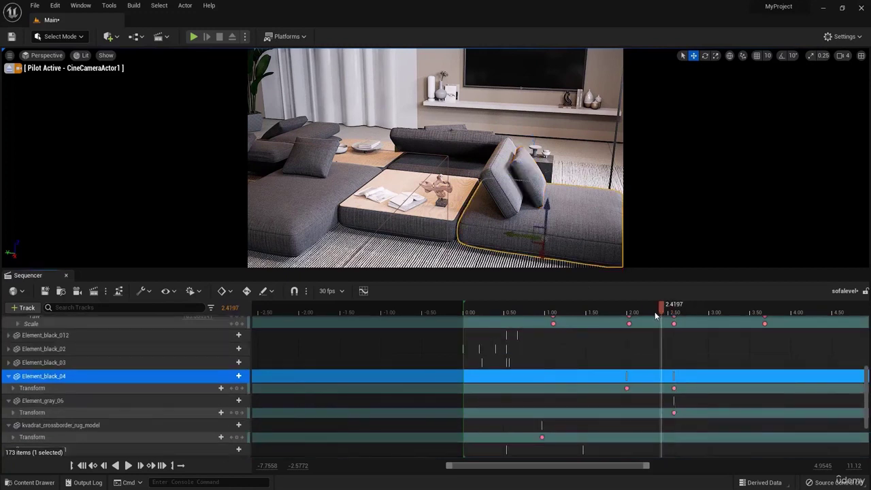
{"action": "left_click_drag", "start_coordinate": [633, 323], "coordinate": [628, 325]}
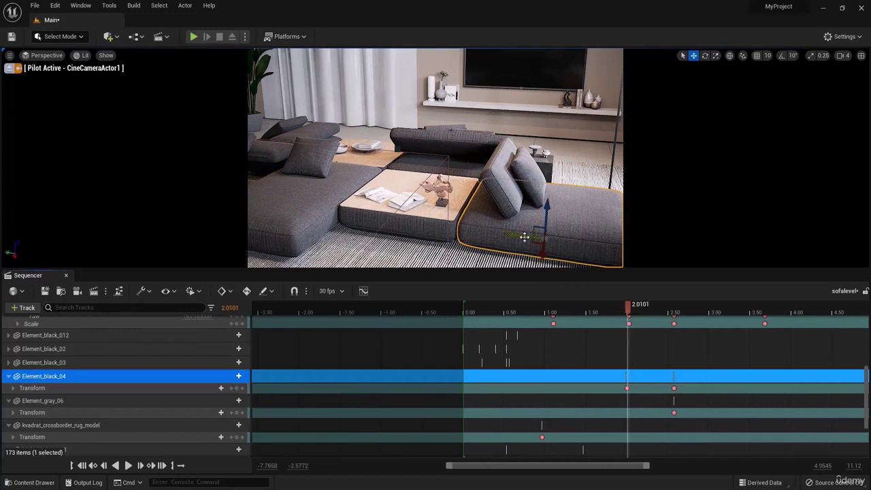
{"action": "left_click_drag", "start_coordinate": [524, 237], "coordinate": [524, 292]}
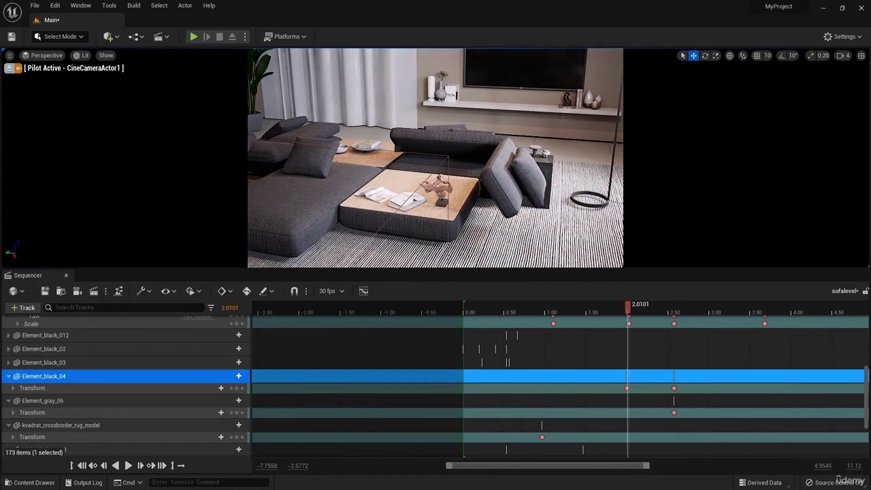
{"action": "left_click", "coordinate": [238, 389]}
{"action": "left_click_drag", "start_coordinate": [631, 312], "coordinate": [626, 336]}
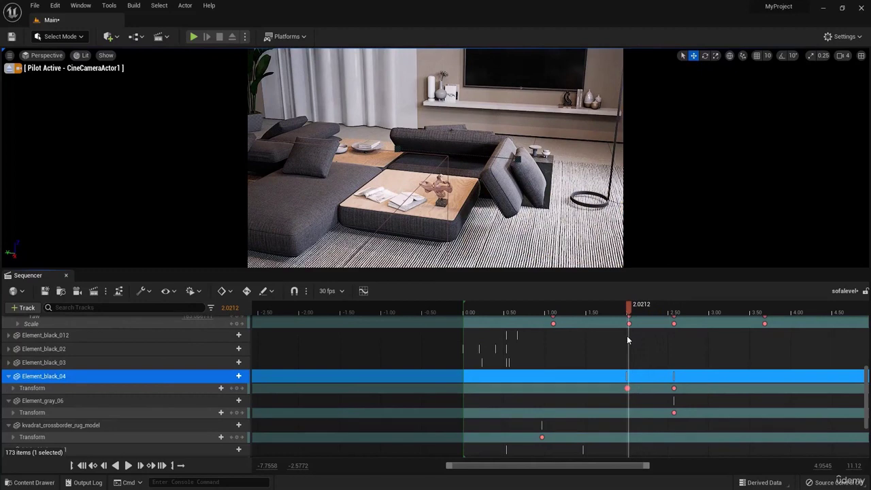
Step: At 2.1817, raise the back cushion Element_gray_06 high above the camera frame and key its transform
{"action": "left_click", "coordinate": [509, 178]}
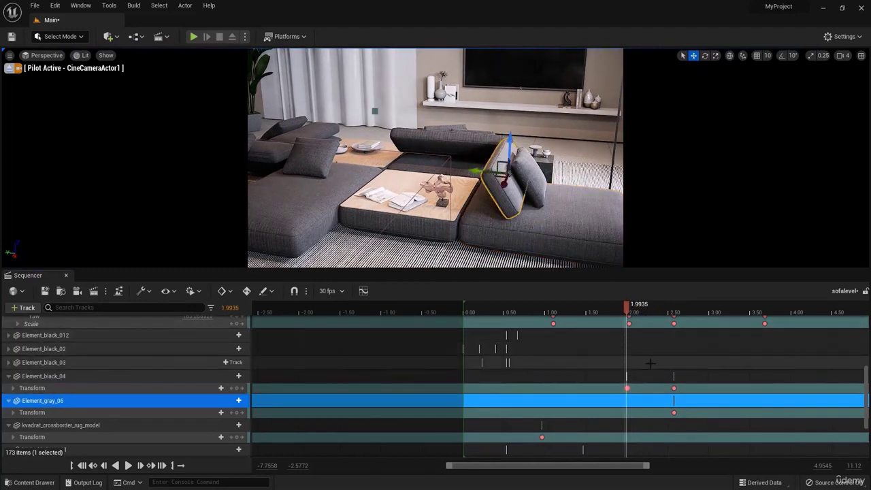
{"action": "left_click_drag", "start_coordinate": [627, 325], "coordinate": [627, 330]}
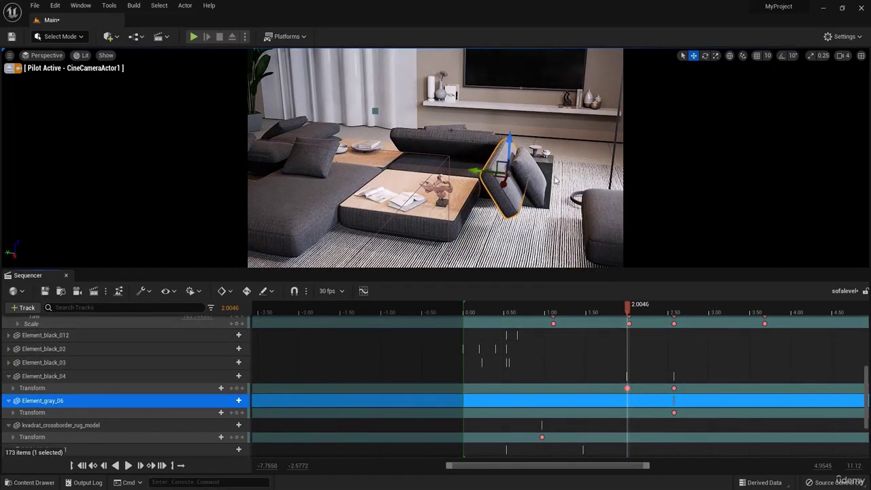
{"action": "left_click", "coordinate": [643, 316]}
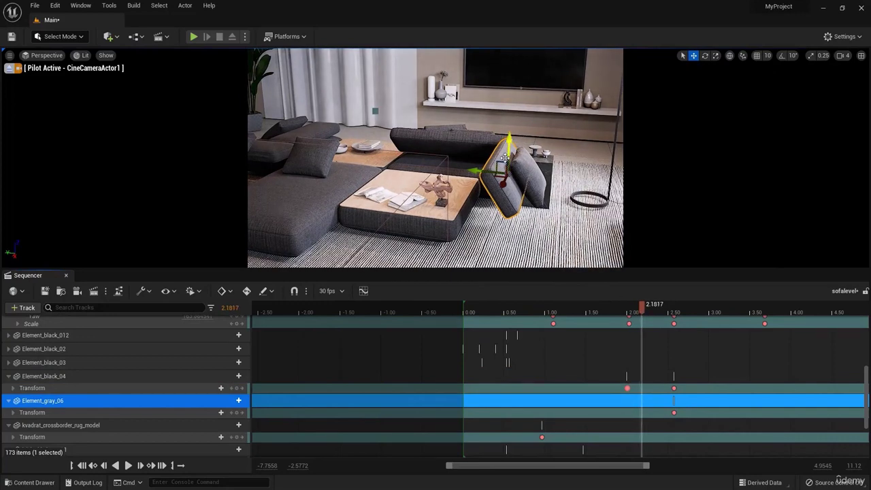
{"action": "left_click_drag", "start_coordinate": [506, 158], "coordinate": [511, 63]}
{"action": "right_click_drag", "start_coordinate": [542, 226], "coordinate": [538, 146]}
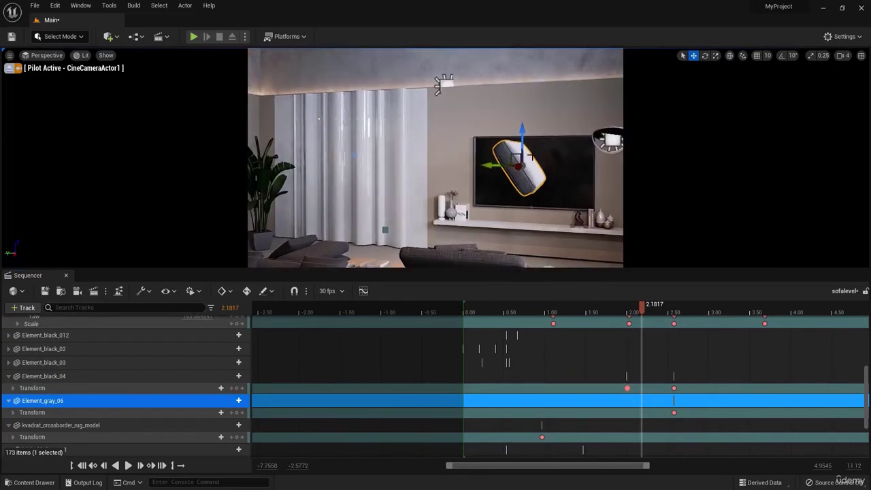
{"action": "left_click_drag", "start_coordinate": [522, 145], "coordinate": [526, 51]}
{"action": "right_click_drag", "start_coordinate": [540, 103], "coordinate": [541, 208]}
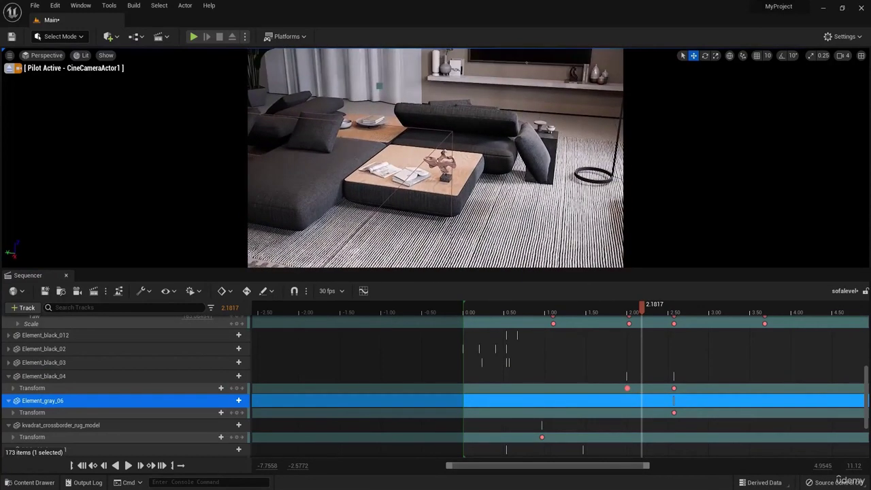
{"action": "left_click", "coordinate": [237, 413]}
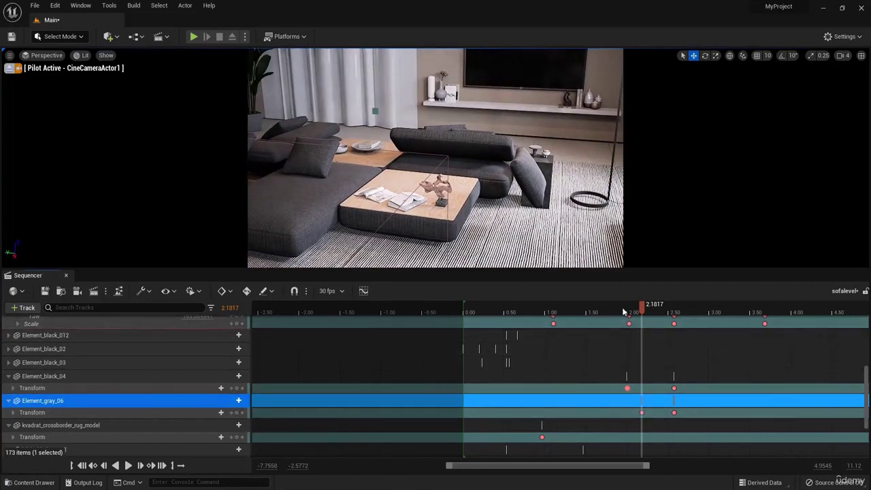
Step: At 2.4861, scale black_pillow04 down until it vanishes, key its transform, and scrub through its growth
{"action": "left_click_drag", "start_coordinate": [631, 313], "coordinate": [667, 343]}
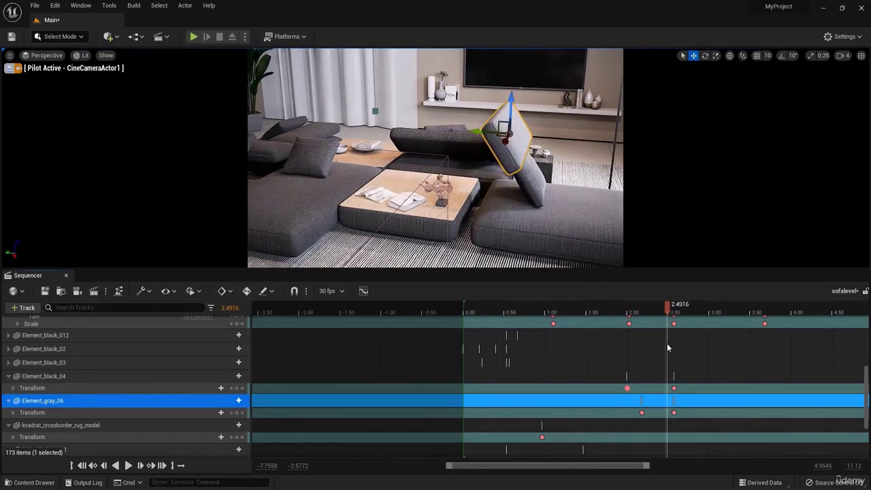
{"action": "left_click", "coordinate": [533, 180]}
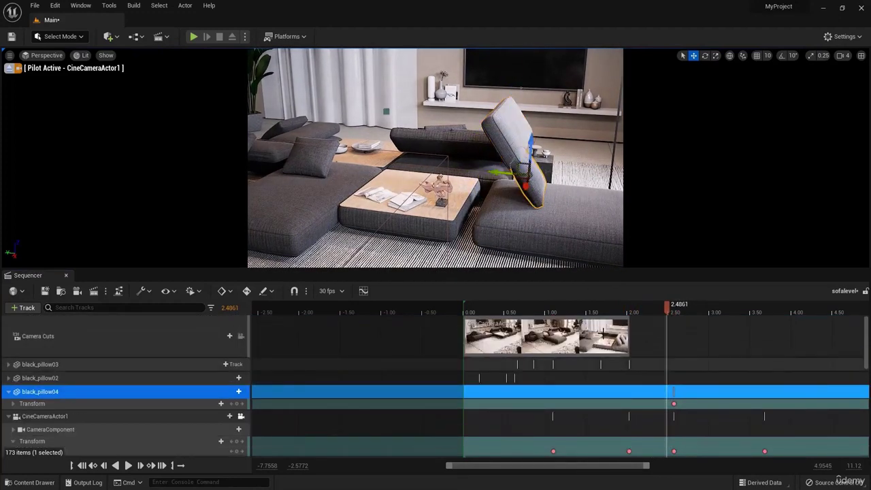
{"action": "left_click_drag", "start_coordinate": [520, 167], "coordinate": [545, 194]}
{"action": "key", "text": "ctrl+z"}
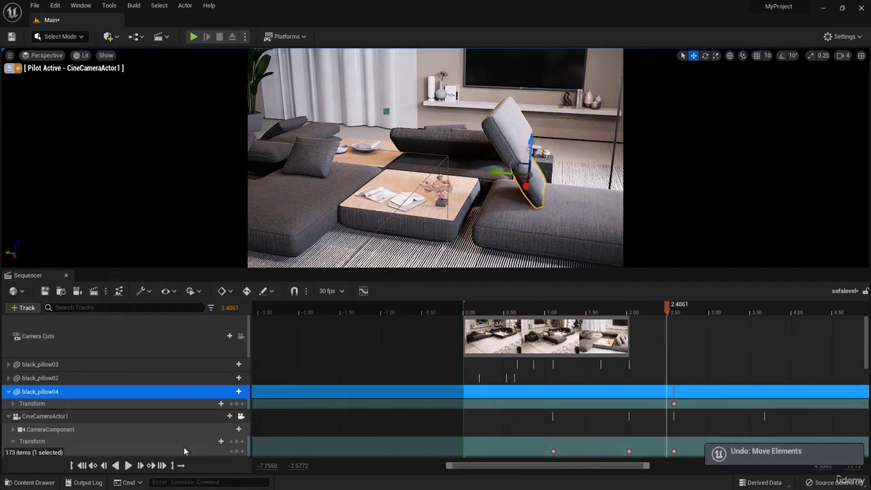
{"action": "key", "text": "r"}
{"action": "mouse_move", "coordinate": [531, 180]}
{"action": "left_mouse_down"}
{"action": "mouse_move", "coordinate": [539, 170]}
{"action": "mouse_move", "coordinate": [522, 193]}
{"action": "left_mouse_up"}
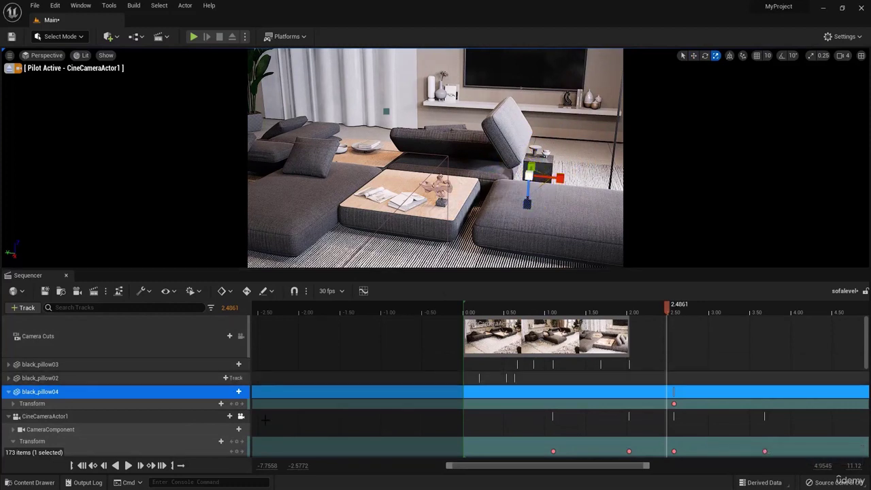
{"action": "left_click", "coordinate": [238, 404]}
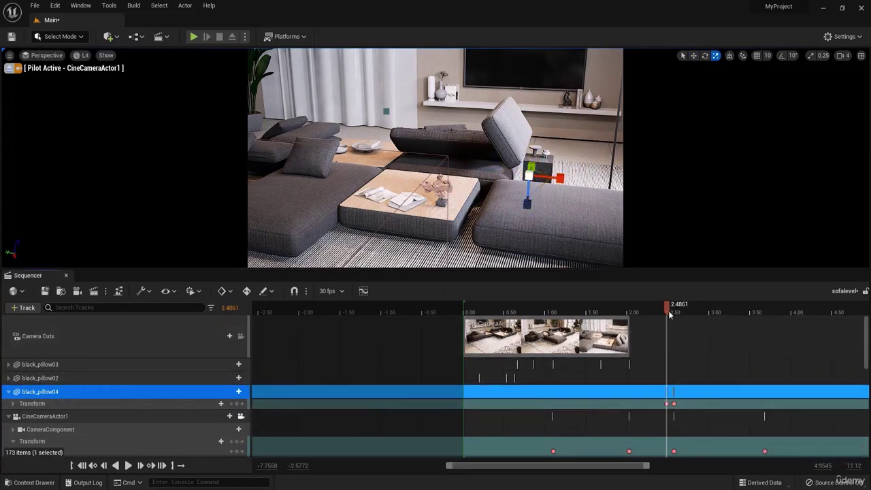
{"action": "left_click_drag", "start_coordinate": [671, 311], "coordinate": [672, 313]}
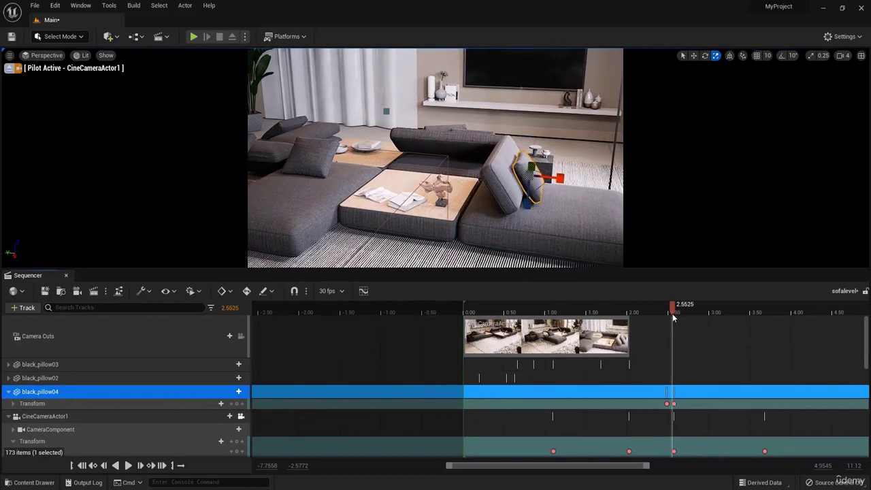
Step: Play the sequence from the beginning through the new seat, cushion and pillow animation
{"action": "left_click_drag", "start_coordinate": [564, 305], "coordinate": [290, 360]}
{"action": "key", "text": "space"}
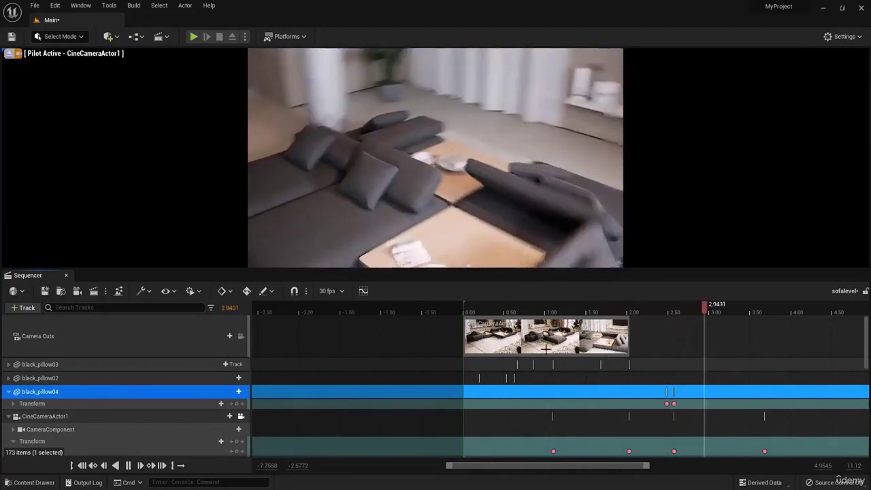
{"action": "key", "text": "space"}
Step: At the sequence start, slide the seat Element_black_04 sideways out of the camera view and key its transform
{"action": "left_click_drag", "start_coordinate": [609, 312], "coordinate": [556, 309]}
{"action": "left_click", "coordinate": [568, 128]}
{"action": "key", "text": "w"}
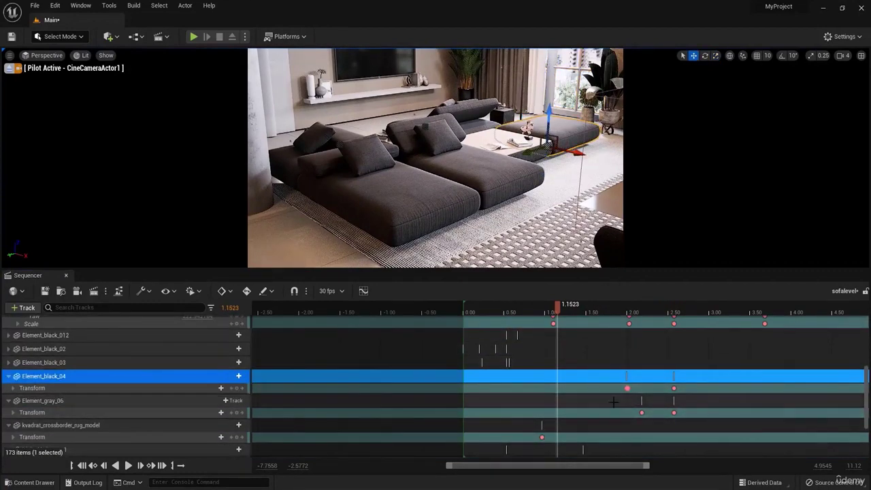
{"action": "left_click_drag", "start_coordinate": [539, 310], "coordinate": [625, 366]}
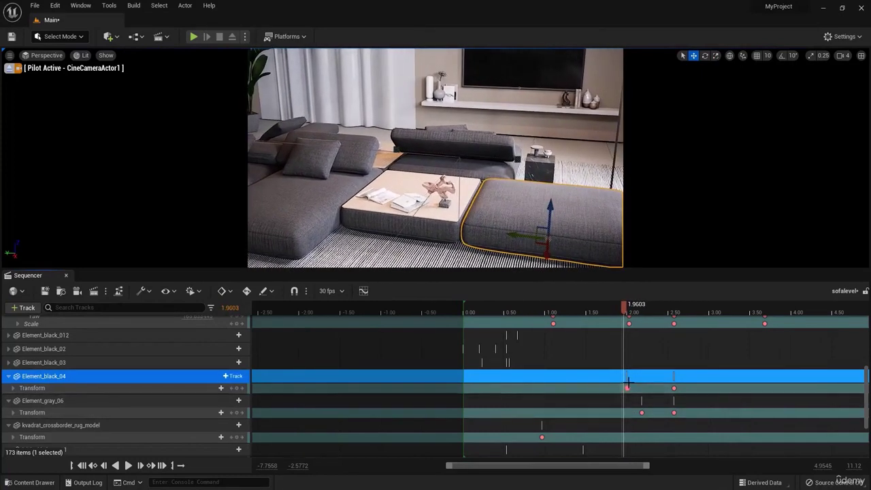
{"action": "left_click", "coordinate": [474, 312]}
{"action": "key", "text": "Left"}
{"action": "key", "text": "Left"}
{"action": "key", "text": "Left"}
{"action": "key", "text": "Left"}
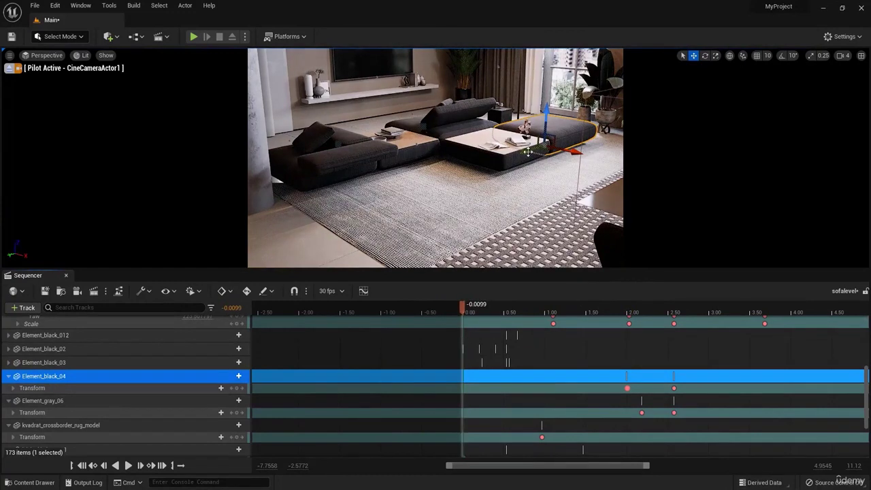
{"action": "left_click_drag", "start_coordinate": [528, 152], "coordinate": [571, 127]}
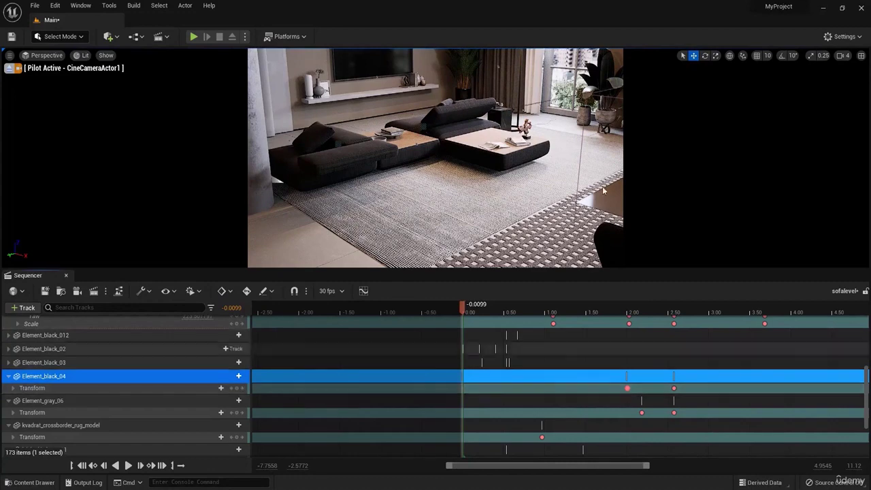
Step: Play the sequence from before the start to review the seat Element_black_04 in the camera view
{"action": "left_click_drag", "start_coordinate": [470, 311], "coordinate": [368, 376]}
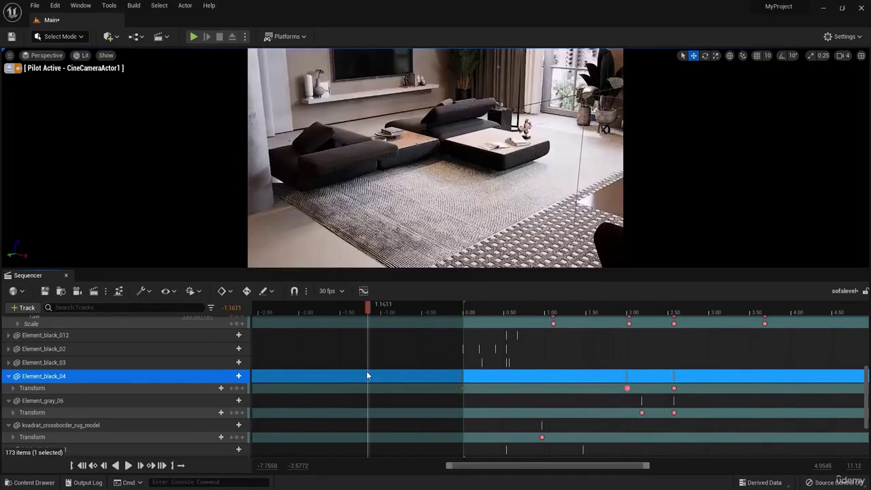
{"action": "key", "text": "space"}
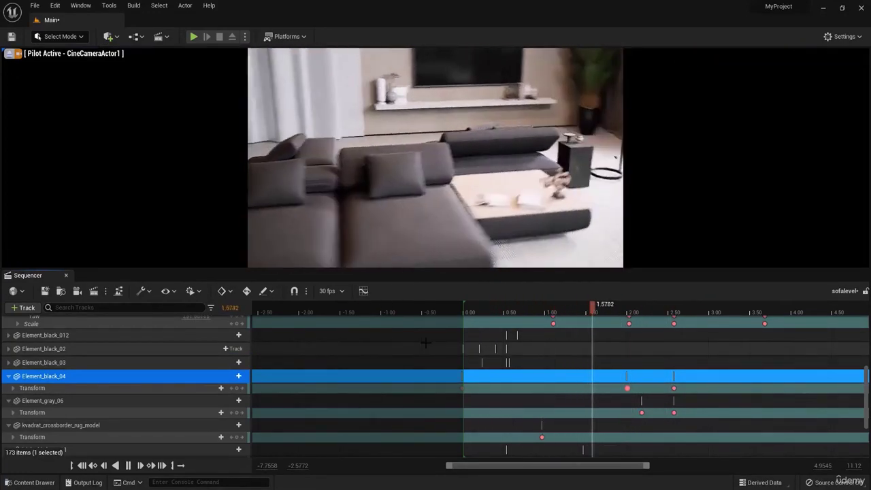
{"action": "key", "text": "space"}
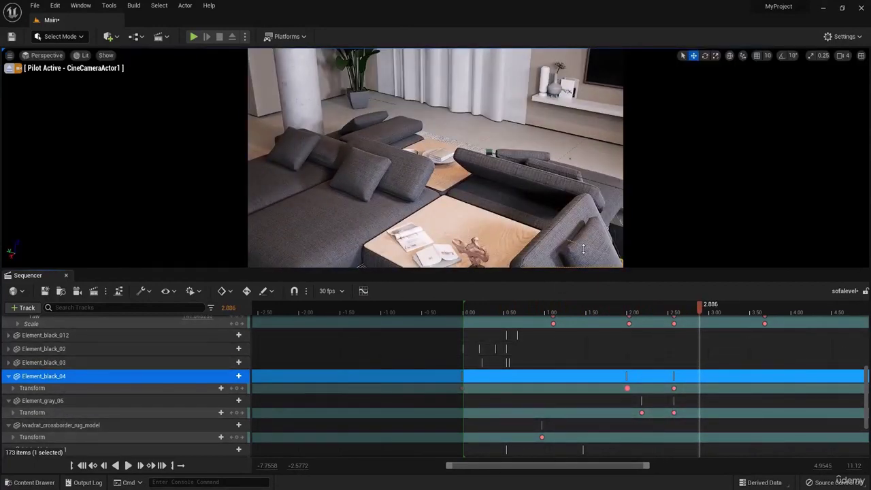
Step: Delete the earlier of the two adjacent sets of Element_black_04 transform keys, at 1.9986
{"action": "left_click_drag", "start_coordinate": [662, 313], "coordinate": [653, 311]}
{"action": "left_click", "coordinate": [568, 207]}
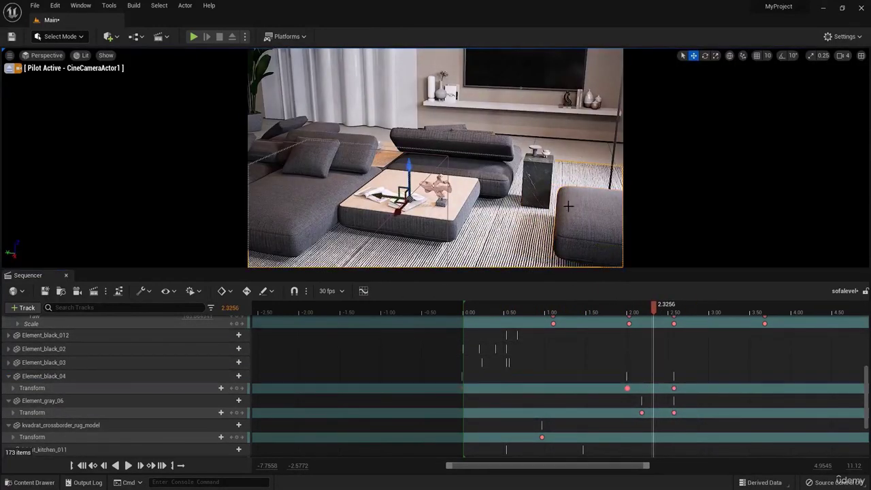
{"action": "left_click", "coordinate": [568, 206]}
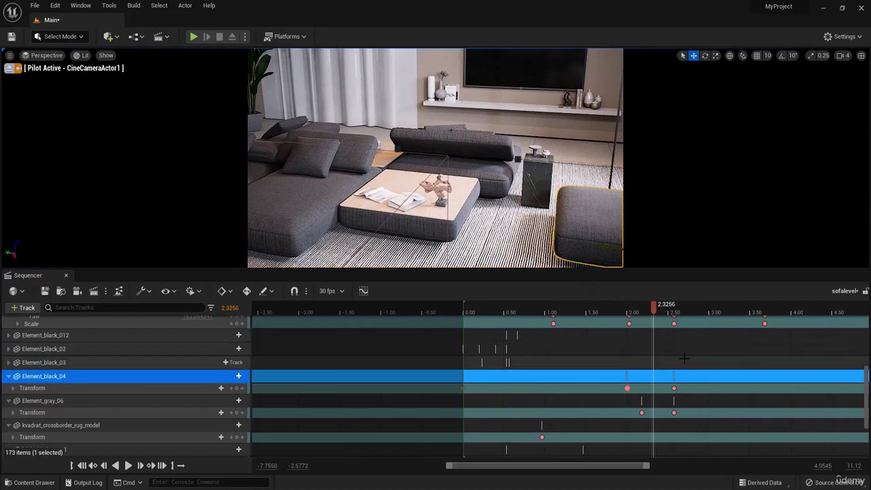
{"action": "left_click", "coordinate": [13, 388]}
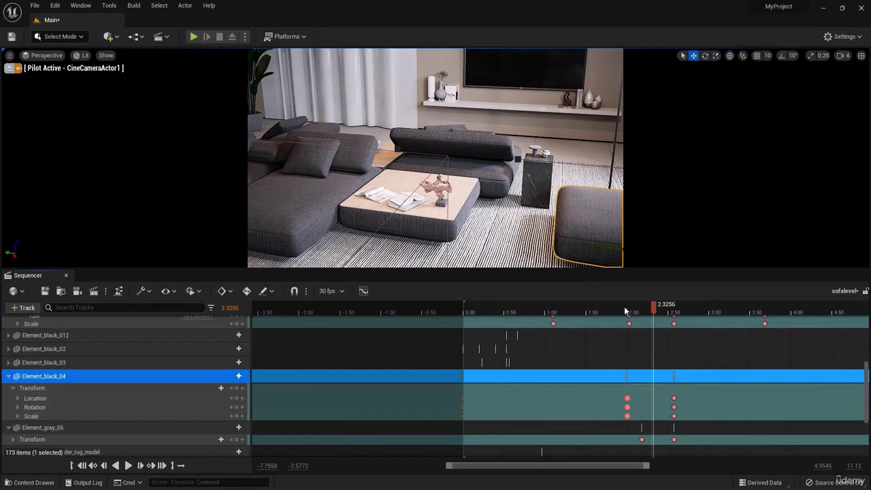
{"action": "left_click_drag", "start_coordinate": [624, 311], "coordinate": [630, 343]}
{"action": "scroll", "coordinate": [655, 404], "scroll_direction": "up", "scroll_amount": 6, "text": "ctrl"}
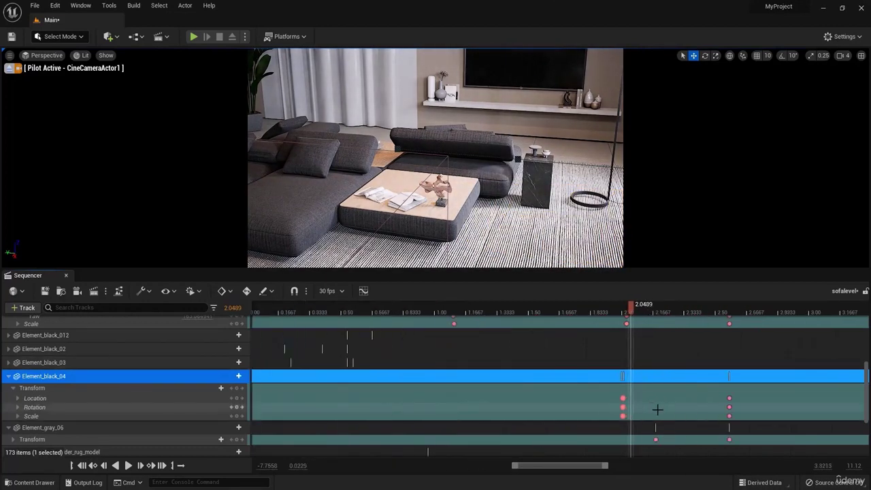
{"action": "scroll", "coordinate": [658, 415], "scroll_direction": "up", "scroll_amount": 2, "text": "ctrl"}
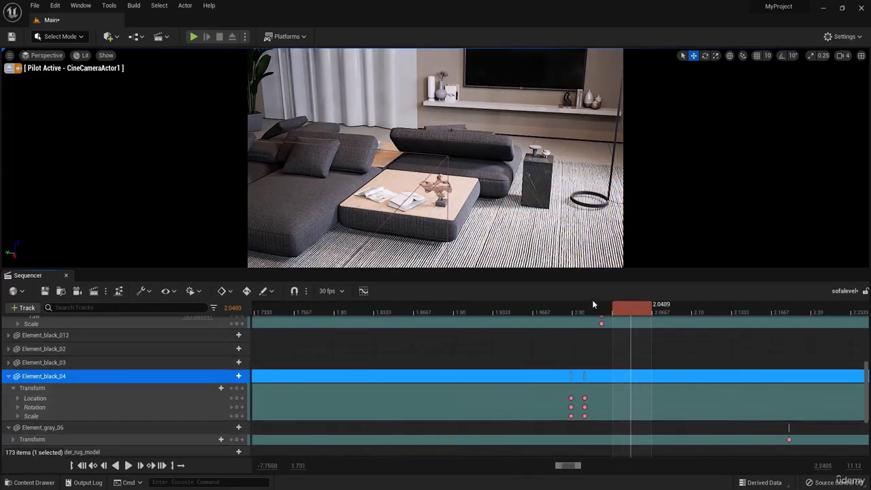
{"action": "left_click", "coordinate": [568, 314]}
{"action": "left_click_drag", "start_coordinate": [567, 313], "coordinate": [571, 332]}
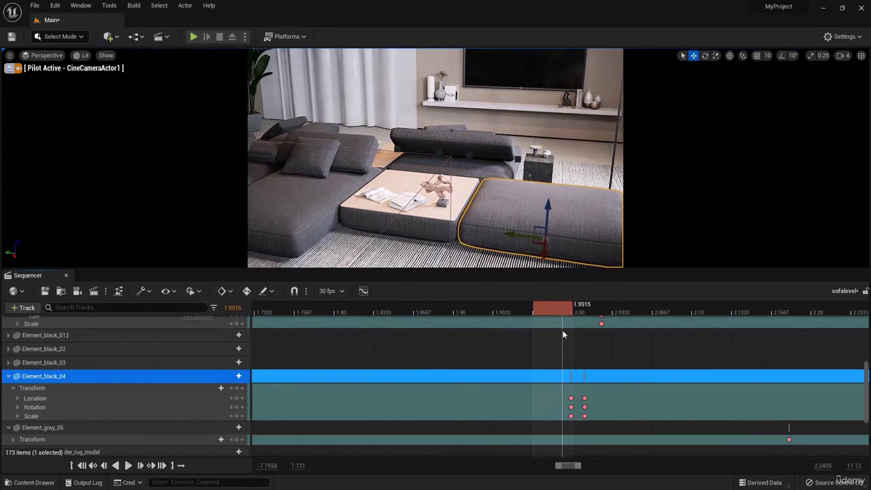
{"action": "left_click", "coordinate": [572, 406]}
{"action": "key", "text": "Delete"}
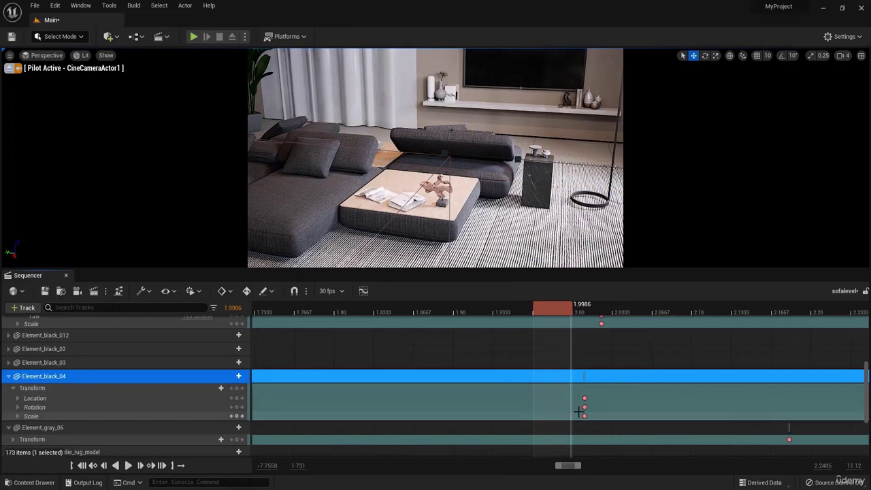
Step: Play the sequence from 0.1109 through the last camera move, and scrub back to 2.218 to check the seat's entrance
{"action": "scroll", "coordinate": [581, 407], "scroll_direction": "down", "scroll_amount": 2}
{"action": "scroll", "coordinate": [581, 407], "scroll_direction": "down", "scroll_amount": 2}
{"action": "scroll", "coordinate": [306, 334], "scroll_direction": "down", "scroll_amount": 2, "text": "ctrl"}
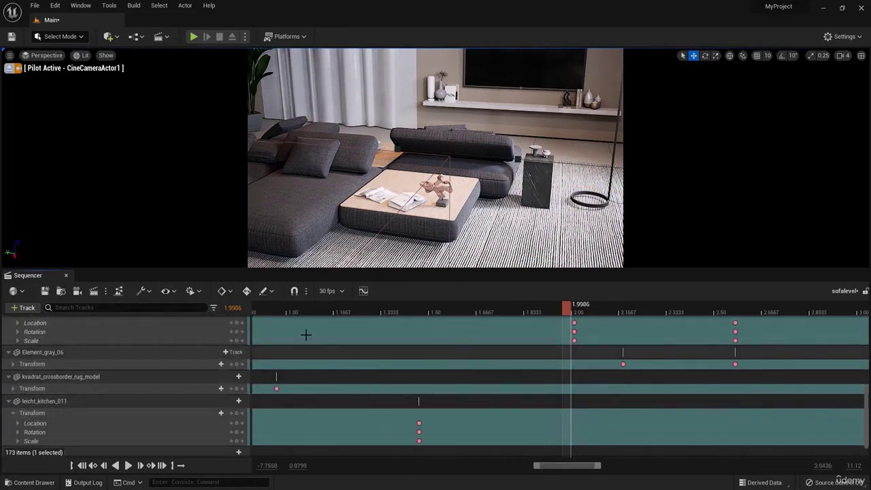
{"action": "scroll", "coordinate": [436, 392], "scroll_direction": "down", "scroll_amount": 3, "text": "ctrl"}
{"action": "scroll", "coordinate": [435, 392], "scroll_direction": "down", "scroll_amount": 3, "text": "ctrl"}
{"action": "left_click", "coordinate": [485, 312]}
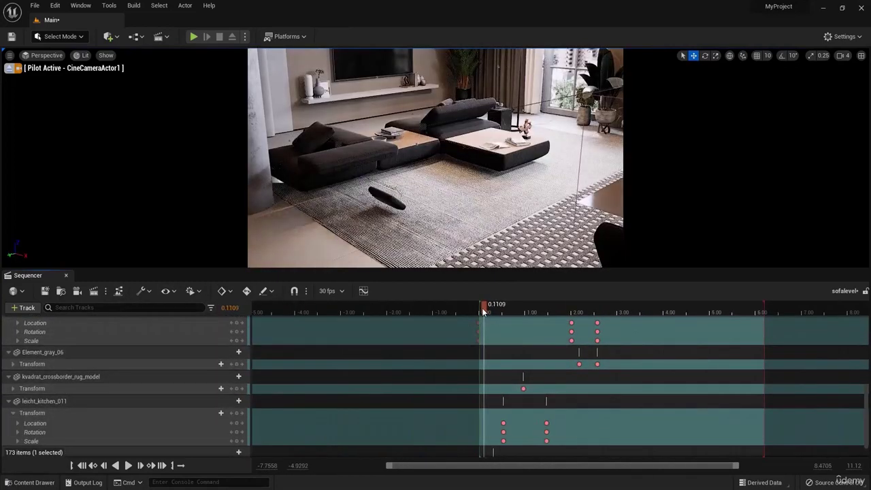
{"action": "key", "text": "space"}
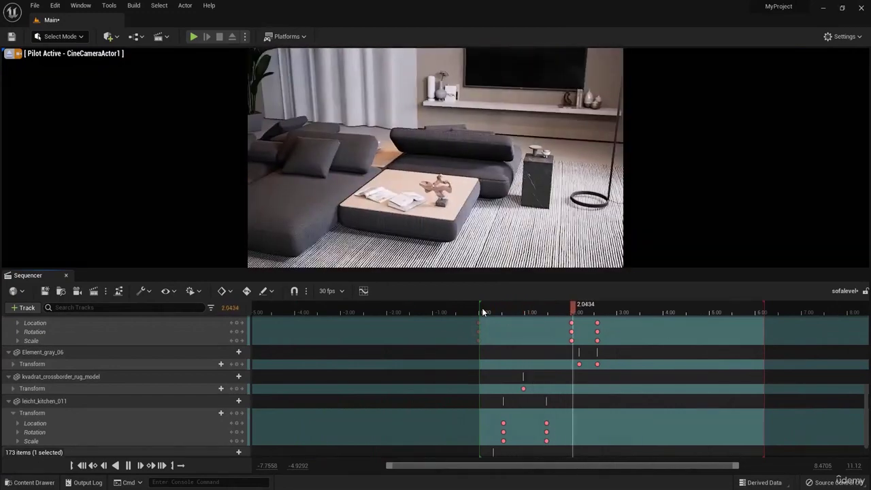
{"action": "key", "text": "space"}
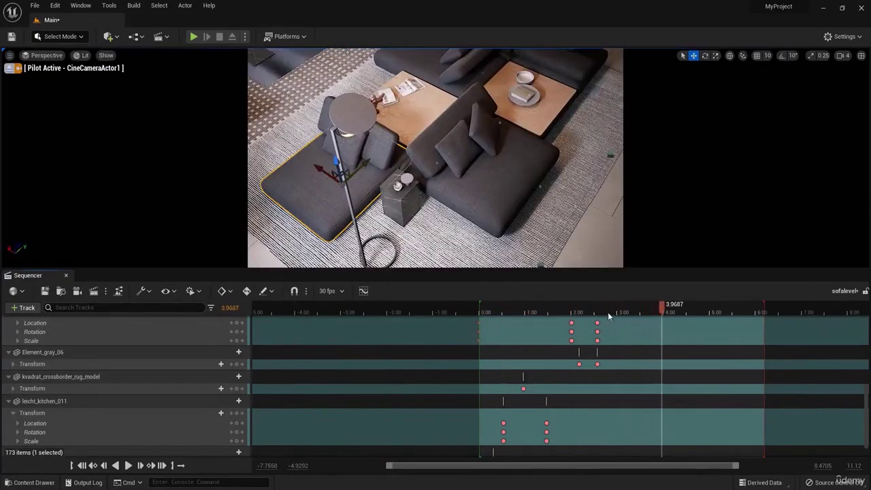
{"action": "mouse_move", "coordinate": [634, 312]}
{"action": "left_mouse_down"}
{"action": "mouse_move", "coordinate": [562, 313]}
{"action": "mouse_move", "coordinate": [624, 314]}
{"action": "left_mouse_up"}
{"action": "left_click", "coordinate": [581, 312]}
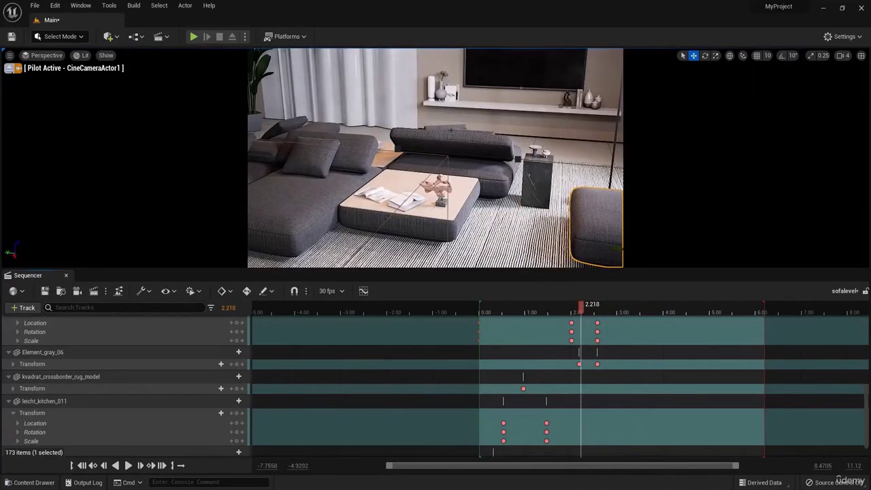
Step: Shift CineCameraActor1's last two sets of transform keys 0.14 s later, placing the earlier set at 2.71 s
{"action": "scroll", "coordinate": [62, 405], "scroll_direction": "up", "scroll_amount": 10}
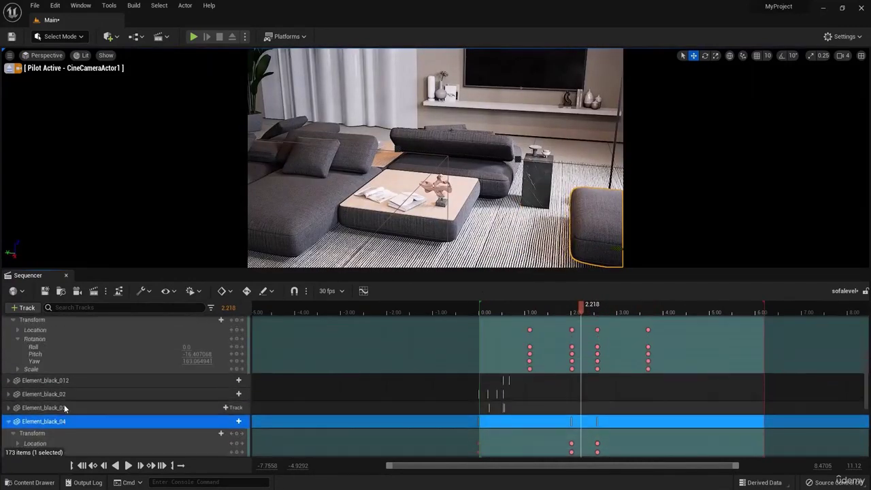
{"action": "left_click", "coordinate": [60, 384]}
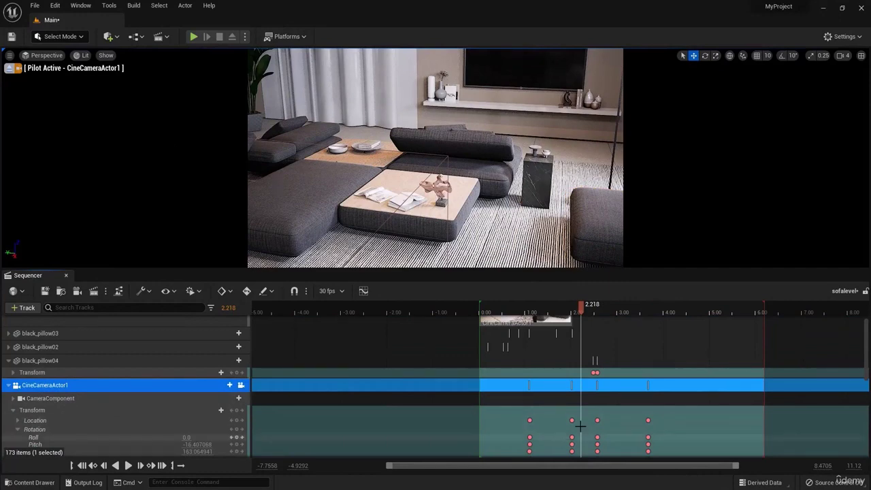
{"action": "scroll", "coordinate": [581, 426], "scroll_direction": "down", "scroll_amount": 2}
{"action": "left_click", "coordinate": [603, 313]}
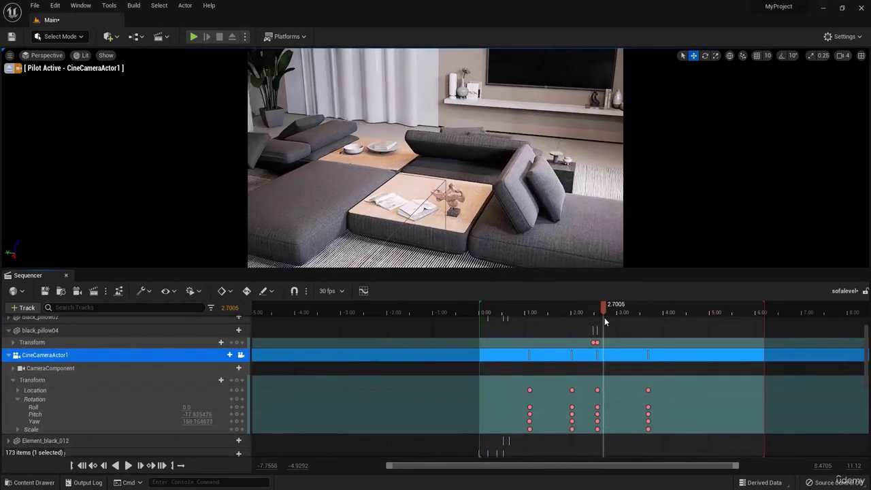
{"action": "left_click_drag", "start_coordinate": [605, 317], "coordinate": [596, 317]}
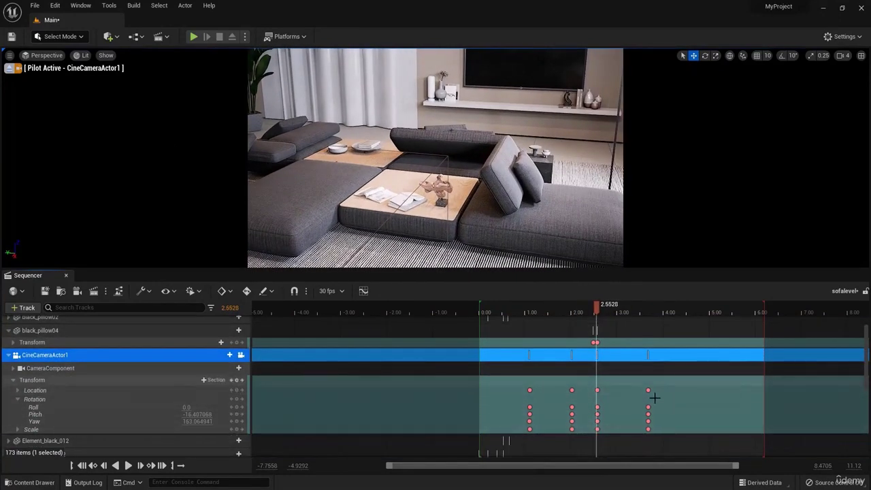
{"action": "left_click_drag", "start_coordinate": [654, 399], "coordinate": [591, 433]}
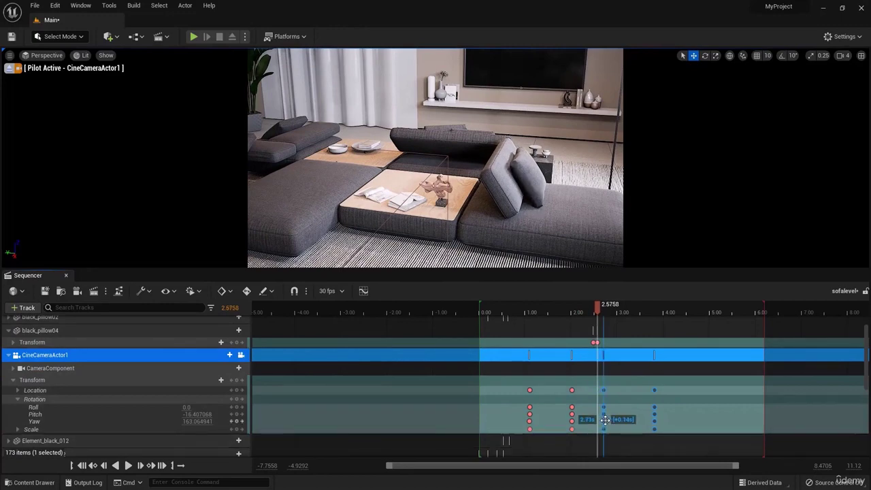
{"action": "left_click_drag", "start_coordinate": [605, 399], "coordinate": [605, 400]}
Step: Play the sequence to review the retimed camera move, and replay it from before the start
{"action": "left_click", "coordinate": [540, 311]}
{"action": "key", "text": "space"}
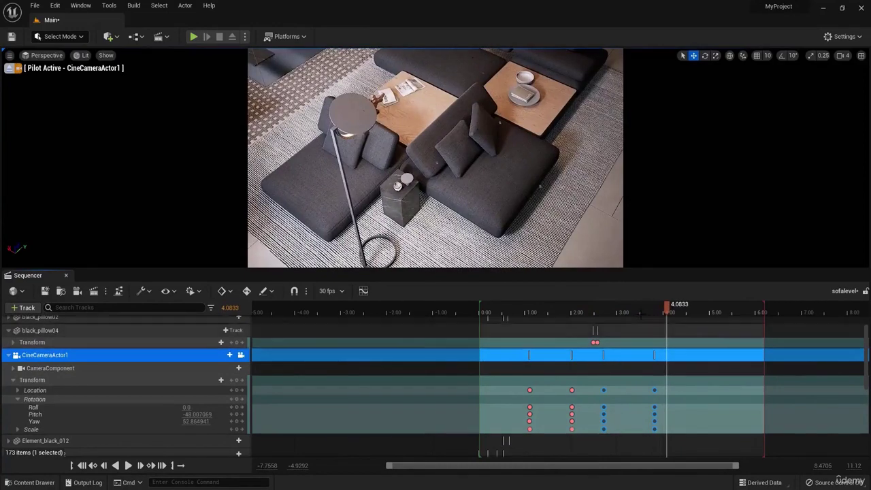
{"action": "left_click_drag", "start_coordinate": [667, 308], "coordinate": [433, 312]}
{"action": "left_click", "coordinate": [494, 222]}
{"action": "key", "text": "space"}
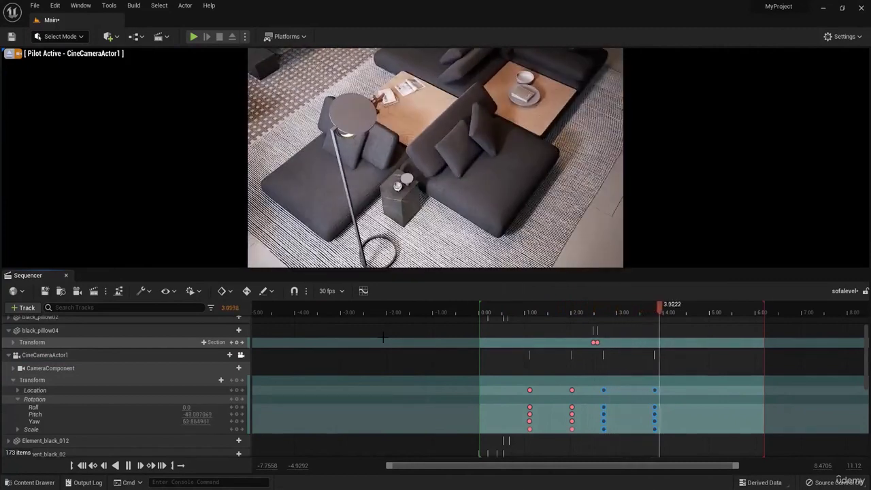
{"action": "key", "text": "space"}
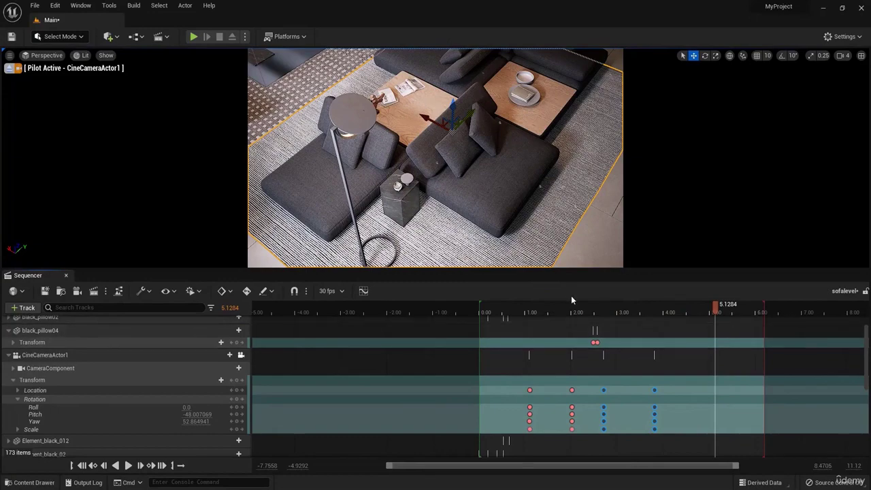
Step: Shorten the sequence's playback range to end around the last camera key at about 3.83, and scrub back through the animation
{"action": "mouse_move", "coordinate": [587, 312]}
{"action": "left_mouse_down"}
{"action": "mouse_move", "coordinate": [530, 326]}
{"action": "mouse_move", "coordinate": [691, 328]}
{"action": "mouse_move", "coordinate": [465, 335]}
{"action": "mouse_move", "coordinate": [666, 369]}
{"action": "mouse_move", "coordinate": [465, 378]}
{"action": "mouse_move", "coordinate": [657, 403]}
{"action": "left_mouse_up"}
{"action": "left_click_drag", "start_coordinate": [764, 331], "coordinate": [653, 335]}
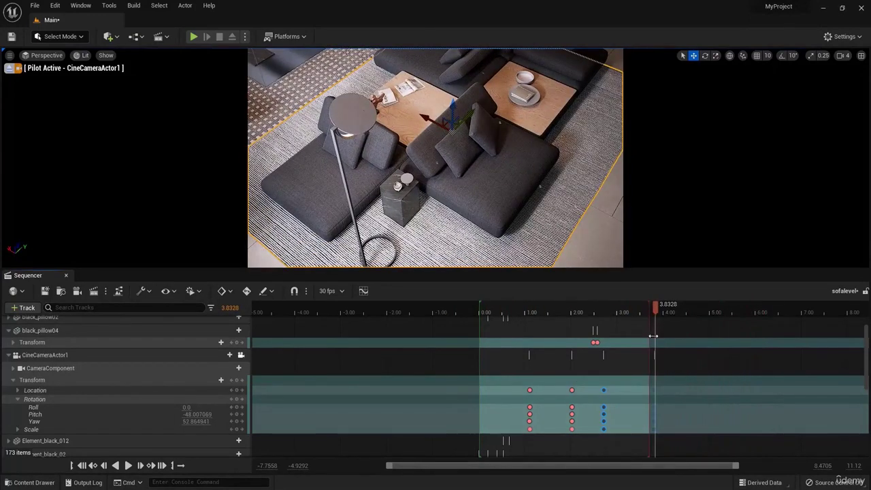
{"action": "left_click_drag", "start_coordinate": [607, 311], "coordinate": [505, 318]}
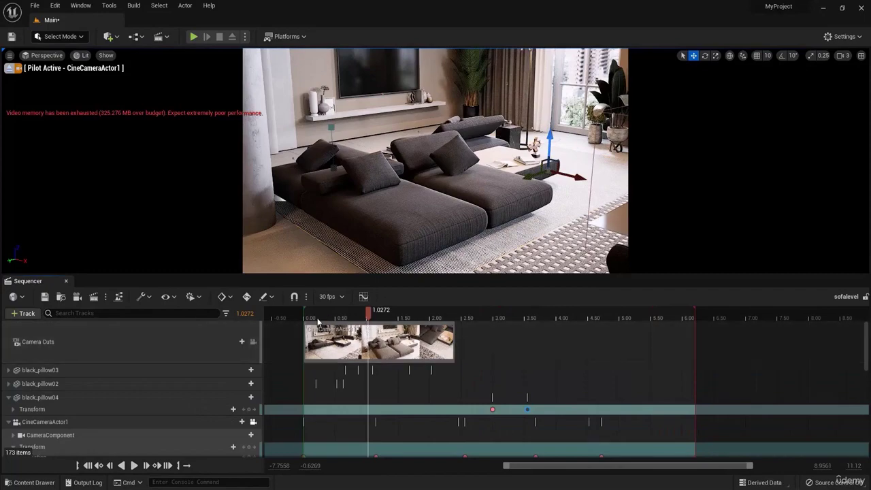
Step: Scrub to the last camera key and extend the CineCameraActor1 camera cut to about 4.73
{"action": "left_click_drag", "start_coordinate": [318, 321], "coordinate": [578, 323]}
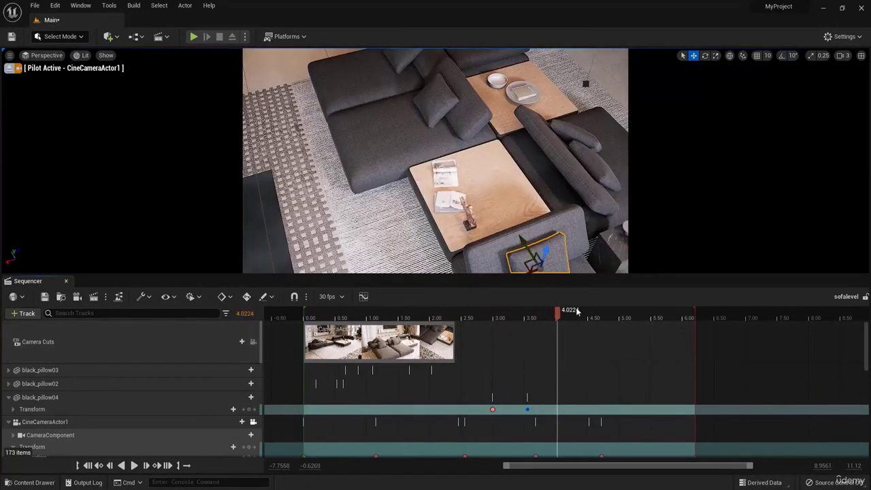
{"action": "left_click", "coordinate": [631, 318]}
{"action": "left_click_drag", "start_coordinate": [659, 323], "coordinate": [604, 326]}
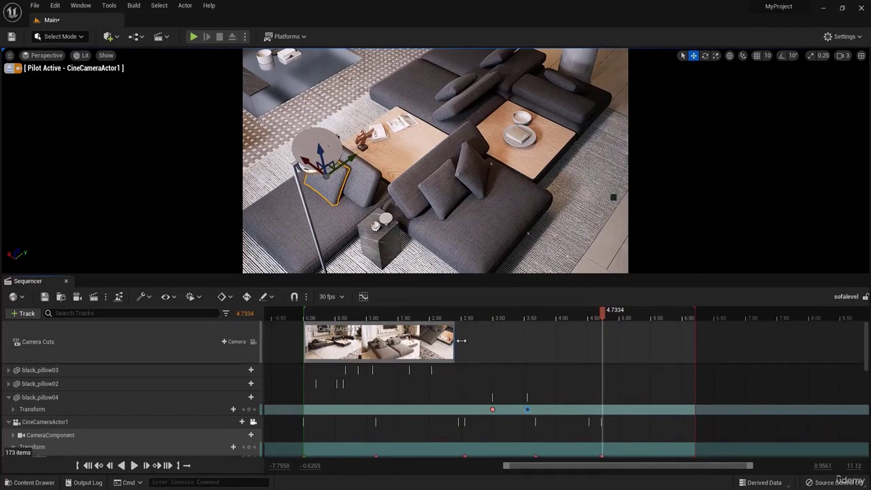
{"action": "left_click_drag", "start_coordinate": [454, 340], "coordinate": [320, 318]}
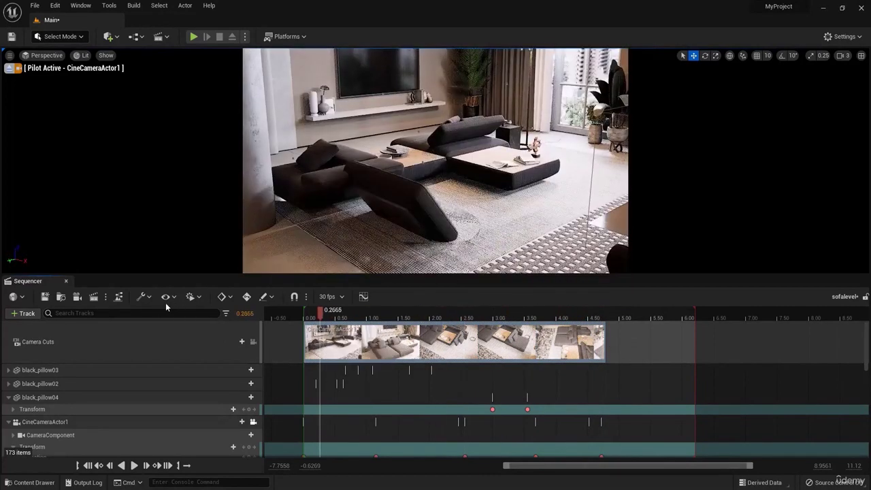
Step: Open the Movie Render Queue for the sequence and remove the sofalevel job from it
{"action": "left_click", "coordinate": [97, 299]}
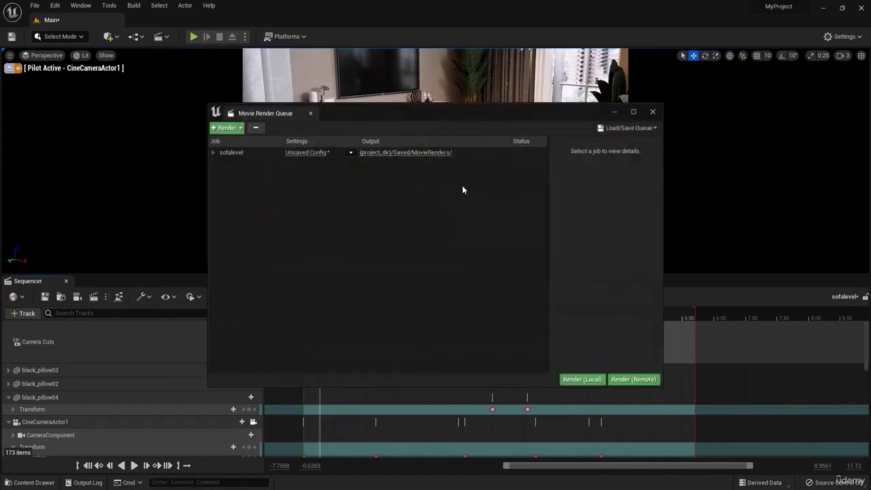
{"action": "left_click", "coordinate": [235, 152]}
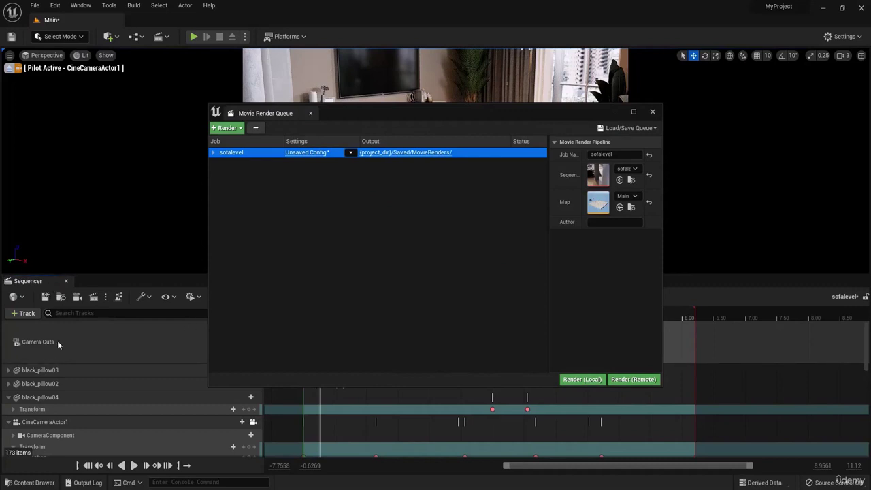
{"action": "left_click", "coordinate": [256, 128]}
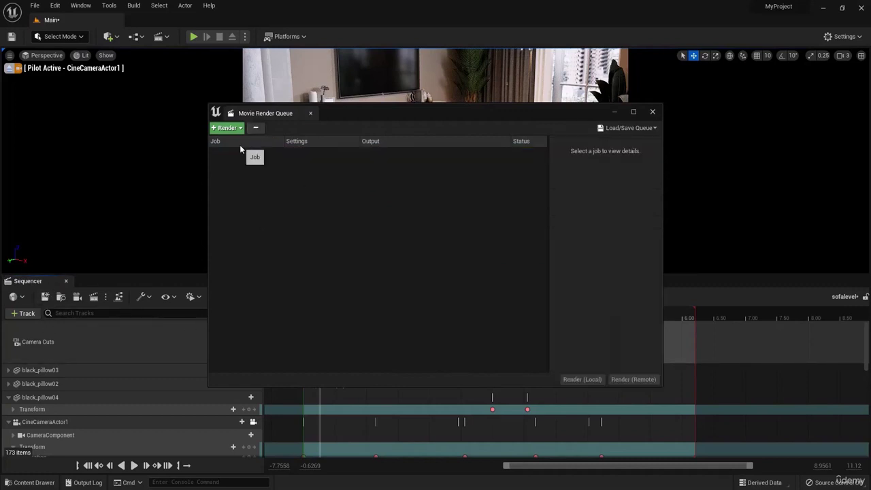
Step: Add the sofalevel sequence as a render job, check its available render settings, and accept the configuration with .jpg Sequence [8bit] export
{"action": "left_click", "coordinate": [224, 129]}
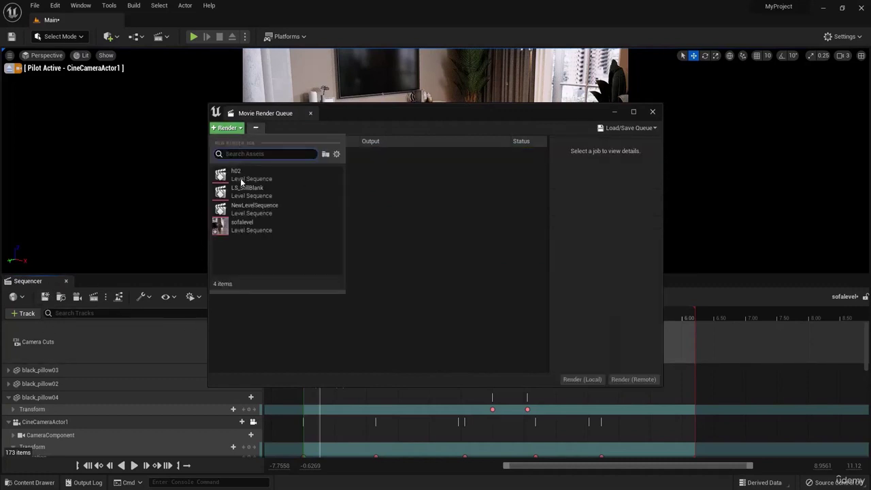
{"action": "left_click", "coordinate": [241, 224]}
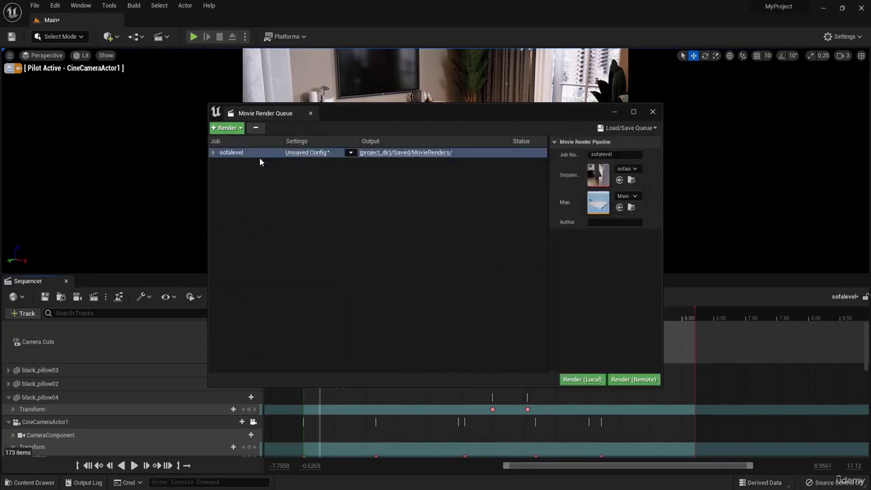
{"action": "left_click", "coordinate": [305, 154]}
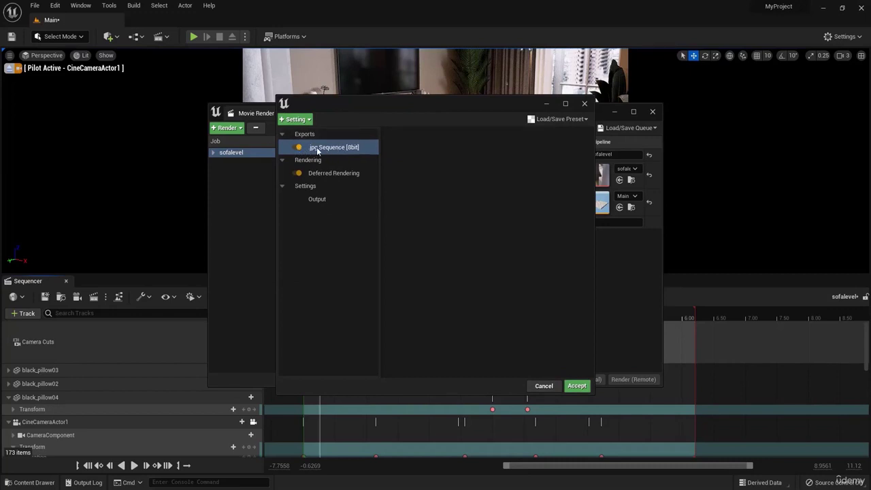
{"action": "left_click", "coordinate": [295, 120]}
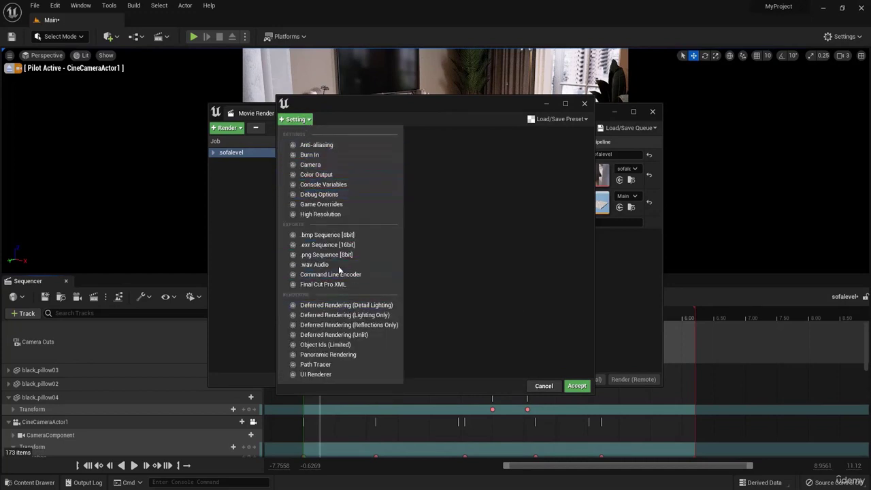
{"action": "left_click", "coordinate": [456, 175]}
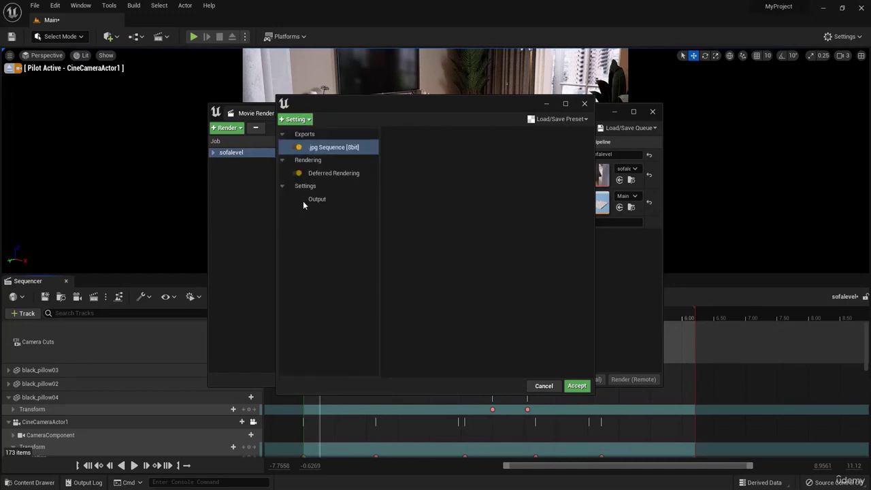
{"action": "left_click", "coordinate": [577, 386]}
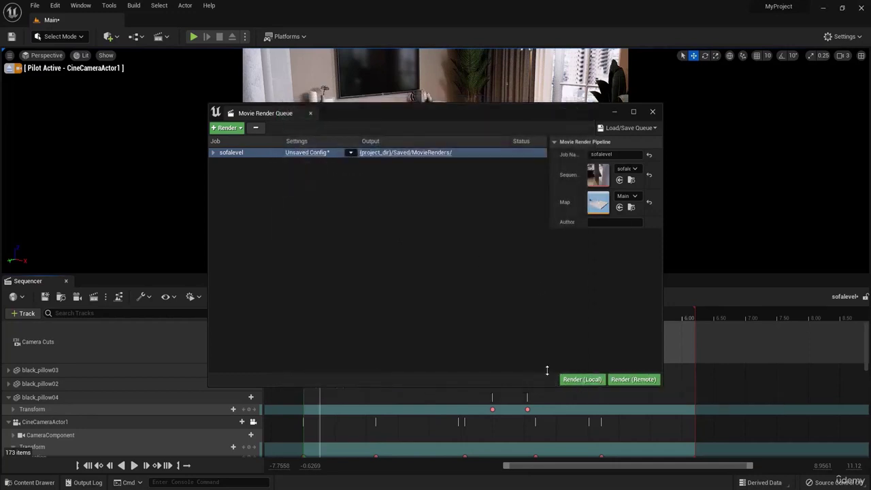
Step: Check the sofalevel job's MovieRenders output folder and close it
{"action": "left_click", "coordinate": [382, 154]}
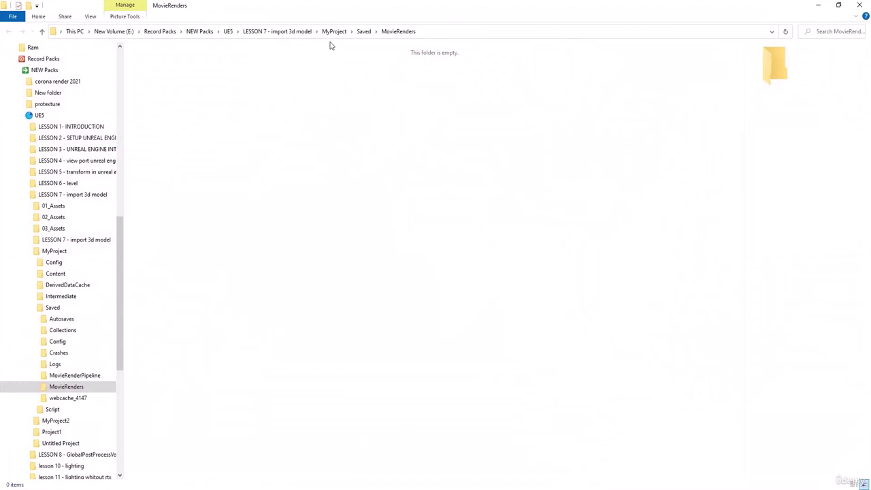
{"action": "left_click", "coordinate": [861, 5]}
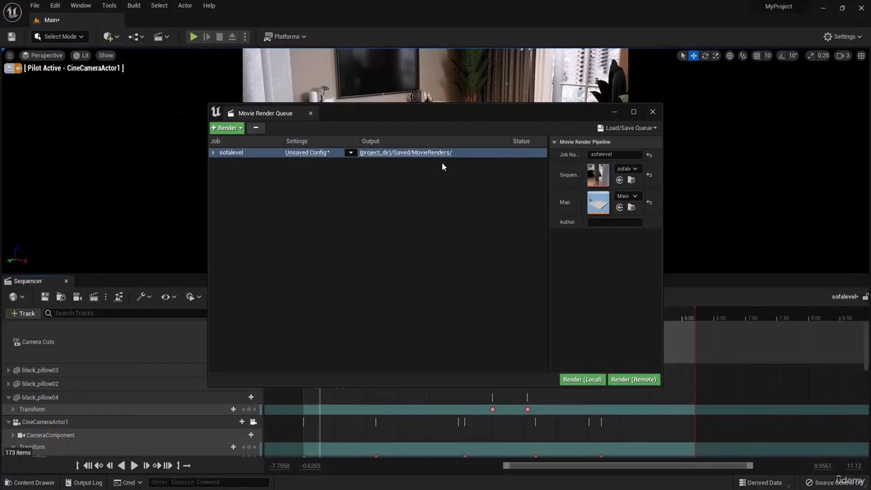
Step: Try a custom output frame rate of 25 fps (PAL/25) for the sofalevel job, turn it off again, and accept the settings
{"action": "left_click", "coordinate": [308, 153]}
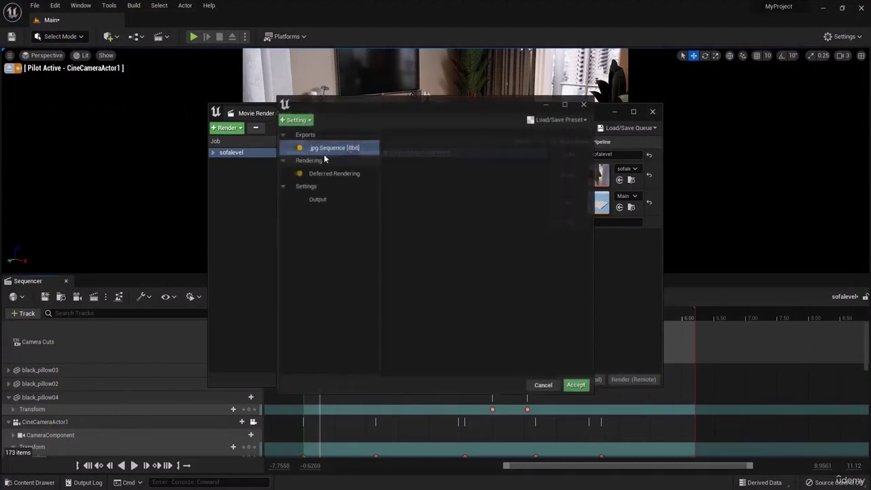
{"action": "left_click", "coordinate": [317, 198]}
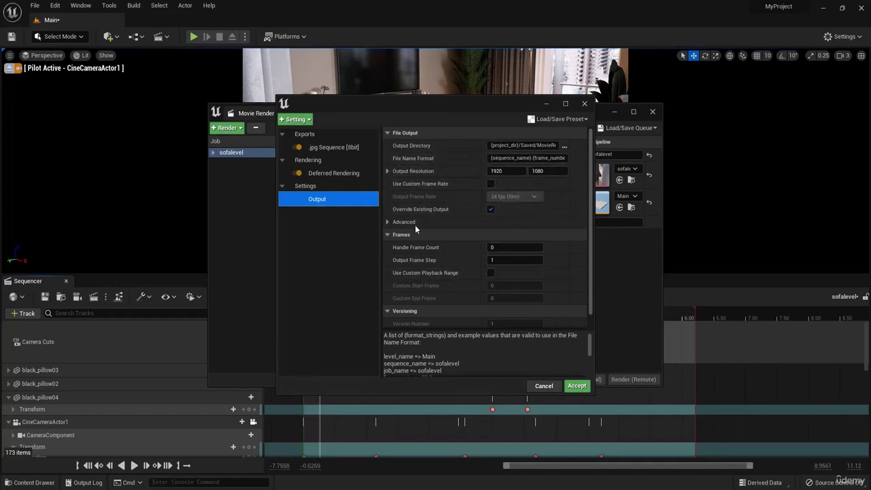
{"action": "left_click", "coordinate": [490, 183]}
{"action": "left_click", "coordinate": [506, 197]}
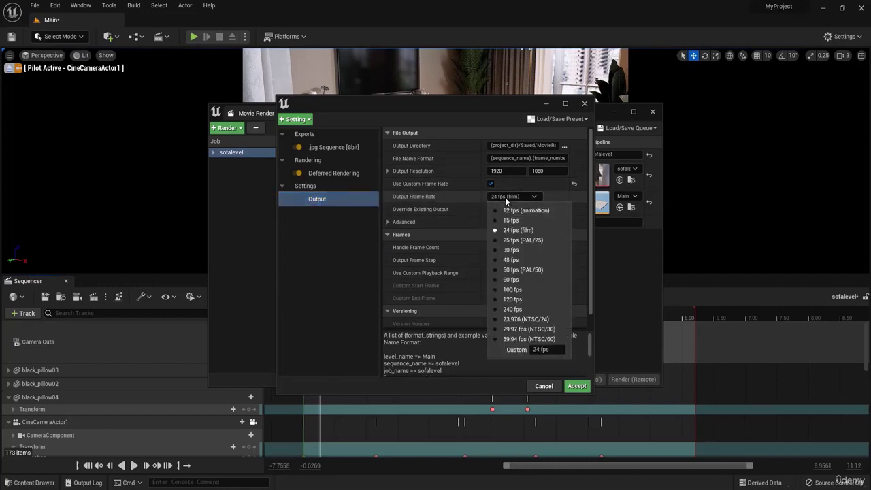
{"action": "left_click", "coordinate": [516, 240]}
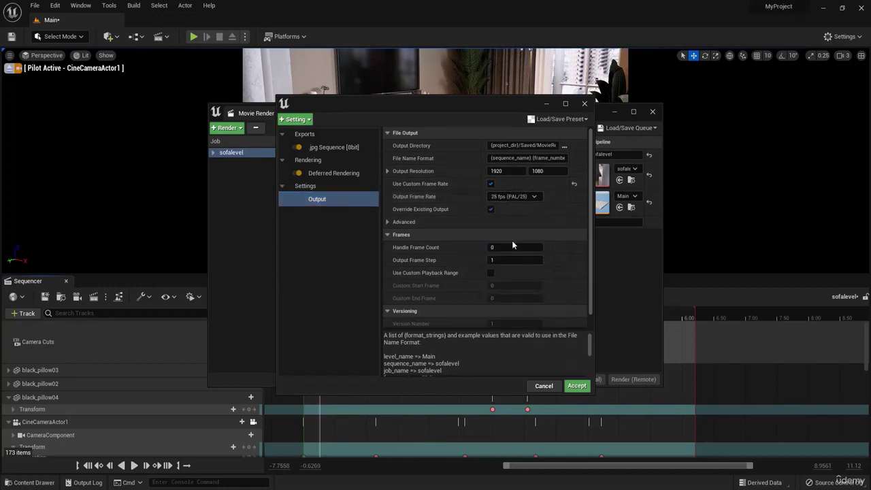
{"action": "left_click", "coordinate": [490, 185]}
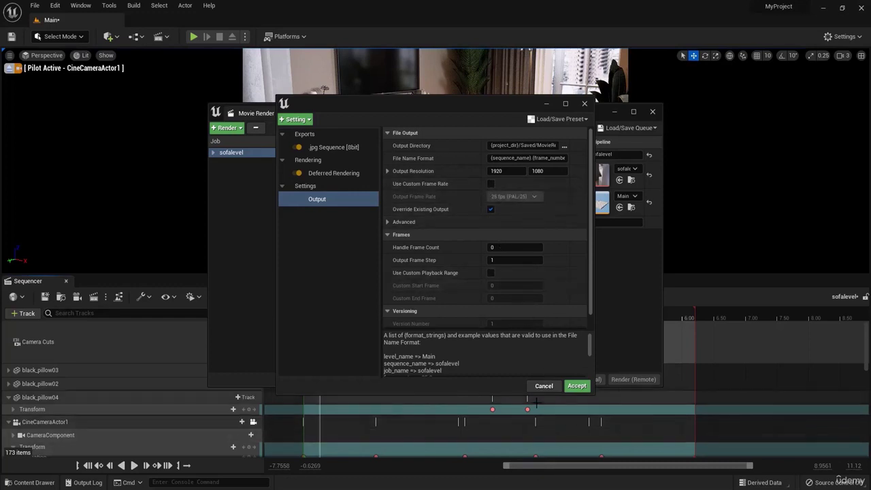
{"action": "left_click", "coordinate": [576, 385]}
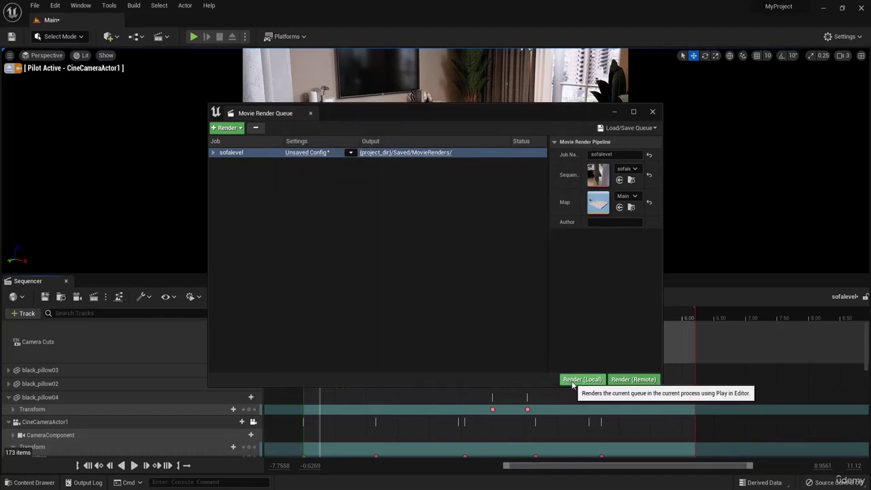
Step: Render the sofalevel job locally and open its MovieRenders output folder
{"action": "left_click", "coordinate": [582, 379]}
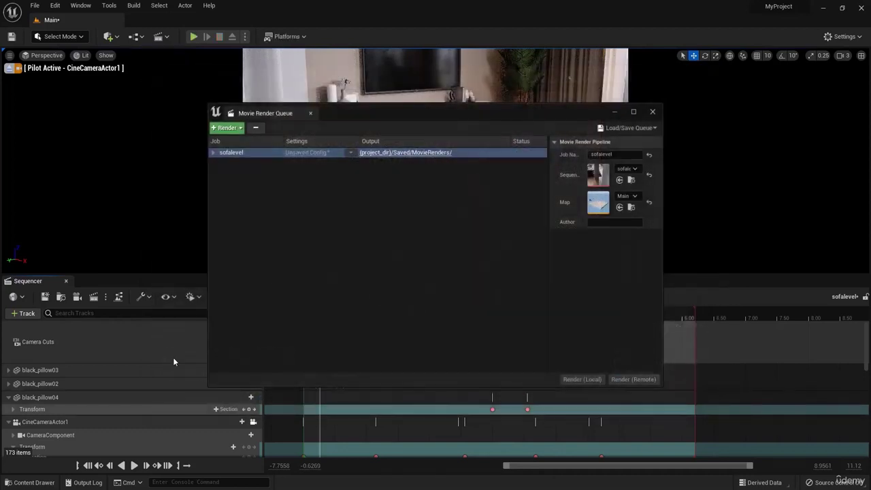
{"action": "left_click", "coordinate": [407, 153]}
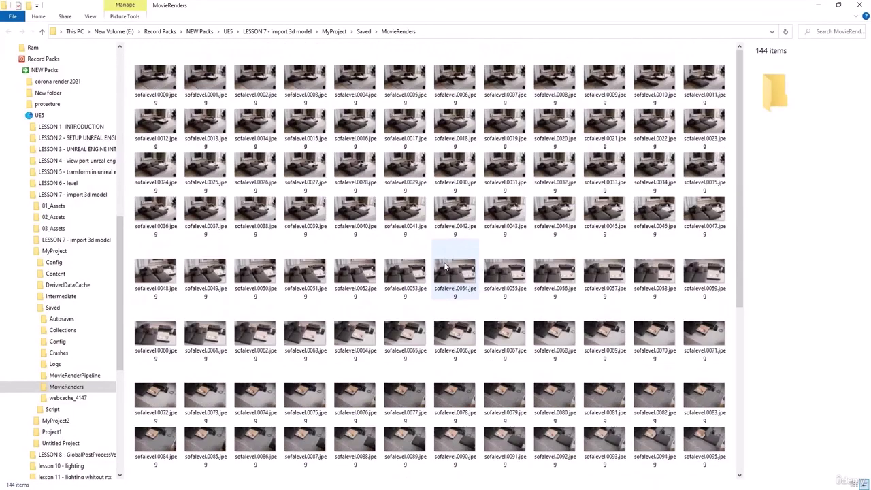
Step: Examine the rendered sofalevel JPEG frames in the folder, from the first to the last and several in between
{"action": "left_click", "coordinate": [175, 84]}
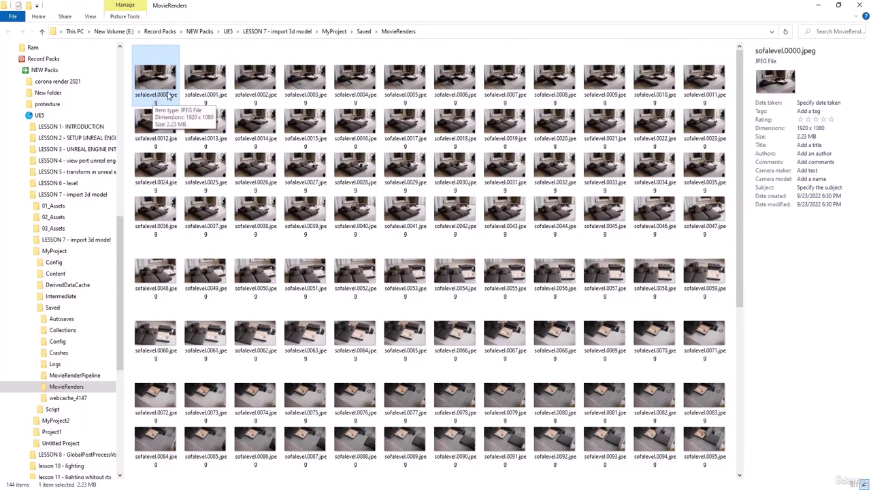
{"action": "scroll", "coordinate": [169, 95], "scroll_direction": "down", "scroll_amount": 5}
{"action": "left_click", "coordinate": [705, 457]}
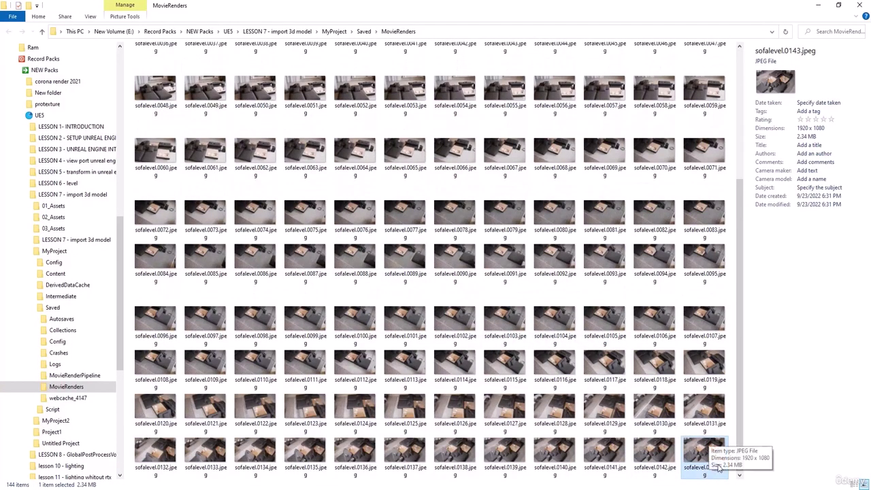
{"action": "scroll", "coordinate": [607, 391], "scroll_direction": "up", "scroll_amount": 5}
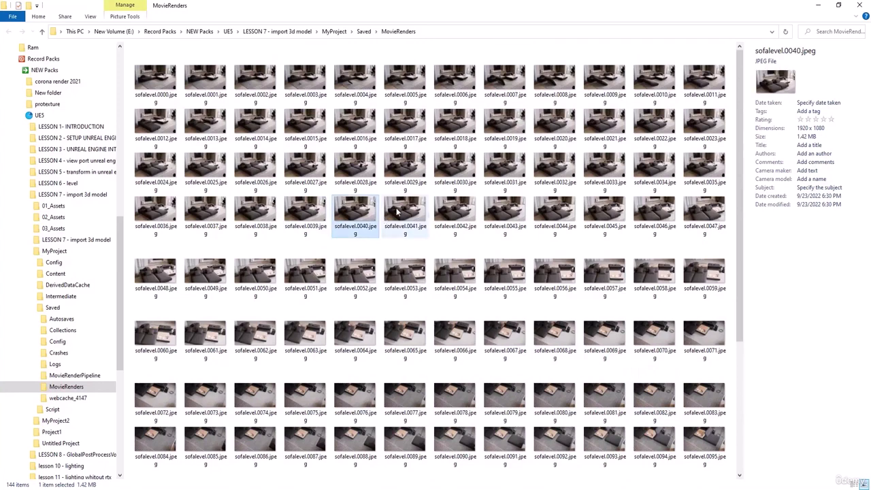
{"action": "left_click", "coordinate": [469, 212]}
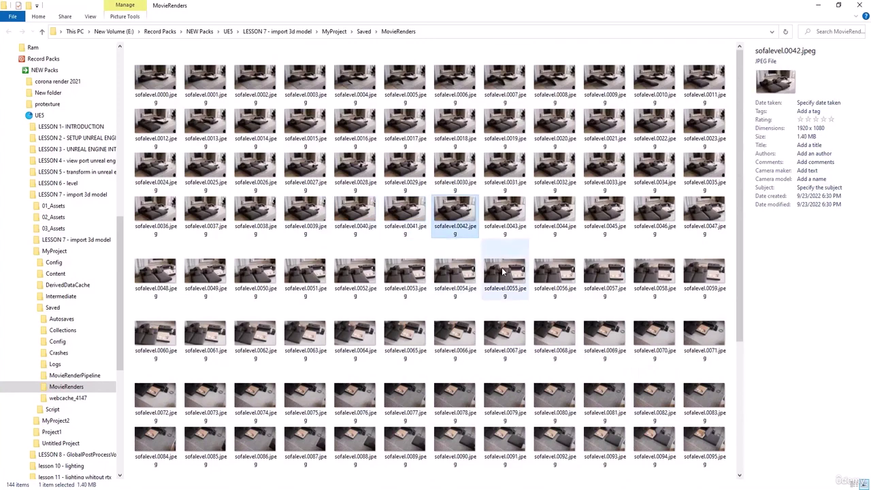
{"action": "left_click", "coordinate": [653, 272]}
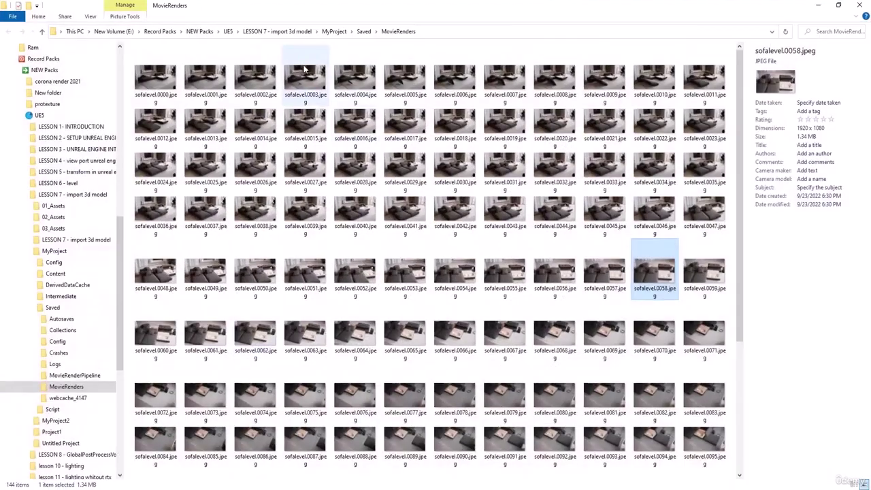
Step: Copy the MovieRenders folder path, switch to Photoshop, and browse to that folder for opening a file
{"action": "left_click", "coordinate": [422, 33]}
{"action": "key", "text": "ctrl+c"}
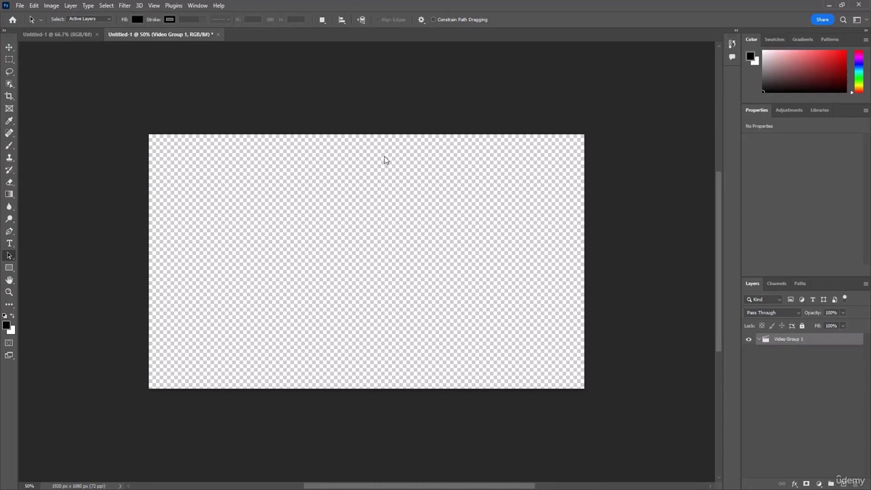
{"action": "key", "text": "ctrl+o"}
{"action": "left_click", "coordinate": [307, 63]}
{"action": "key", "text": "ctrl+v"}
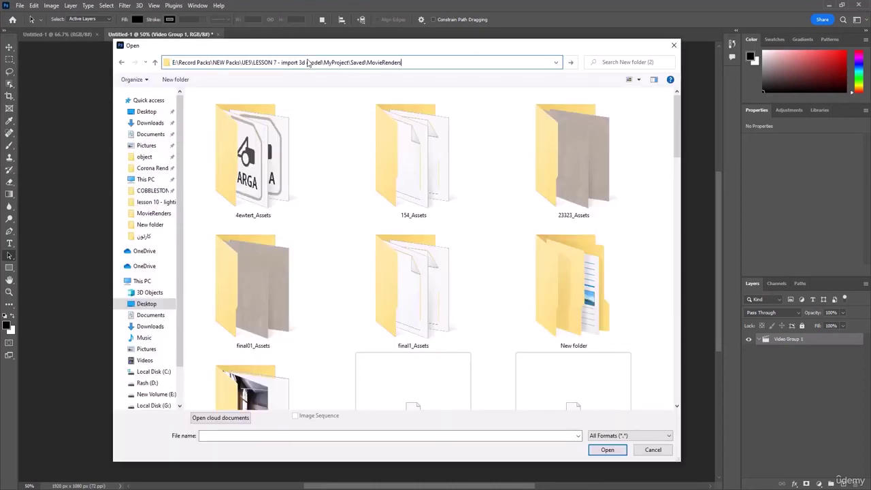
{"action": "key", "text": "Return"}
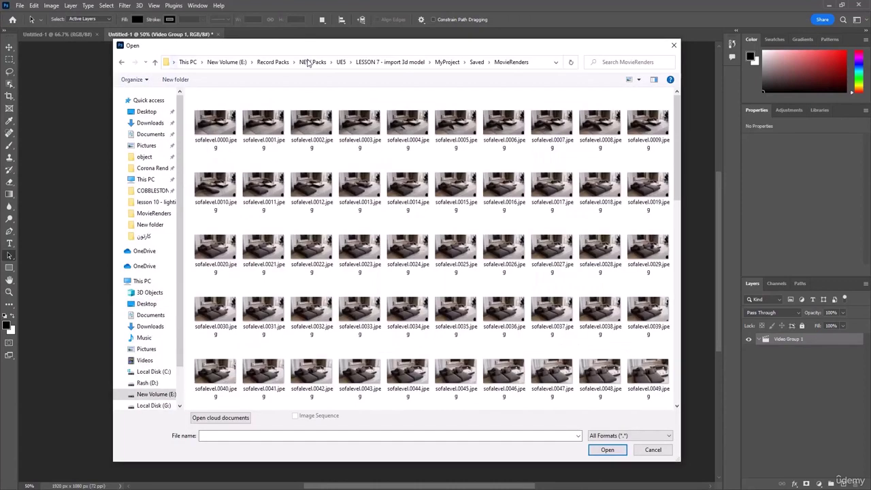
Step: Open the frames starting at sofalevel.0000.jpeg as an image sequence with a frame rate of 30 fps
{"action": "left_click", "coordinate": [211, 119]}
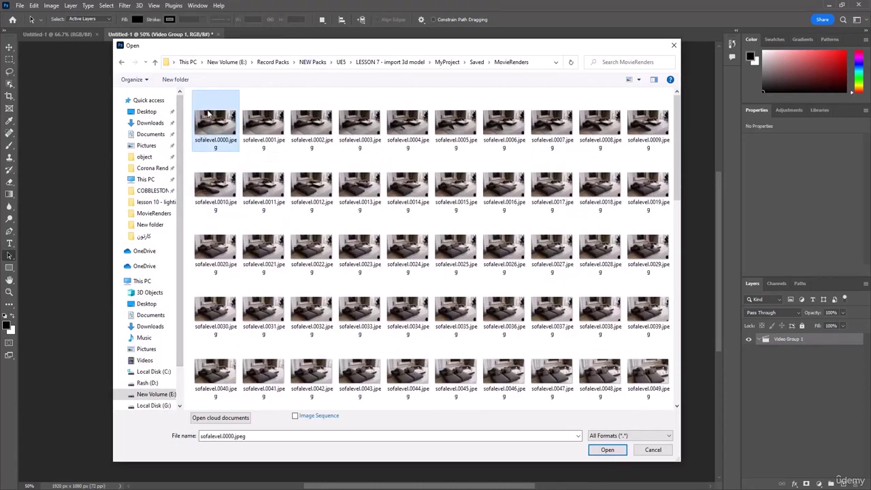
{"action": "left_click", "coordinate": [296, 418]}
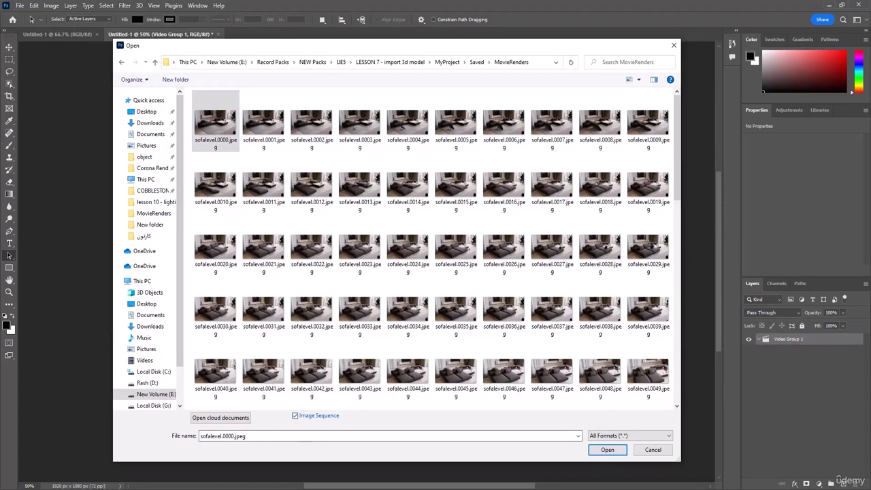
{"action": "right_click", "coordinate": [255, 489]}
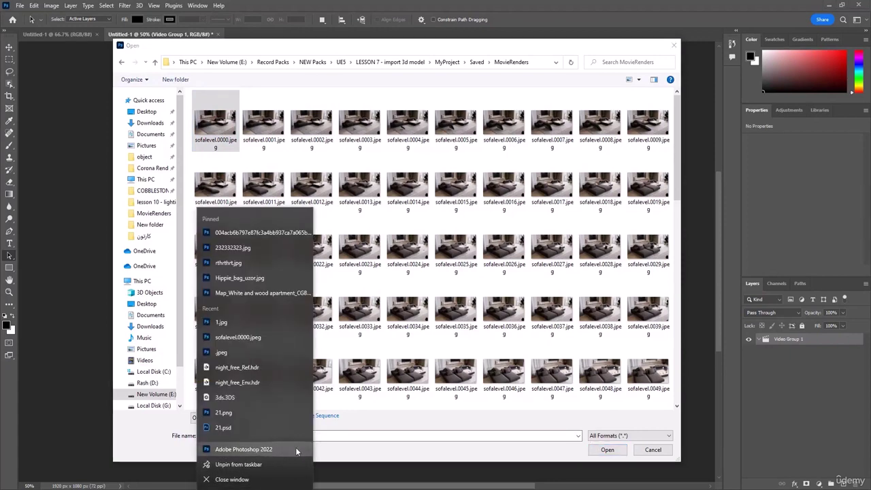
{"action": "left_click", "coordinate": [394, 429]}
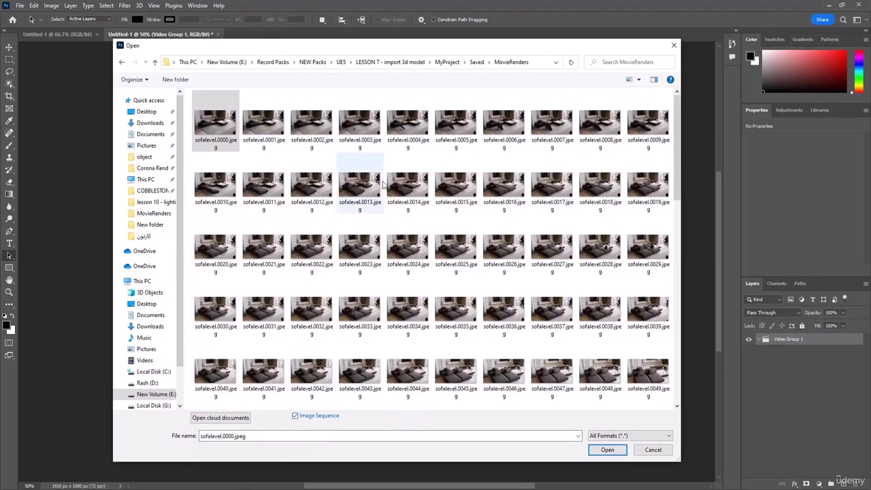
{"action": "left_click", "coordinate": [608, 450]}
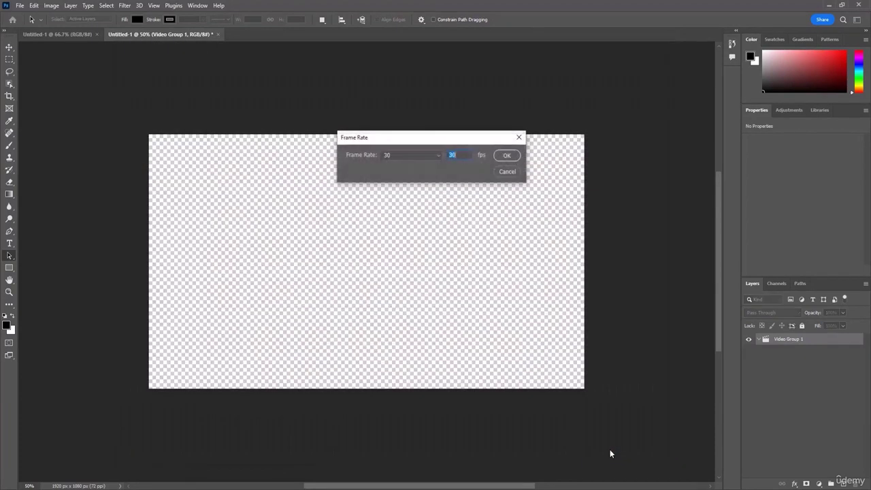
{"action": "left_click", "coordinate": [507, 155]}
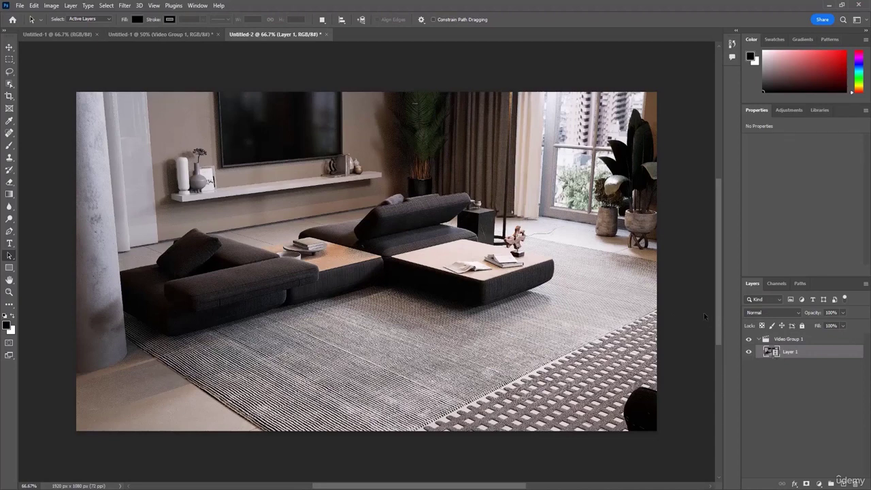
Step: Show the Timeline for the imported sequence and play the video through
{"action": "left_click", "coordinate": [198, 5]}
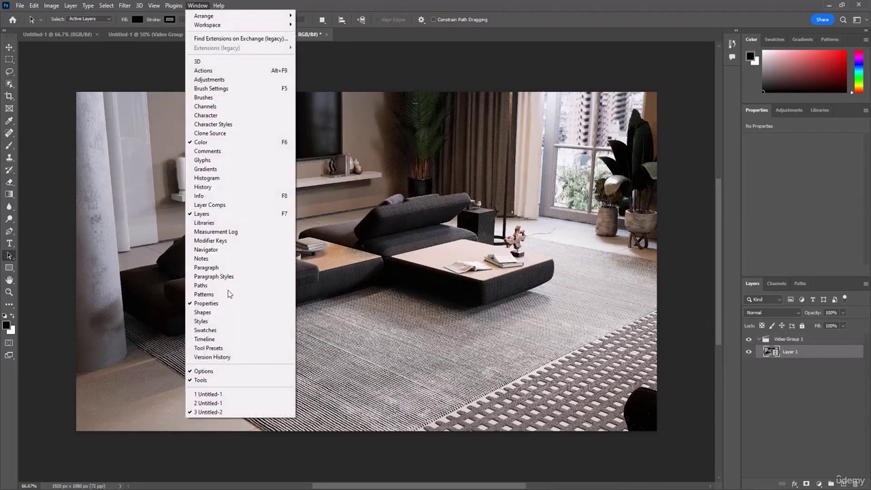
{"action": "left_click", "coordinate": [219, 341]}
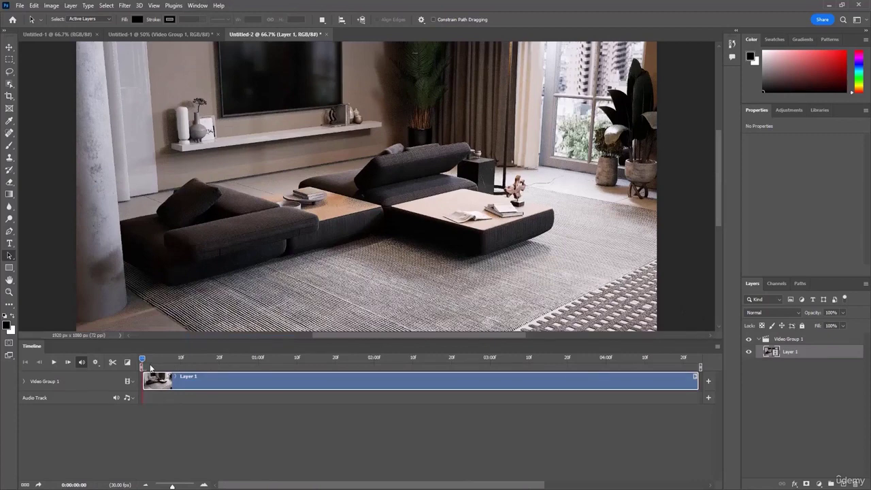
{"action": "key", "text": "space"}
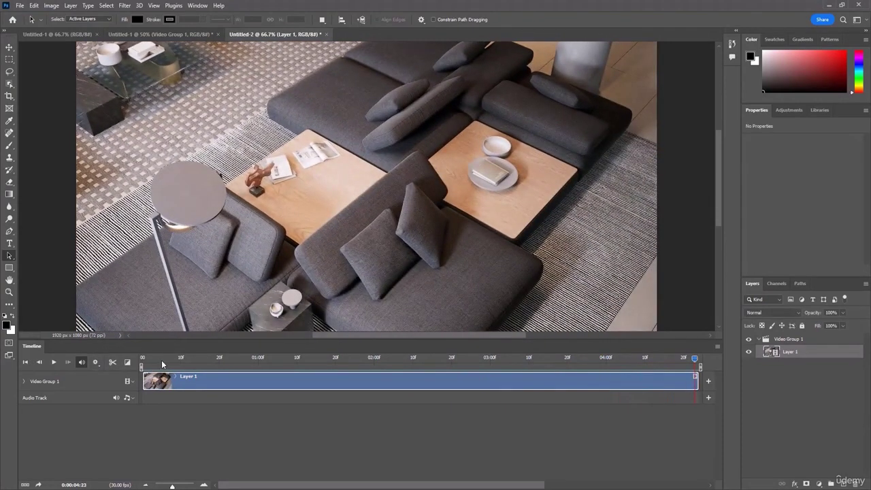
Step: Replay the sofa video from the start, stop it, and return the playhead to the first frame
{"action": "left_click_drag", "start_coordinate": [162, 360], "coordinate": [138, 359]}
{"action": "key", "text": "space"}
{"action": "key", "text": "space"}
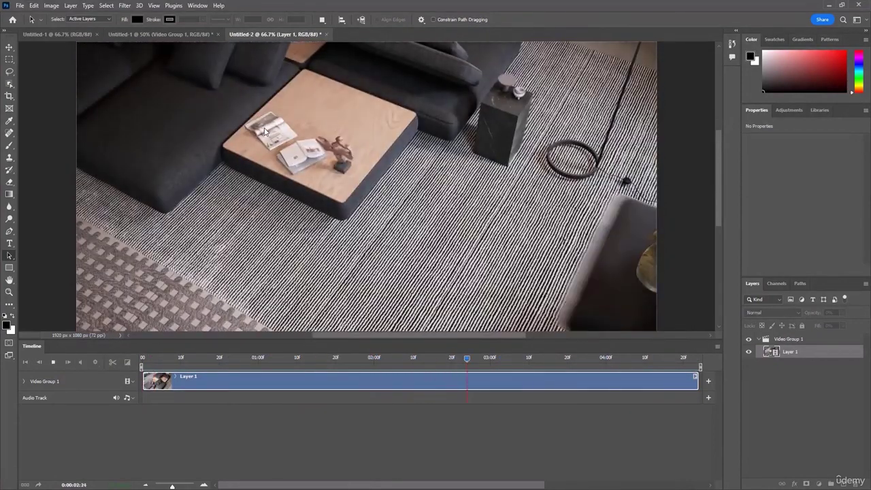
{"action": "key", "text": "space"}
{"action": "left_click_drag", "start_coordinate": [166, 360], "coordinate": [142, 365]}
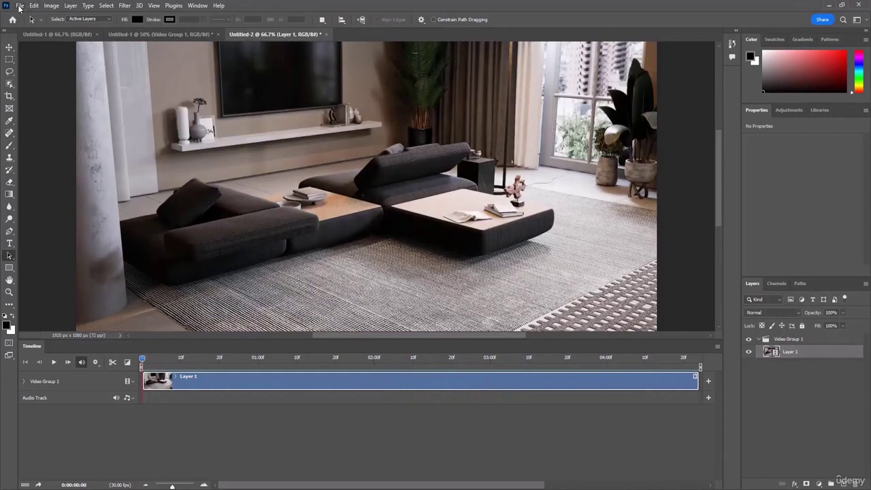
Step: Set up a video render export with the "lesson 17 - camera animation" folder inside UE5 as the output folder
{"action": "left_click", "coordinate": [20, 6]}
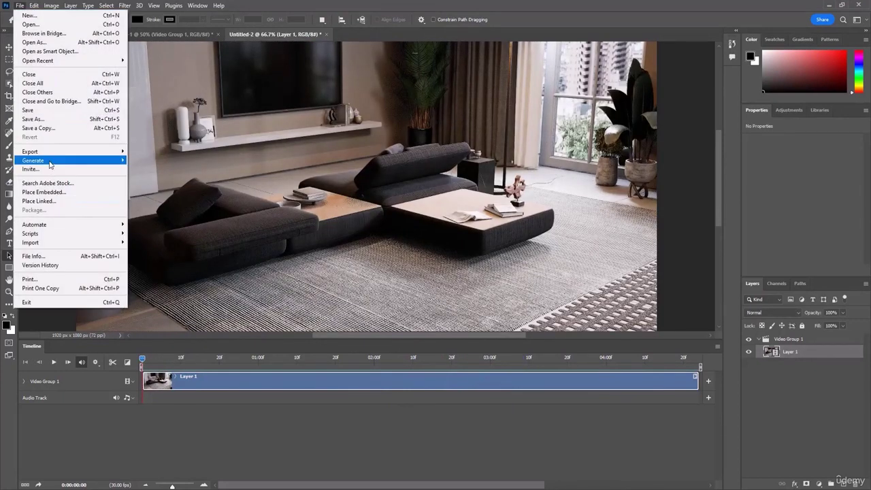
{"action": "mouse_move", "coordinate": [48, 152]}
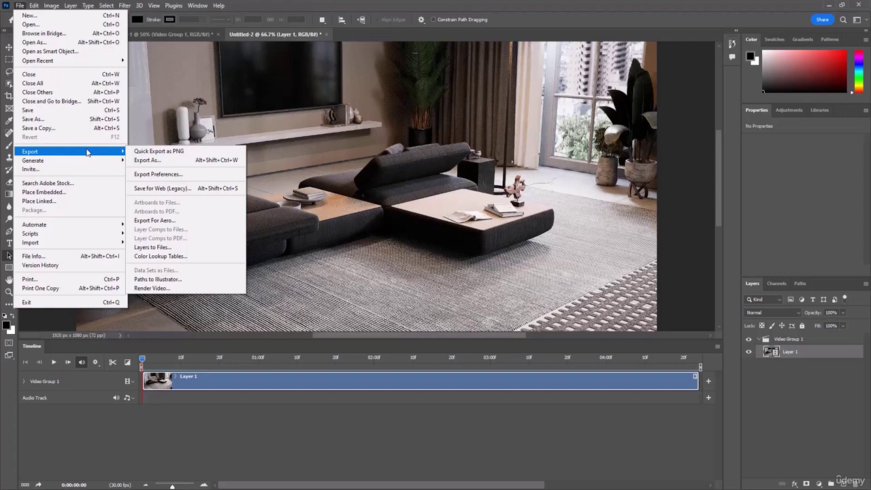
{"action": "left_click", "coordinate": [148, 291]}
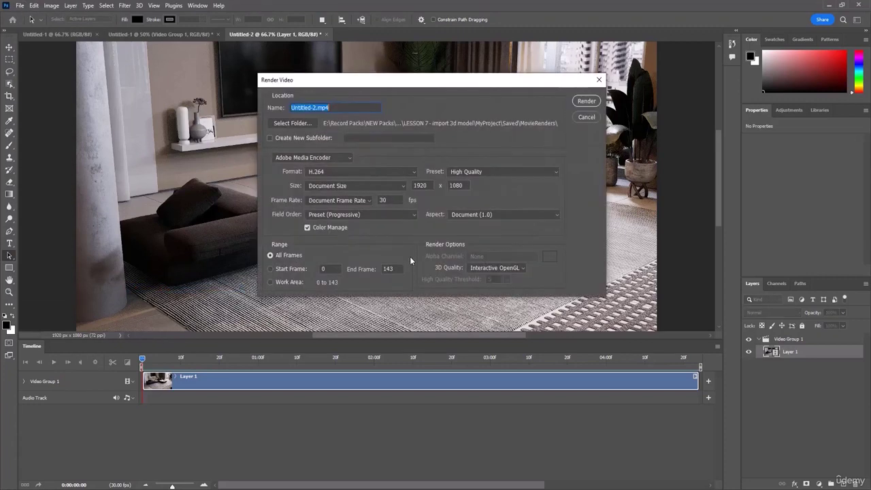
{"action": "left_click", "coordinate": [304, 123]}
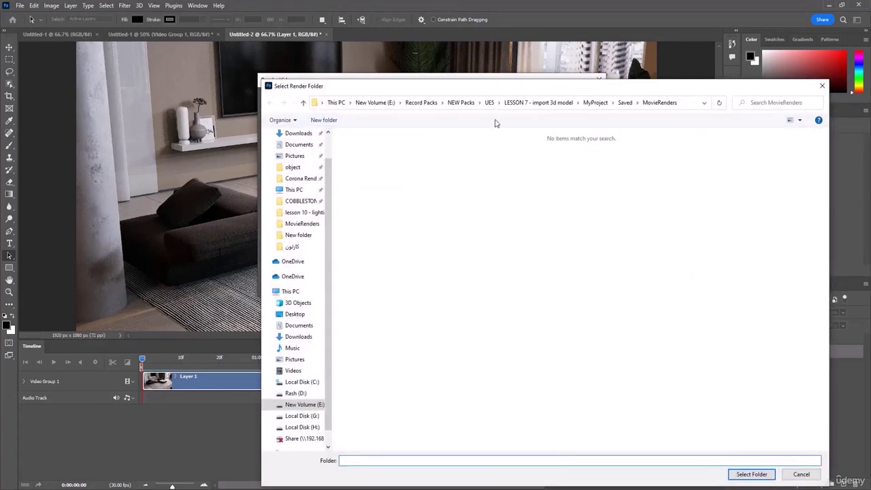
{"action": "left_click", "coordinate": [561, 103]}
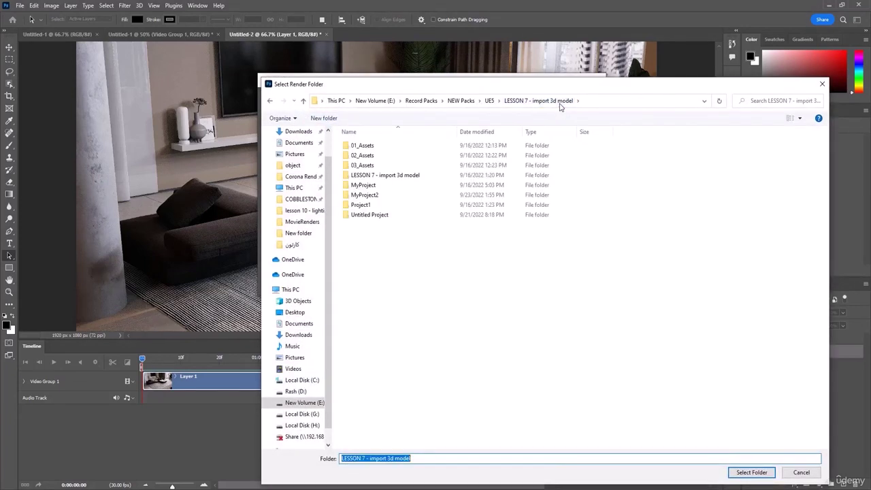
{"action": "left_click", "coordinate": [489, 100]}
{"action": "double_click", "coordinate": [381, 303]}
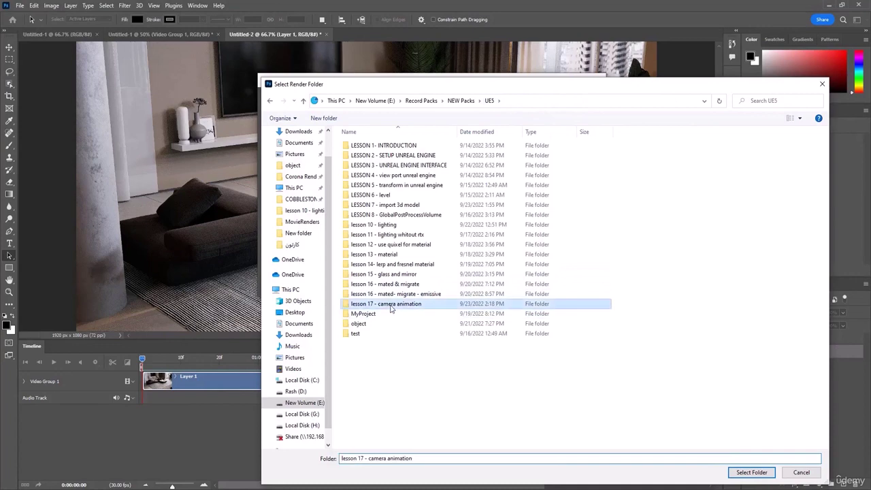
{"action": "left_click", "coordinate": [751, 471]}
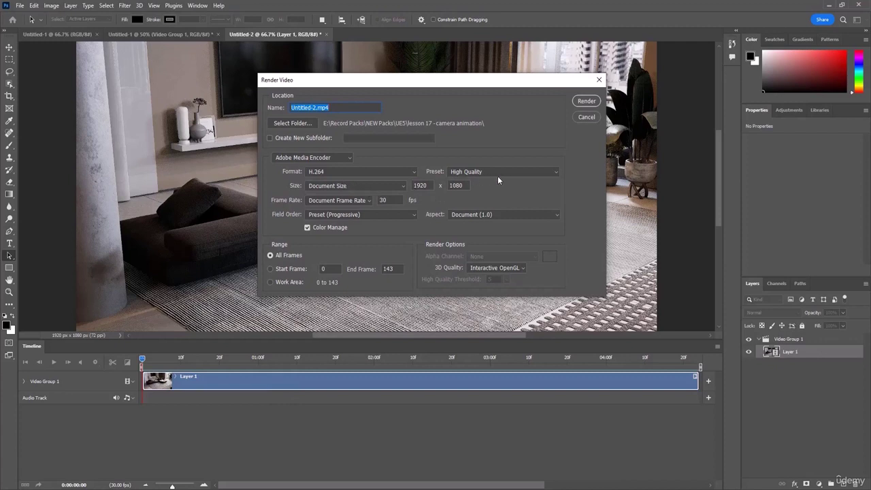
Step: Choose the H.264 format and render the video
{"action": "left_click", "coordinate": [329, 171]}
{"action": "left_click", "coordinate": [331, 175]}
{"action": "left_click", "coordinate": [586, 101]}
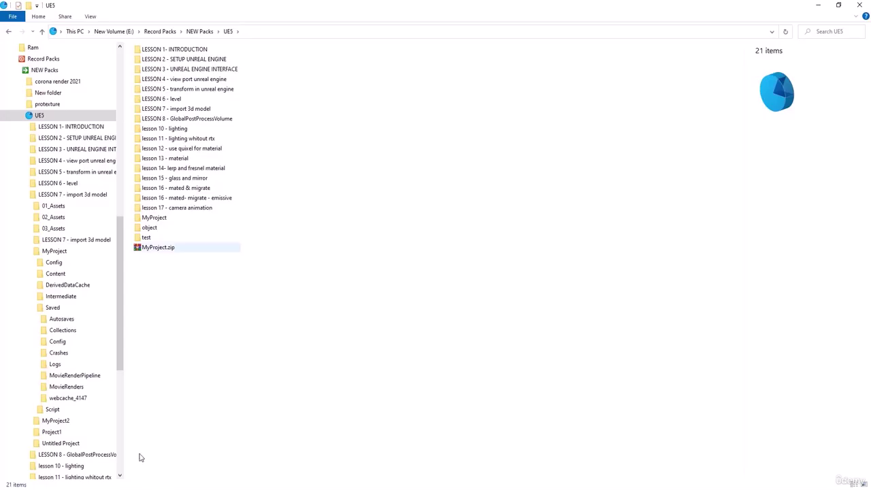
Step: In File Explorer, open the "lesson 17 - camera animation" folder, play Untitled-2.mp4 in PotPlayer, and close the player
{"action": "double_click", "coordinate": [183, 208]}
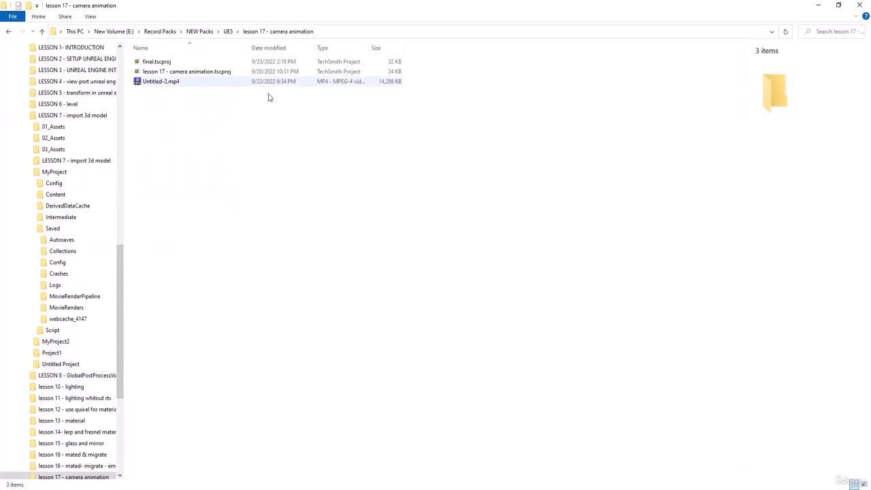
{"action": "left_click", "coordinate": [157, 82]}
{"action": "right_click", "coordinate": [153, 83]}
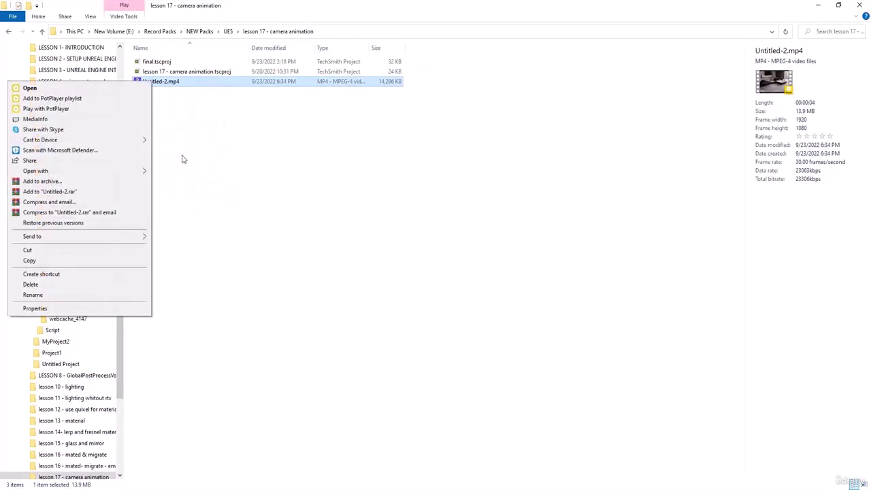
{"action": "left_click", "coordinate": [101, 100]}
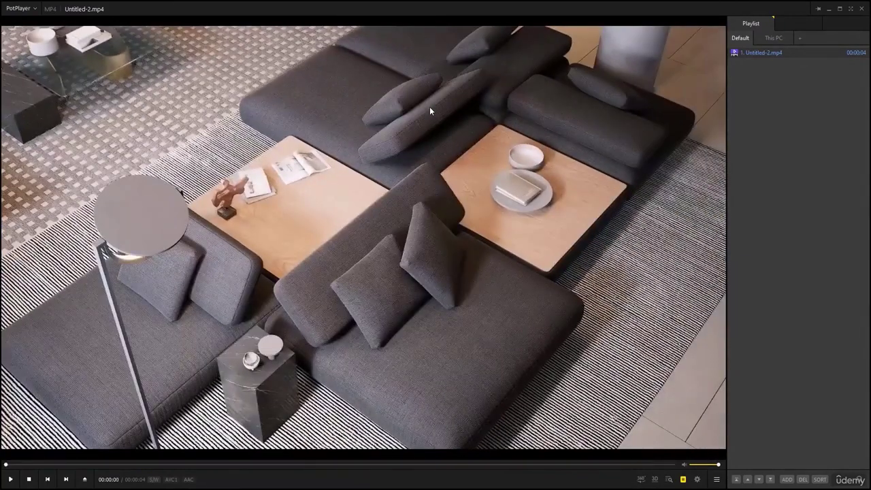
{"action": "key", "text": "space"}
{"action": "left_click", "coordinate": [862, 9]}
Step: In Unreal Editor, check the sofalevel job's render settings, close the Movie Render Queue, and scrub the sequence to about 2.98 seconds
{"action": "mouse_move", "coordinate": [229, 485]}
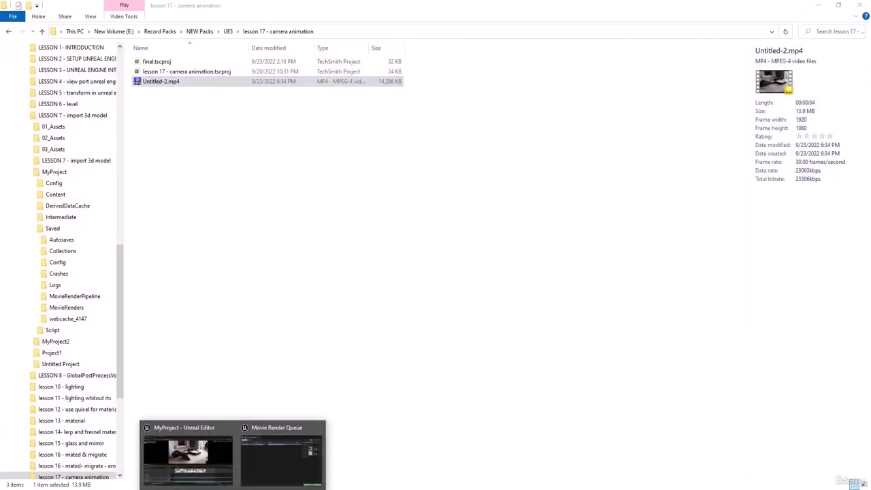
{"action": "left_click", "coordinate": [279, 458]}
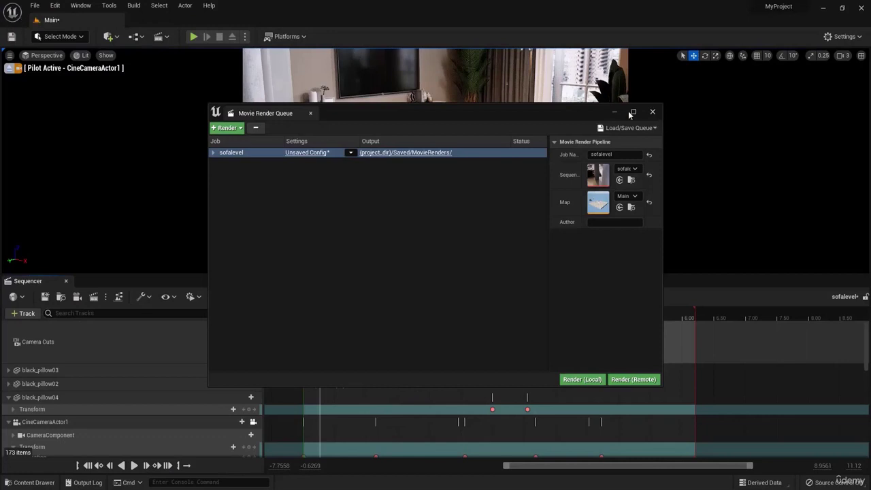
{"action": "left_click", "coordinate": [308, 152]}
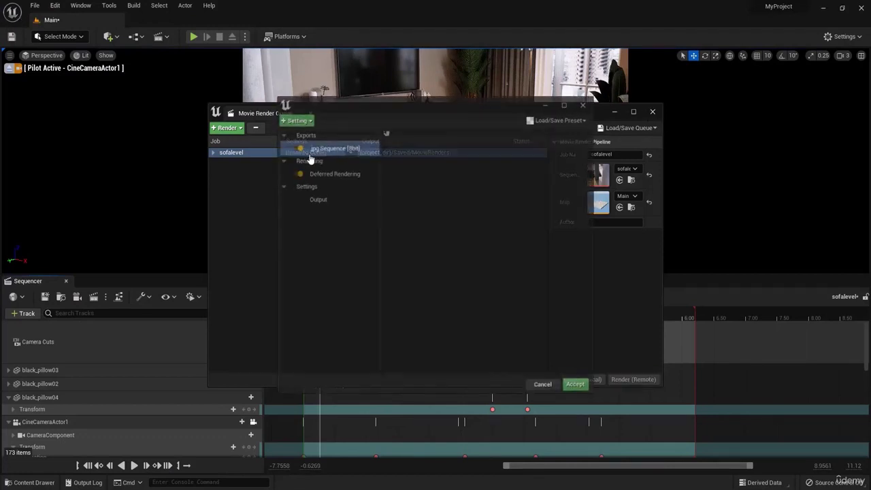
{"action": "left_click", "coordinate": [583, 104]}
{"action": "left_click", "coordinate": [652, 111]}
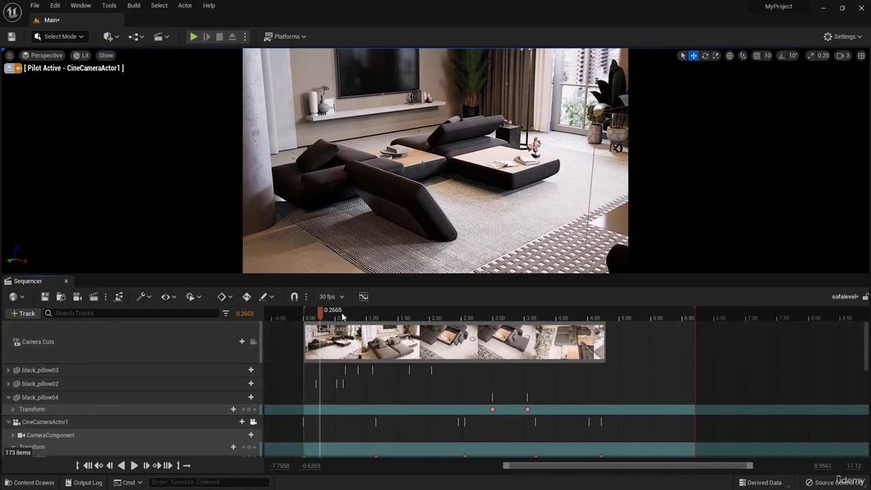
{"action": "left_click_drag", "start_coordinate": [386, 320], "coordinate": [493, 313]}
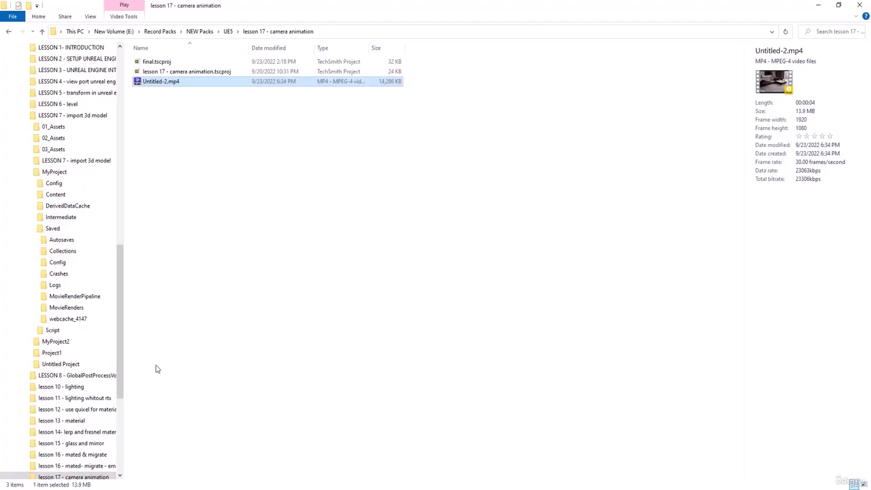
Step: Play Untitled-2.mp4 again from File Explorer, and close PotPlayer
{"action": "double_click", "coordinate": [156, 81]}
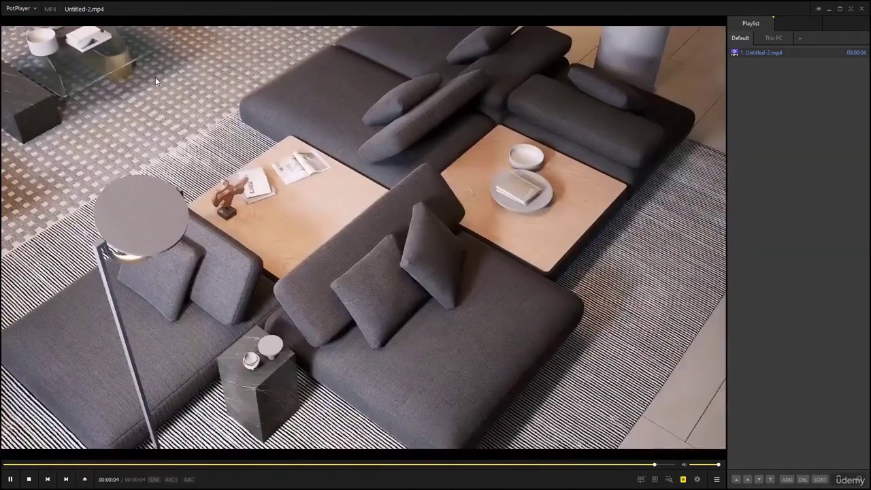
{"action": "left_click", "coordinate": [17, 481]}
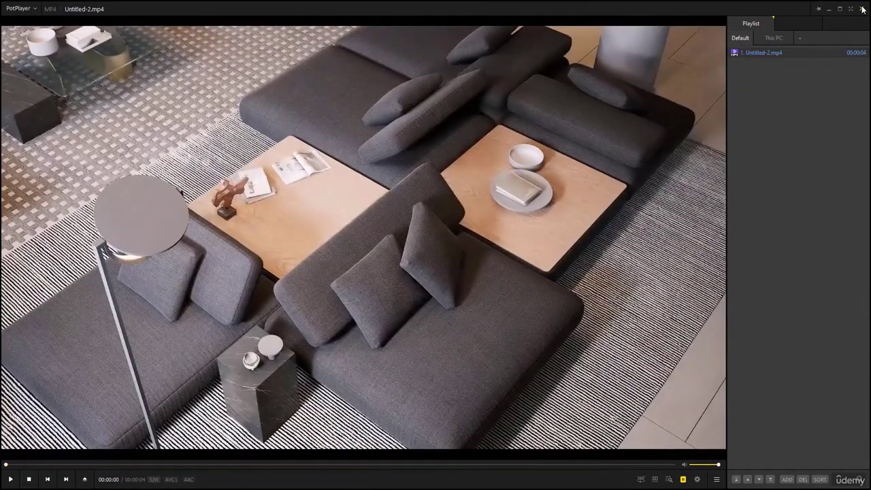
{"action": "left_click", "coordinate": [862, 9]}
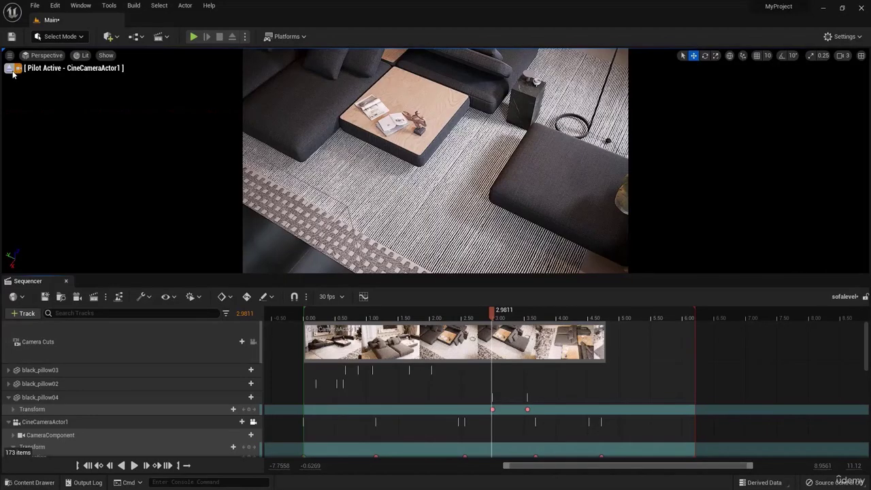
Step: Back in Unreal Editor, stop piloting CineCameraActor1 and close the Sequencer to free the viewport
{"action": "left_click", "coordinate": [9, 68]}
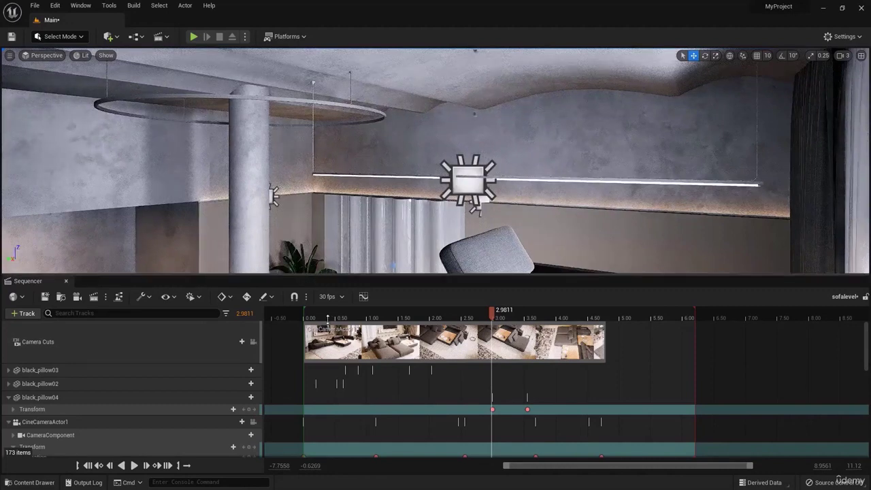
{"action": "left_click_drag", "start_coordinate": [329, 275], "coordinate": [333, 430]}
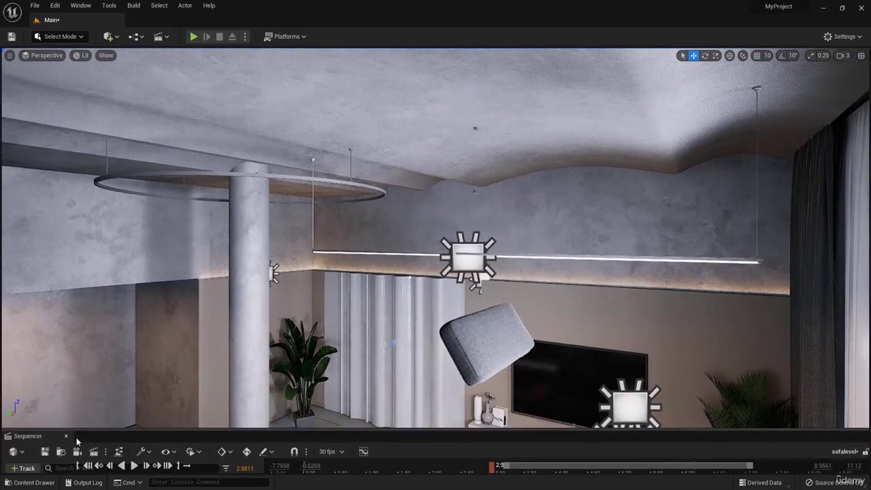
{"action": "left_click", "coordinate": [66, 435]}
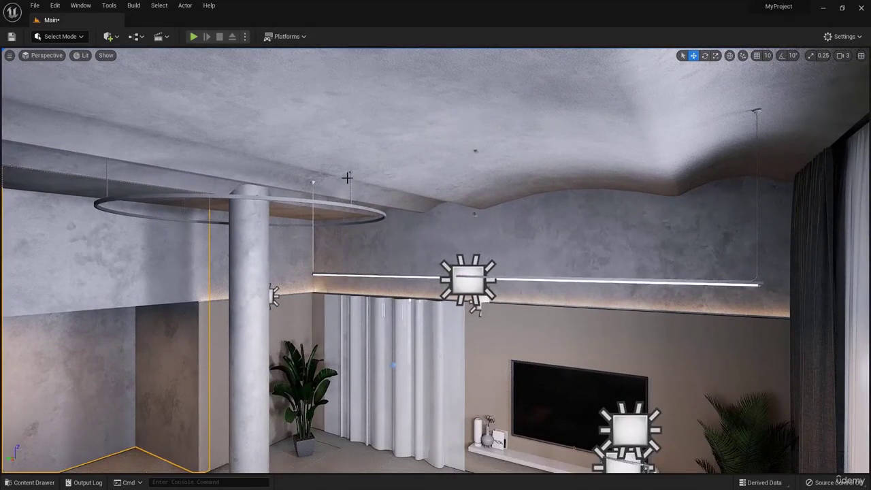
Step: Inspect the living room and kitchen in game view, including a close-up of the cushion on the single sofa
{"action": "right_click_drag", "start_coordinate": [436, 245], "coordinate": [313, 349]}
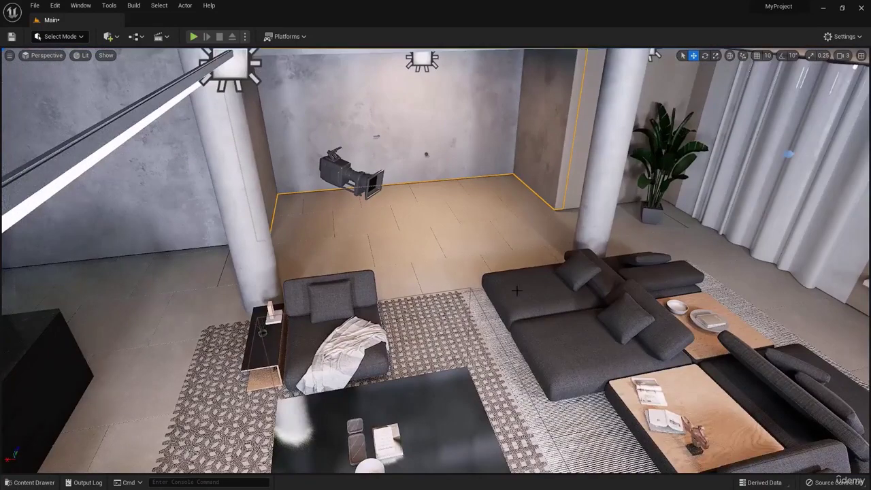
{"action": "key", "text": "g"}
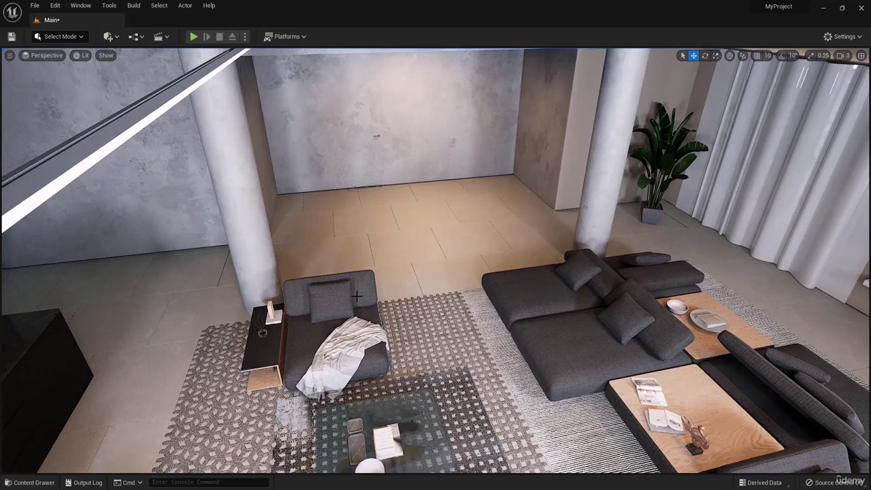
{"action": "left_click", "coordinate": [318, 294]}
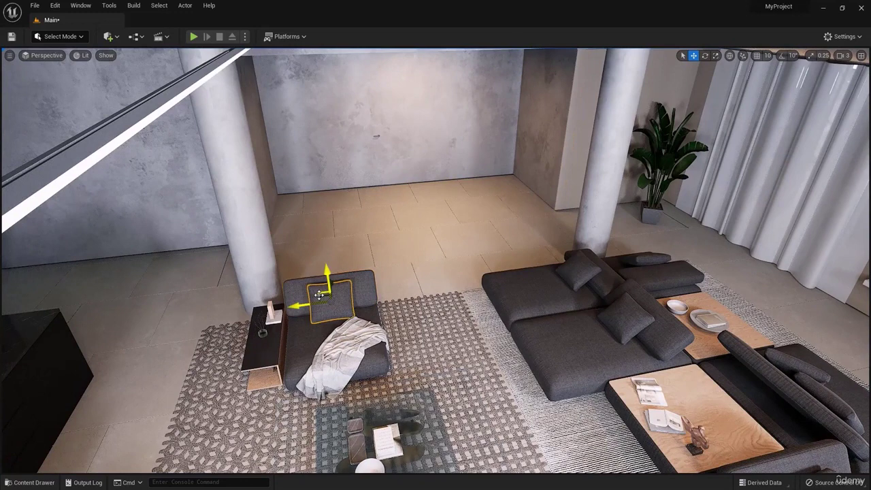
{"action": "key", "text": "g"}
{"action": "key", "text": "f"}
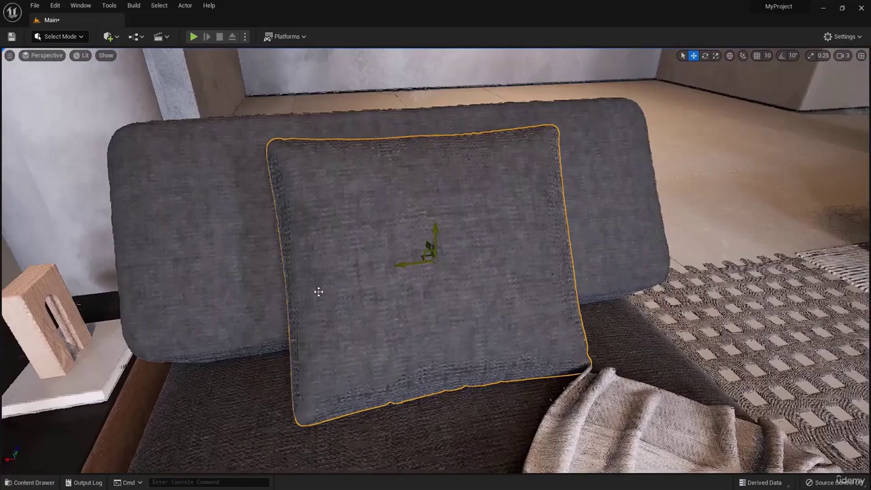
{"action": "key", "text": "g"}
{"action": "right_click_drag", "start_coordinate": [389, 299], "coordinate": [653, 293]}
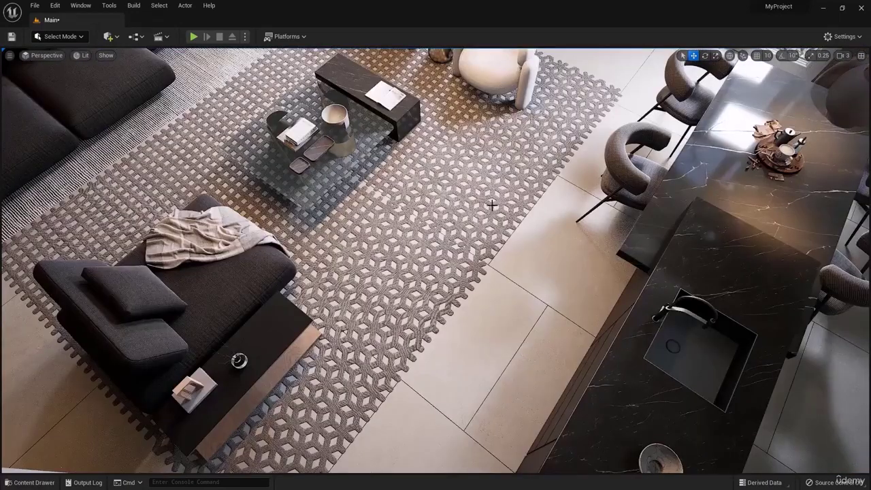
{"action": "right_click_drag", "start_coordinate": [492, 205], "coordinate": [408, 137]}
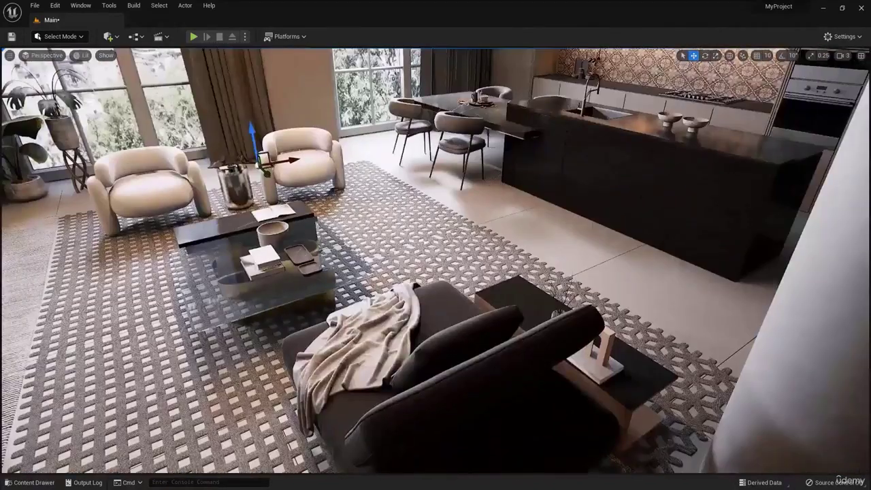
{"action": "right_click_drag", "start_coordinate": [435, 259], "coordinate": [473, 217]}
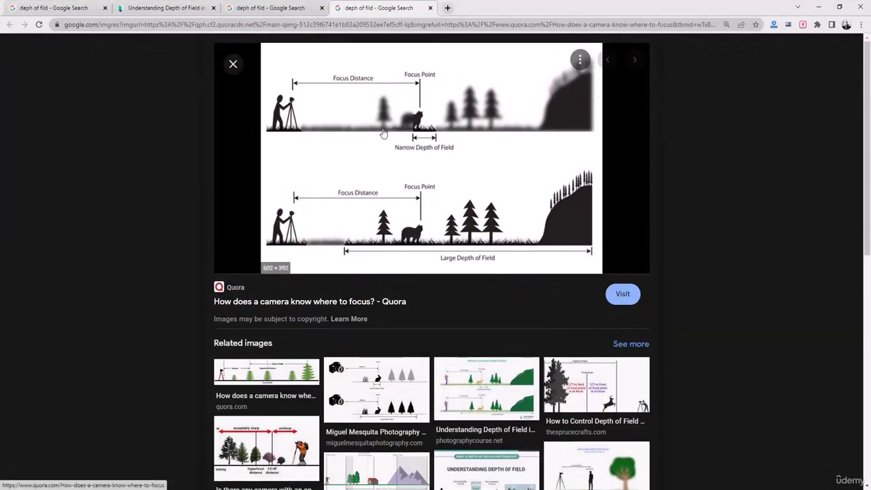
Step: Switch to the browser's depth of field diagram and mark the focus distance and focus point with red arrows
{"action": "mouse_move", "coordinate": [329, 93]}
{"action": "left_mouse_down"}
{"action": "mouse_move", "coordinate": [435, 93]}
{"action": "mouse_move", "coordinate": [430, 114]}
{"action": "left_mouse_up"}
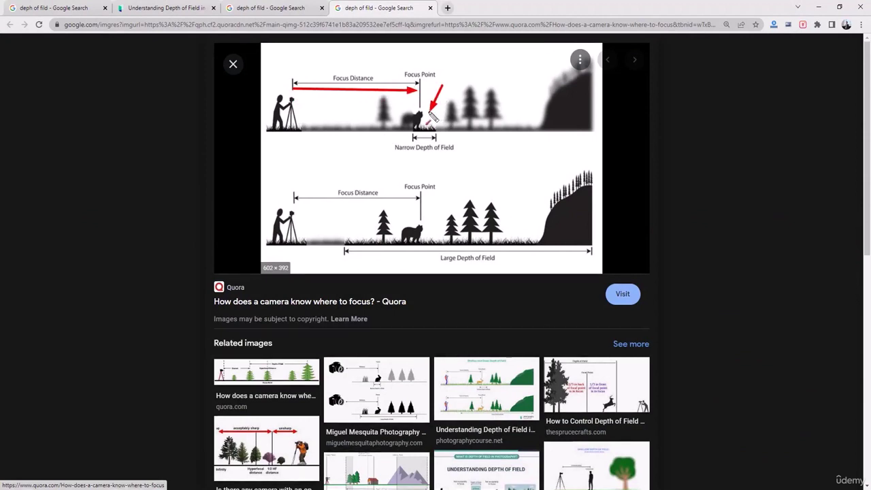
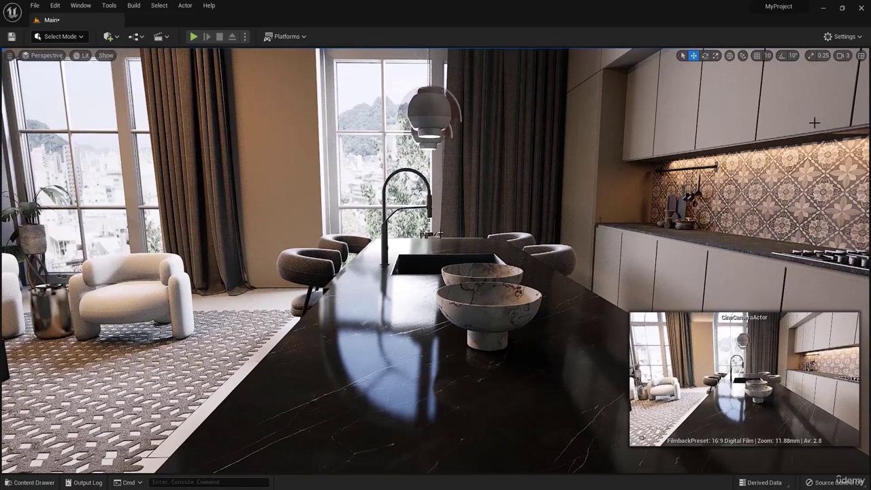
Step: Show the details of the CineCameraActor in Unreal Editor and reduce its filmback sensor width to about 6.73 mm
{"action": "left_click", "coordinate": [80, 6]}
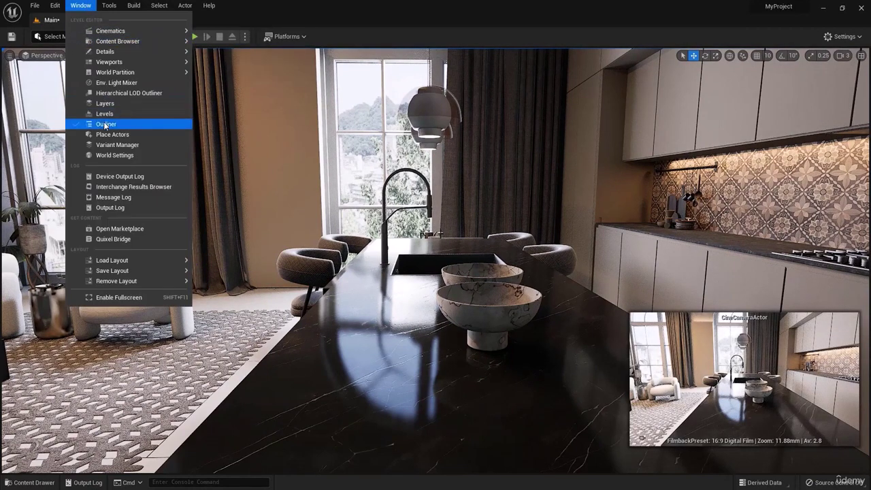
{"action": "mouse_move", "coordinate": [101, 55]}
{"action": "left_click", "coordinate": [231, 55]}
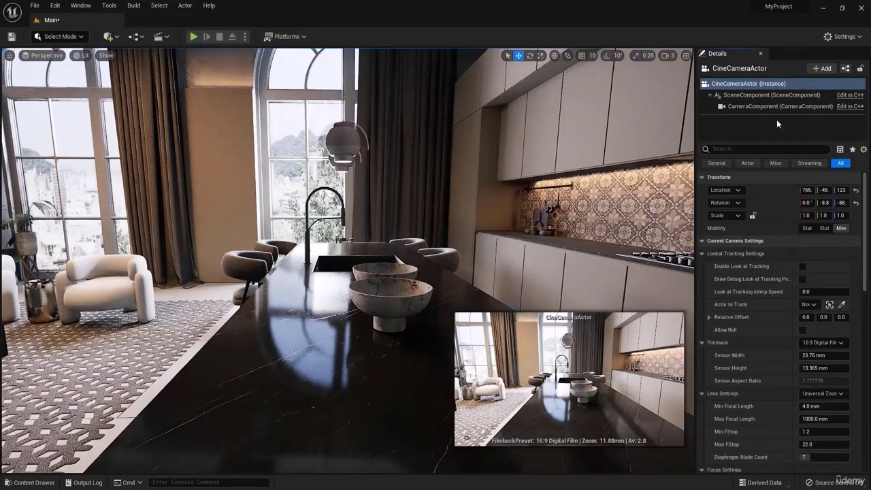
{"action": "scroll", "coordinate": [762, 326], "scroll_direction": "down", "scroll_amount": 1}
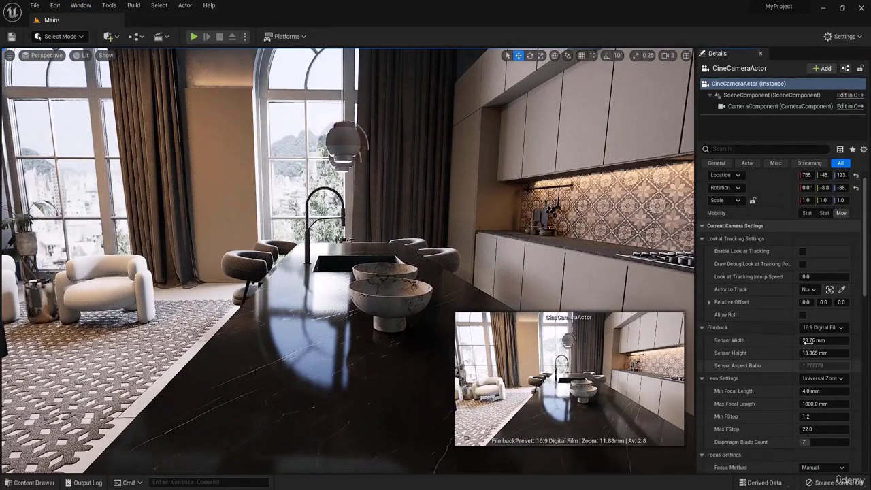
{"action": "left_click_drag", "start_coordinate": [823, 341], "coordinate": [775, 340]}
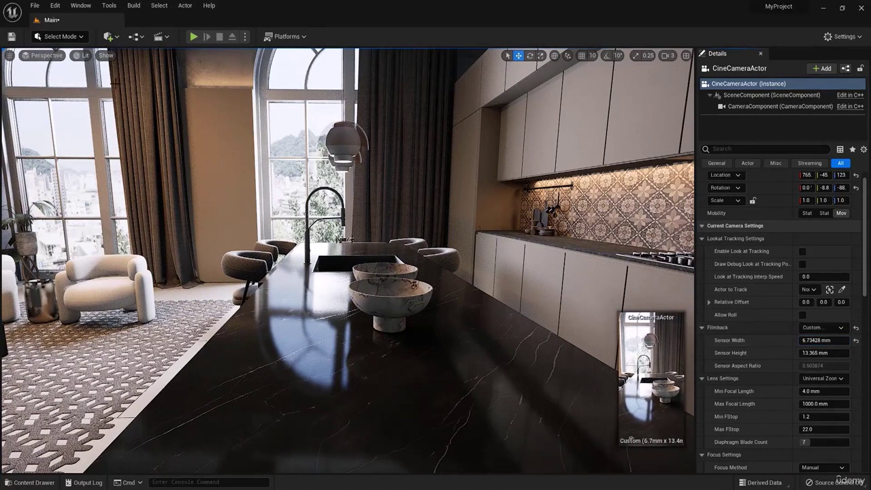
Step: Pilot the CineCameraActor to aim it past the island sink toward the kitchen cabinets, and stop piloting it
{"action": "left_click", "coordinate": [46, 55]}
{"action": "left_click", "coordinate": [68, 173]}
{"action": "right_click_drag", "start_coordinate": [347, 261], "coordinate": [371, 233]}
{"action": "key", "text": "a"}
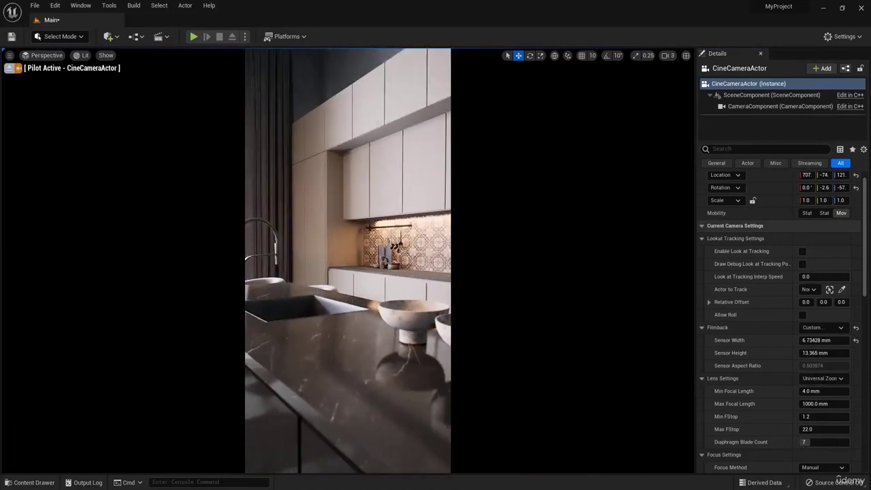
{"action": "left_click", "coordinate": [10, 68]}
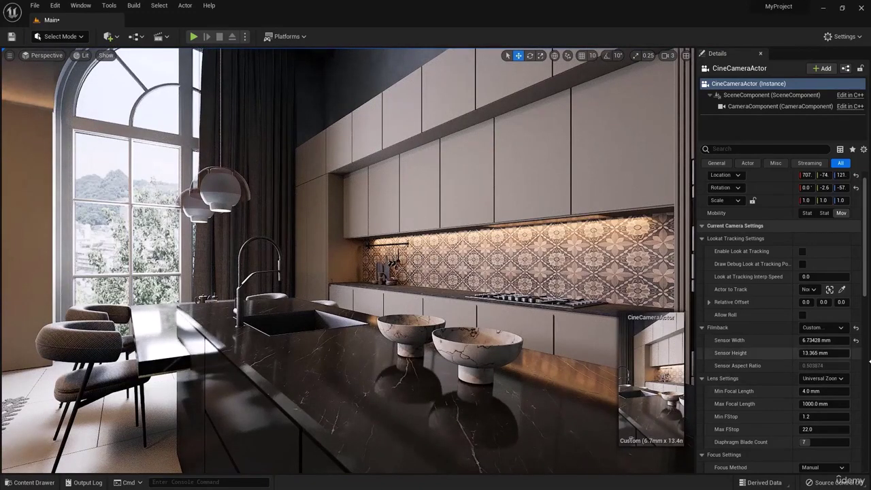
Step: View the CineCameraActor from outside with game view off and set its filmback preset to 16:9 Film
{"action": "key", "text": "s"}
{"action": "right_click_drag", "start_coordinate": [235, 229], "coordinate": [299, 245]}
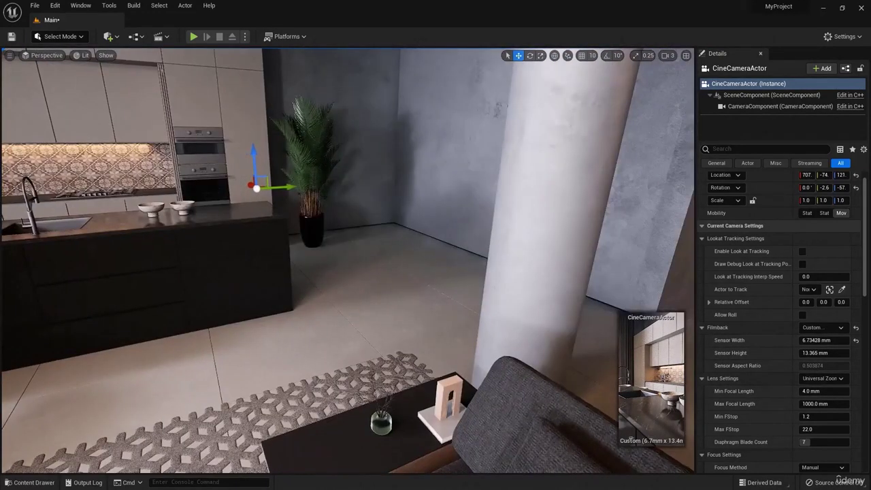
{"action": "key", "text": "g"}
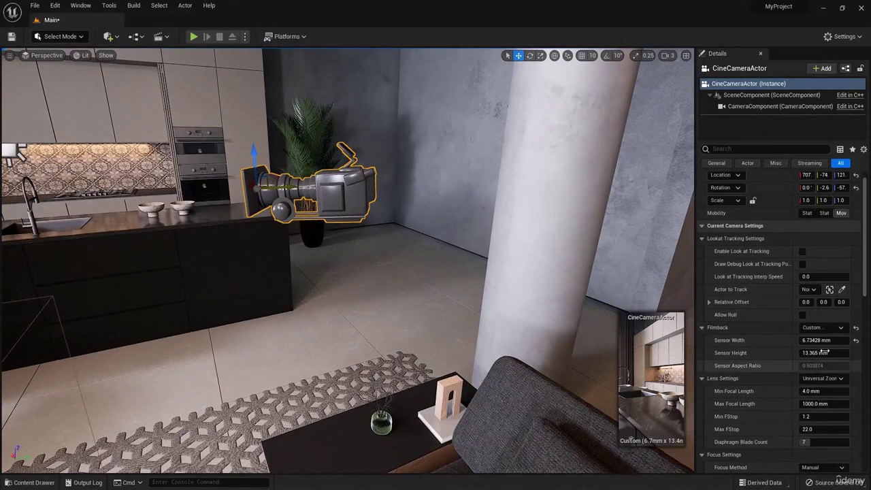
{"action": "left_click", "coordinate": [821, 328]}
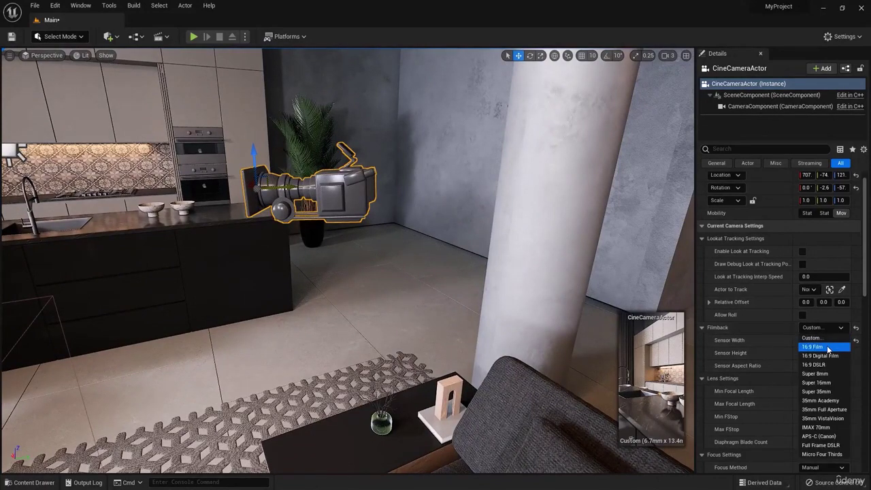
{"action": "left_click", "coordinate": [828, 348]}
Step: Pilot the CineCameraActor to frame the kitchen faucet and sink up close, with the camera speed reduced to 1
{"action": "right_click_drag", "start_coordinate": [408, 272], "coordinate": [286, 277]}
{"action": "key", "text": "w"}
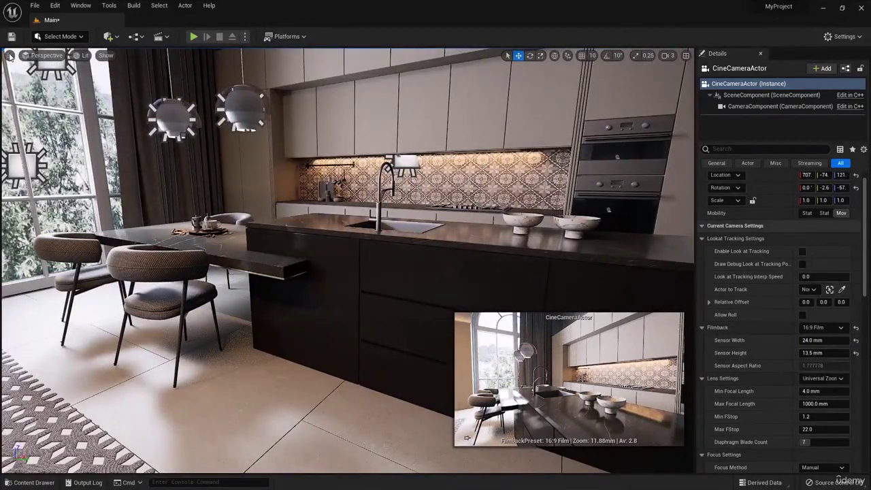
{"action": "left_click", "coordinate": [9, 57]}
{"action": "left_click", "coordinate": [43, 58]}
{"action": "left_click", "coordinate": [43, 59]}
{"action": "left_click", "coordinate": [71, 170]}
{"action": "right_click_drag", "start_coordinate": [272, 272], "coordinate": [148, 273]}
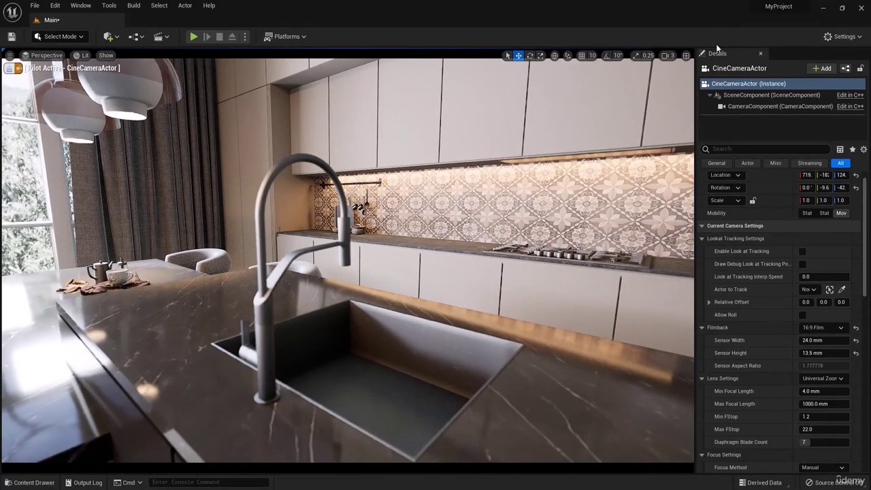
{"action": "left_click", "coordinate": [668, 55]}
{"action": "right_click_drag", "start_coordinate": [439, 199], "coordinate": [439, 203]}
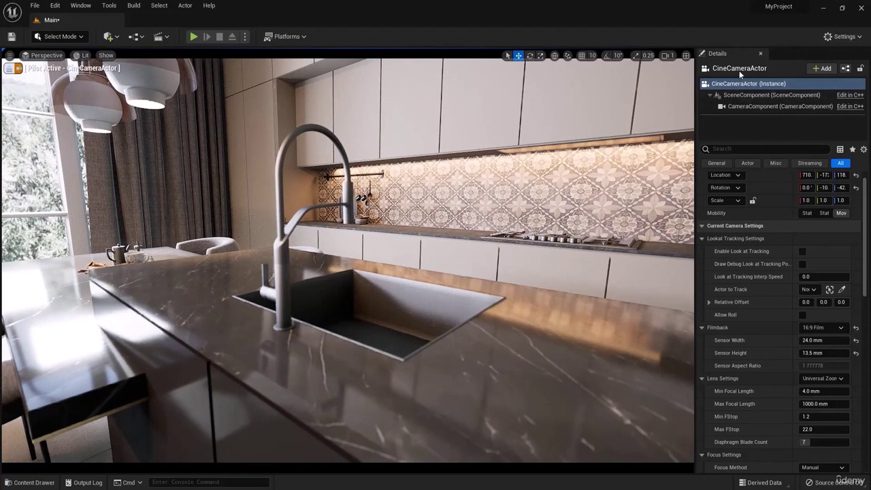
Step: Show the Outliner, filter it by "camera", compare the two cine cameras, and select CineCameraActor
{"action": "left_click", "coordinate": [79, 9]}
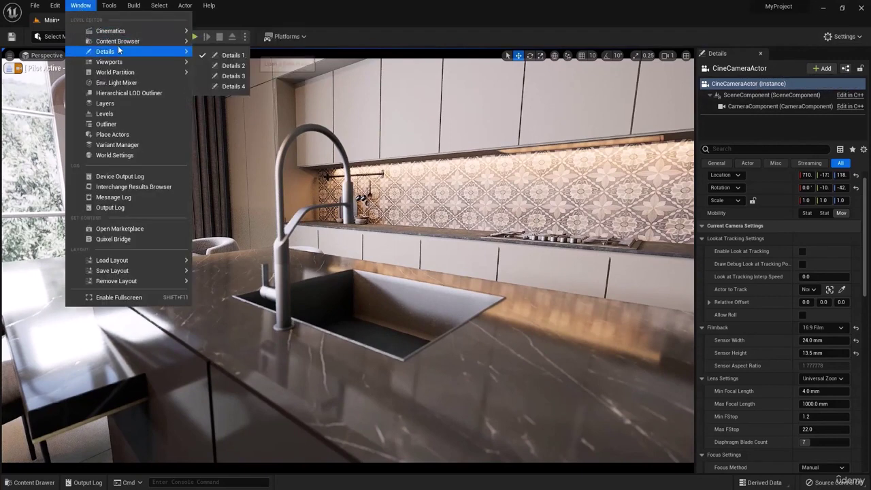
{"action": "mouse_move", "coordinate": [119, 115]}
{"action": "left_click", "coordinate": [218, 117]}
{"action": "left_click", "coordinate": [745, 70]}
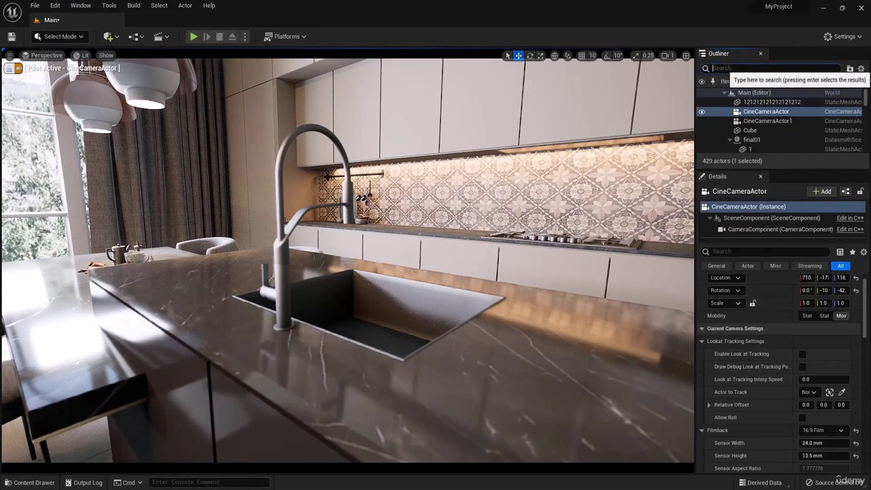
{"action": "type", "text": "حخ"}
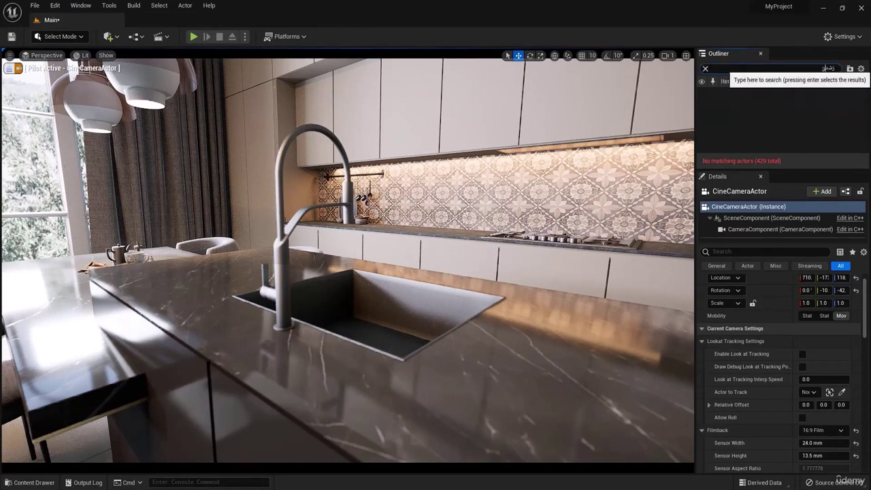
{"action": "type", "text": "mera"}
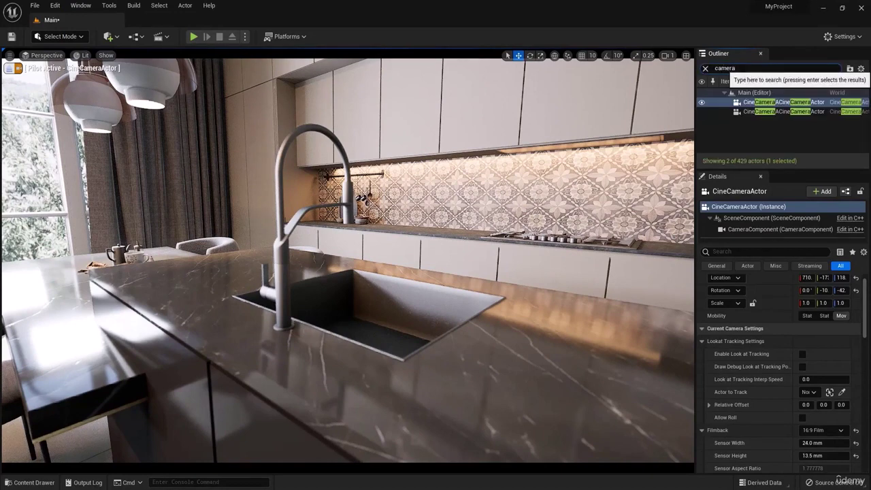
{"action": "left_click", "coordinate": [788, 111]}
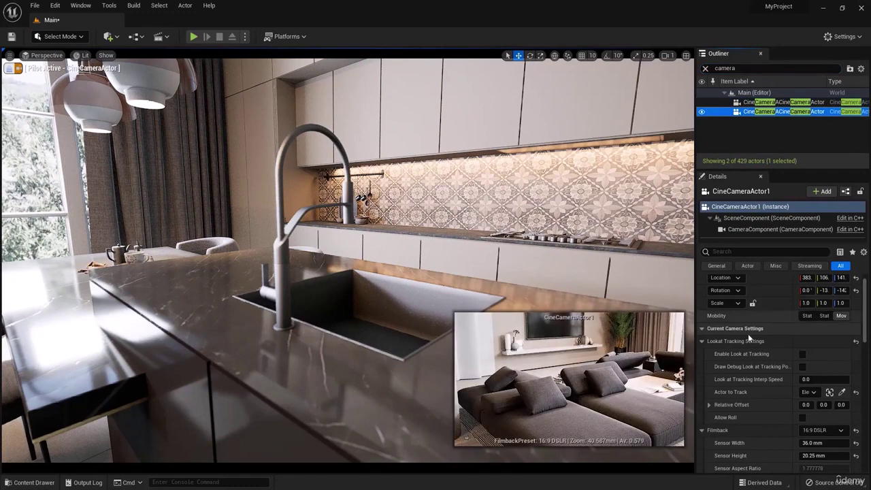
{"action": "left_click", "coordinate": [767, 104]}
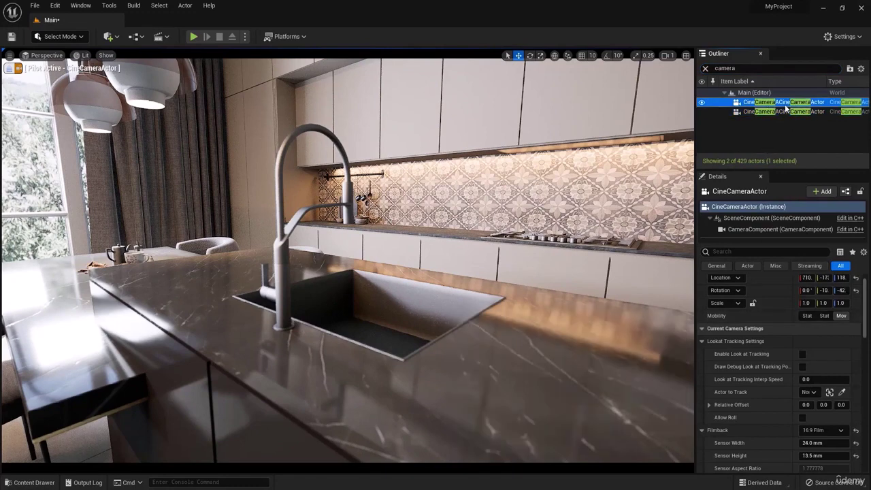
Step: Try the Disable focus method on the CineCameraActor and return the method to Manual
{"action": "scroll", "coordinate": [722, 340], "scroll_direction": "down", "scroll_amount": 3}
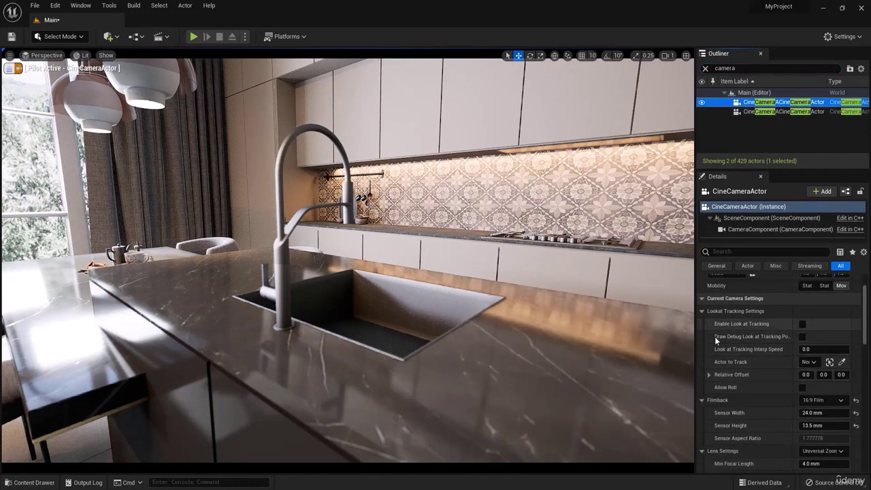
{"action": "scroll", "coordinate": [729, 361], "scroll_direction": "down", "scroll_amount": 5}
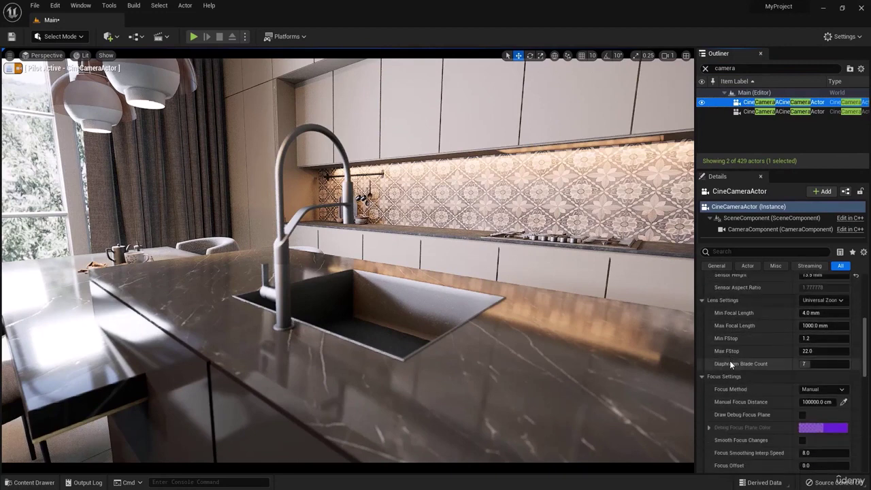
{"action": "left_click", "coordinate": [813, 358]}
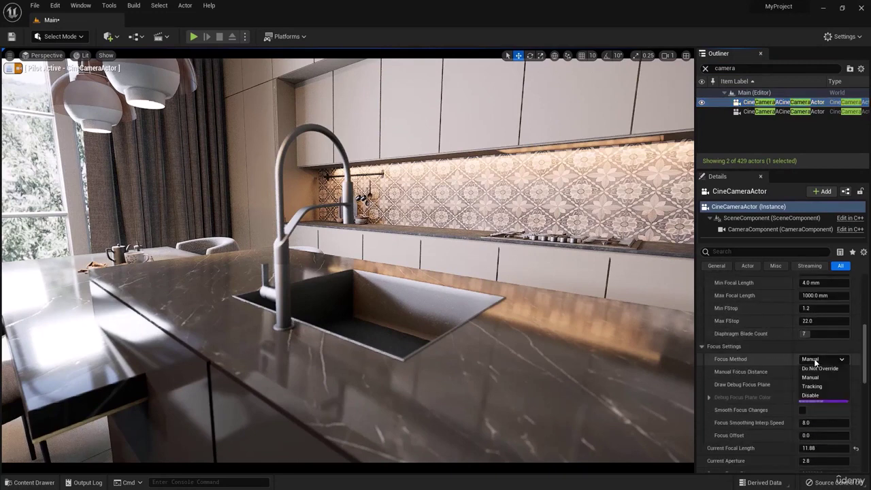
{"action": "left_click", "coordinate": [820, 396]}
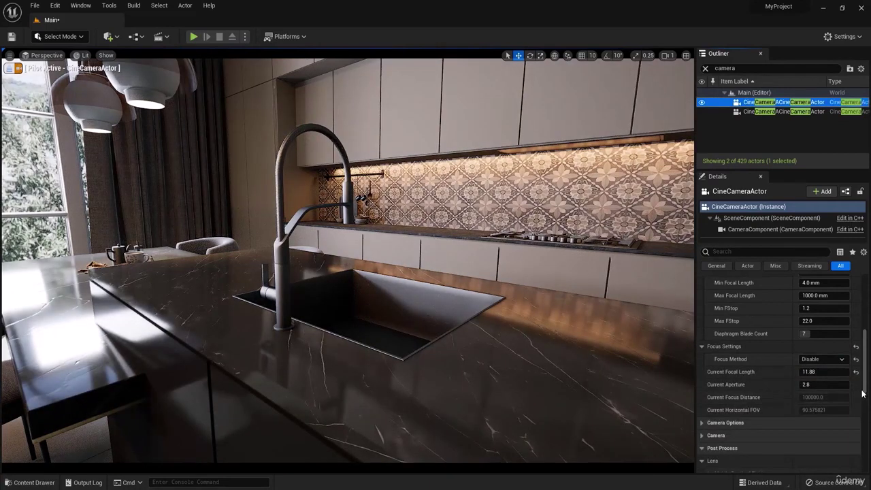
{"action": "left_click", "coordinate": [821, 359]}
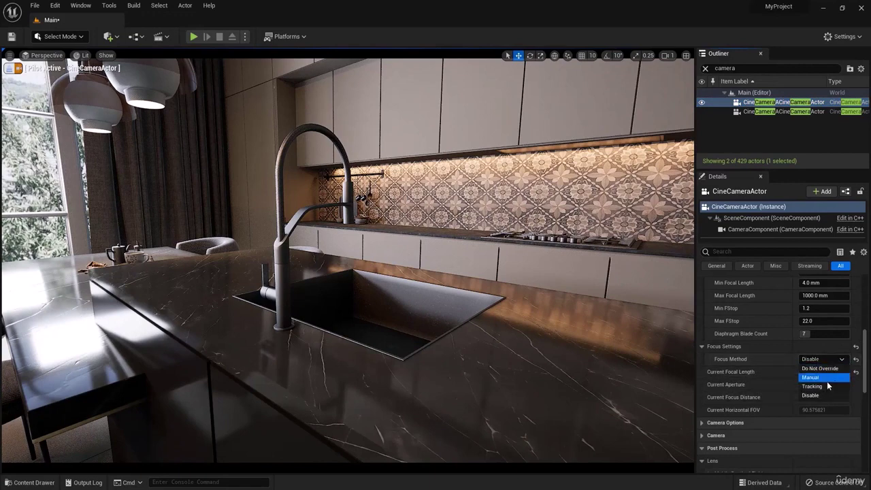
{"action": "left_click", "coordinate": [823, 379]}
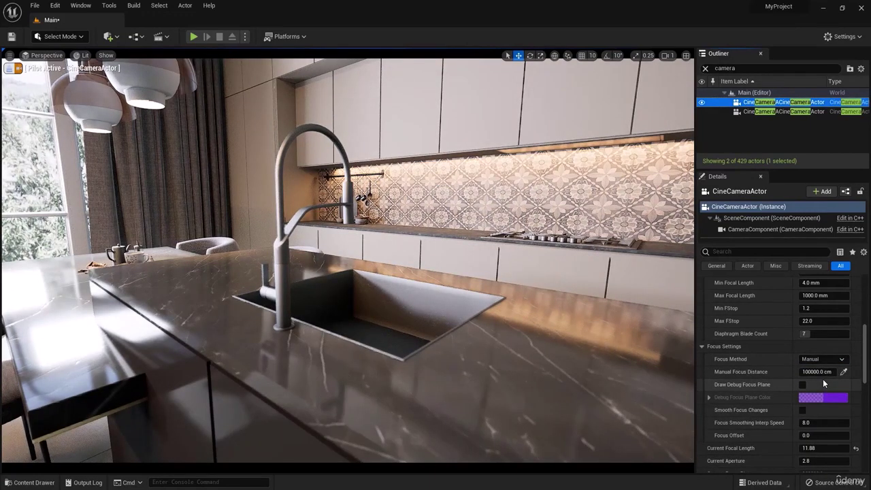
Step: Sample the manual focus distance on the faucet, move the camera closer, and sample the faucet again
{"action": "left_click", "coordinate": [843, 372]}
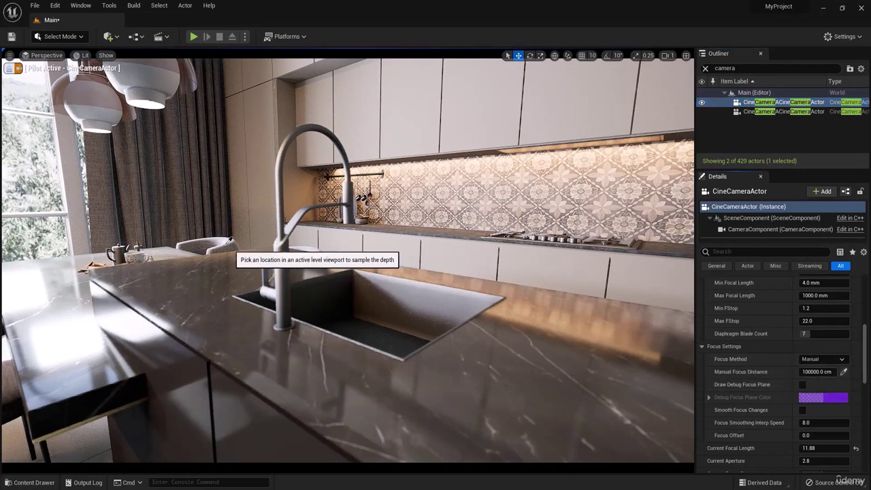
{"action": "left_click", "coordinate": [281, 251]}
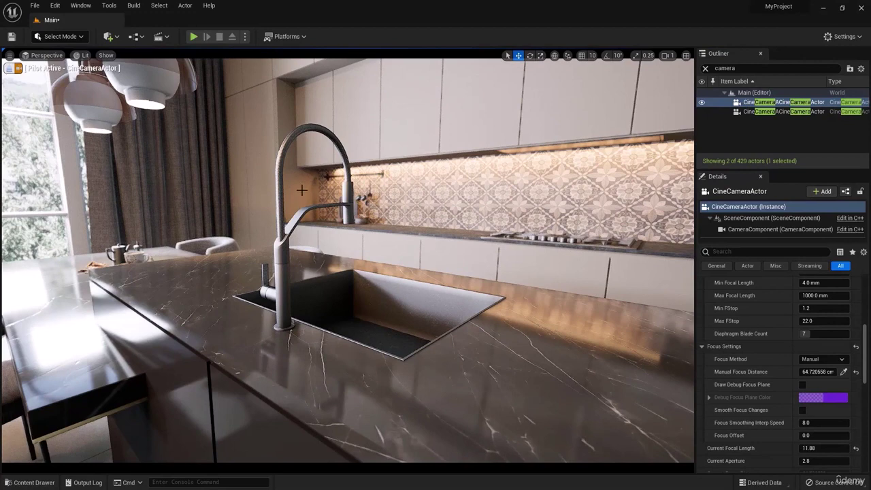
{"action": "mouse_move", "coordinate": [296, 187]}
{"action": "right_mouse_down"}
{"action": "mouse_move", "coordinate": [293, 164]}
{"action": "mouse_move", "coordinate": [296, 174]}
{"action": "right_mouse_up"}
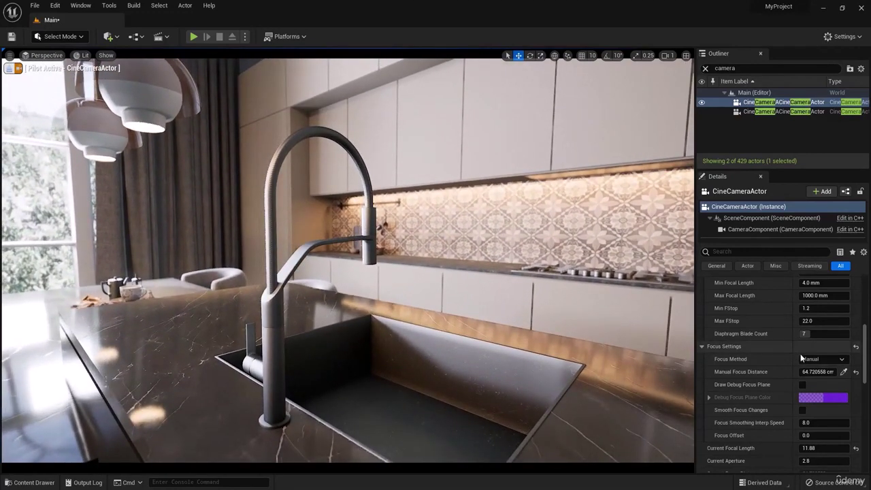
{"action": "left_click", "coordinate": [270, 254]}
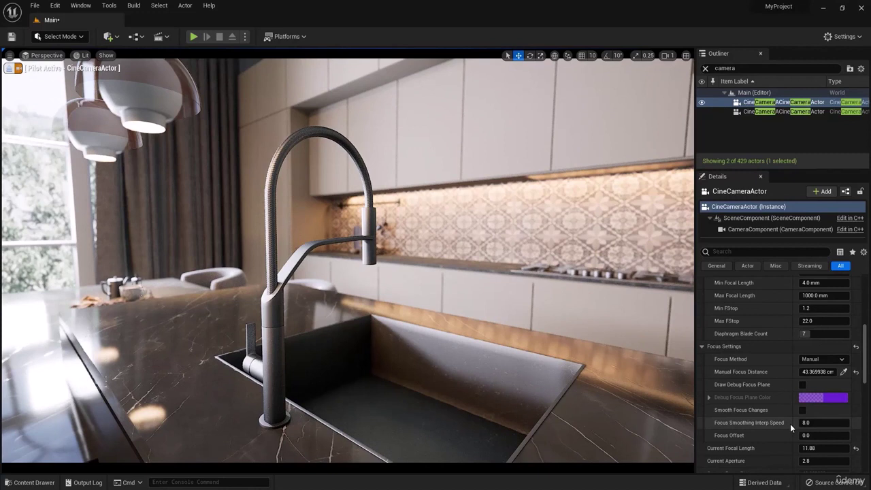
Step: Raise the manual focus distance to about 464 cm, and try a current aperture of about 1.8 before resetting it
{"action": "left_click_drag", "start_coordinate": [816, 372], "coordinate": [857, 372]}
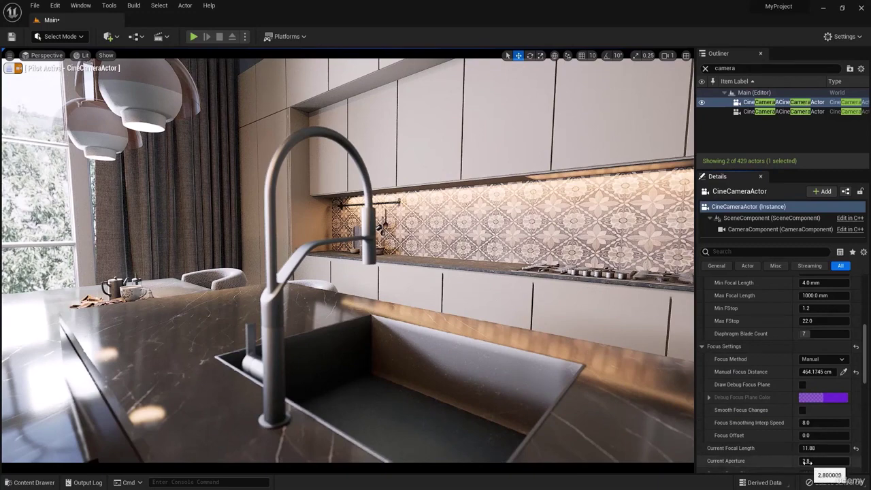
{"action": "left_click_drag", "start_coordinate": [806, 460], "coordinate": [789, 461]}
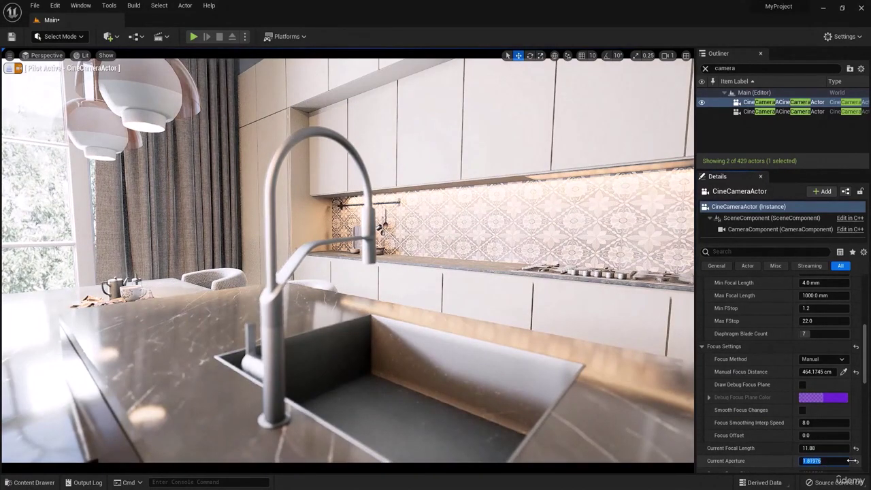
{"action": "left_click", "coordinate": [855, 461]}
Step: Enable the Metering Mode and Exposure Compensation overrides in the camera's post process exposure settings
{"action": "scroll", "coordinate": [817, 432], "scroll_direction": "down", "scroll_amount": 3}
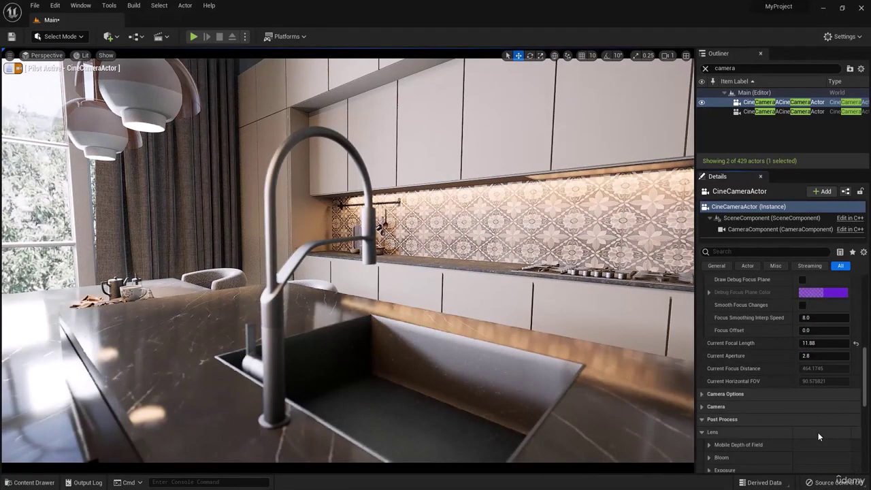
{"action": "scroll", "coordinate": [818, 432], "scroll_direction": "down", "scroll_amount": 1}
{"action": "left_click", "coordinate": [709, 441]}
{"action": "scroll", "coordinate": [731, 438], "scroll_direction": "down", "scroll_amount": 2}
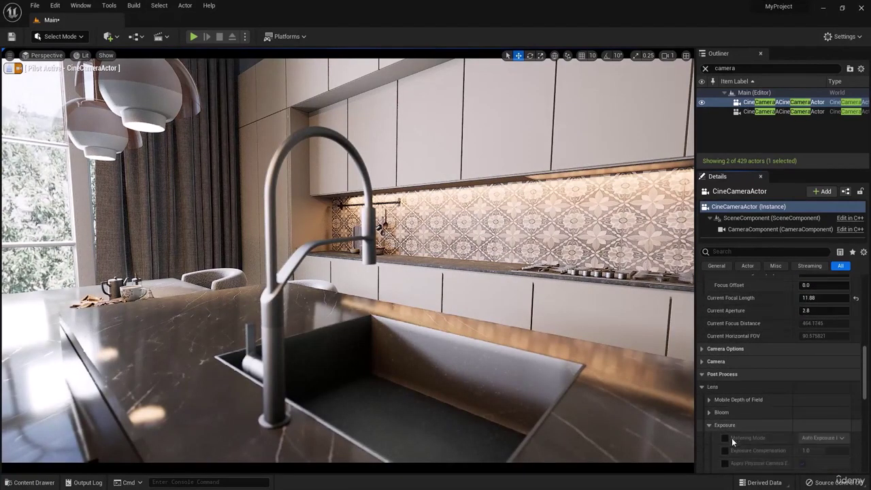
{"action": "scroll", "coordinate": [731, 435], "scroll_direction": "down", "scroll_amount": 1}
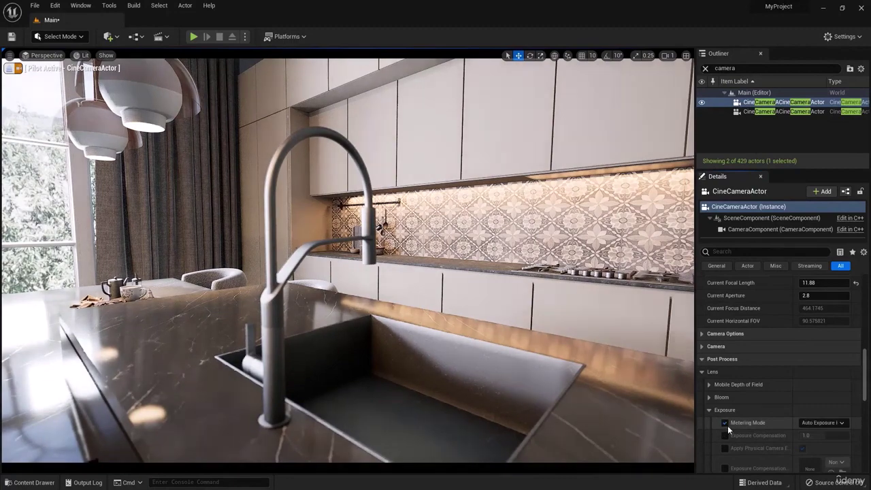
{"action": "left_click", "coordinate": [725, 423]}
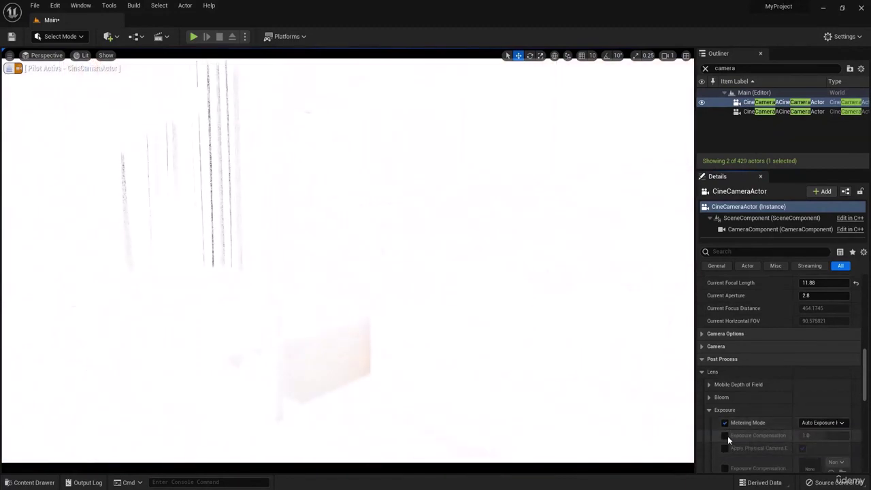
{"action": "left_click", "coordinate": [725, 435]}
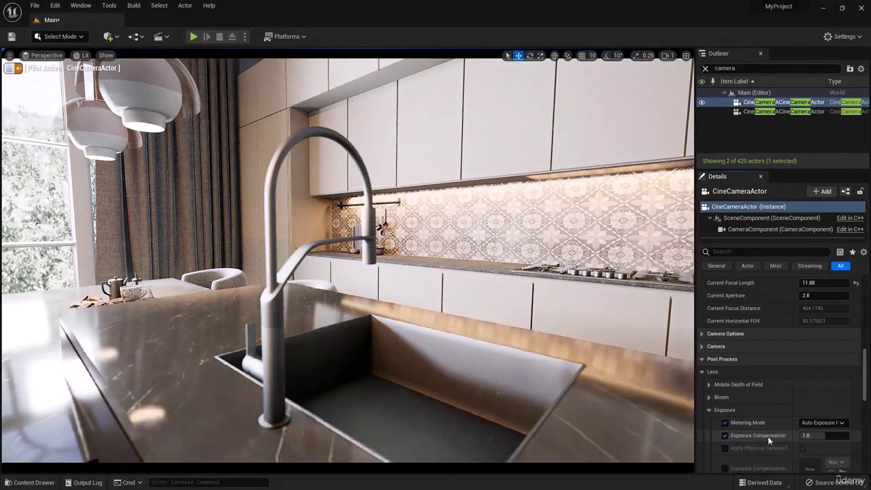
Step: Try an exposure compensation of 0 and set it back to 1
{"action": "type", "text": "0"}
{"action": "key", "text": "Return"}
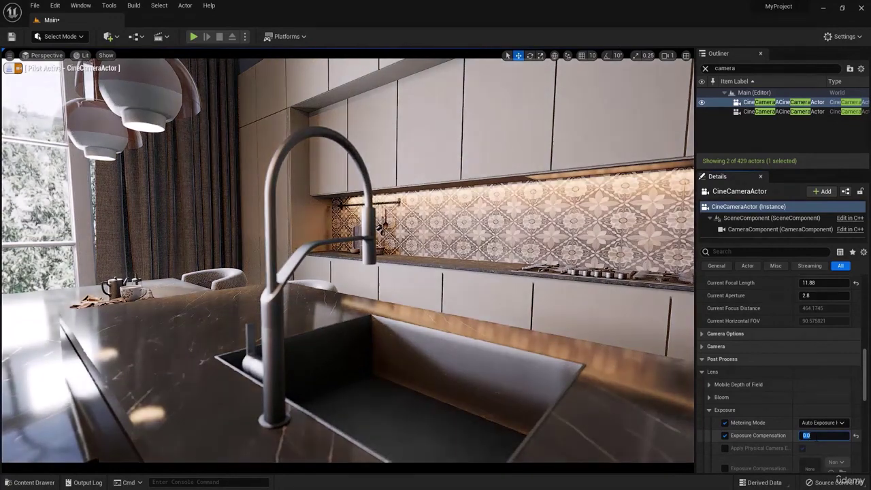
{"action": "type", "text": "1"}
{"action": "key", "text": "Return"}
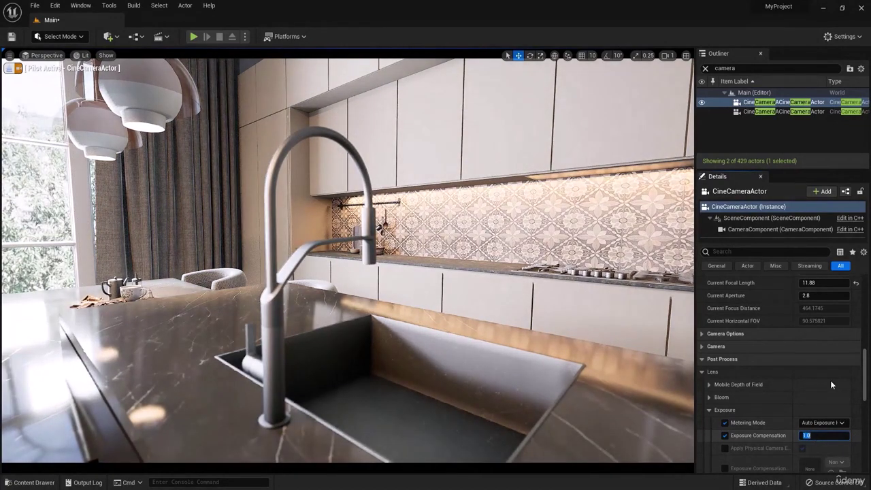
{"action": "scroll", "coordinate": [765, 324], "scroll_direction": "up", "scroll_amount": 4}
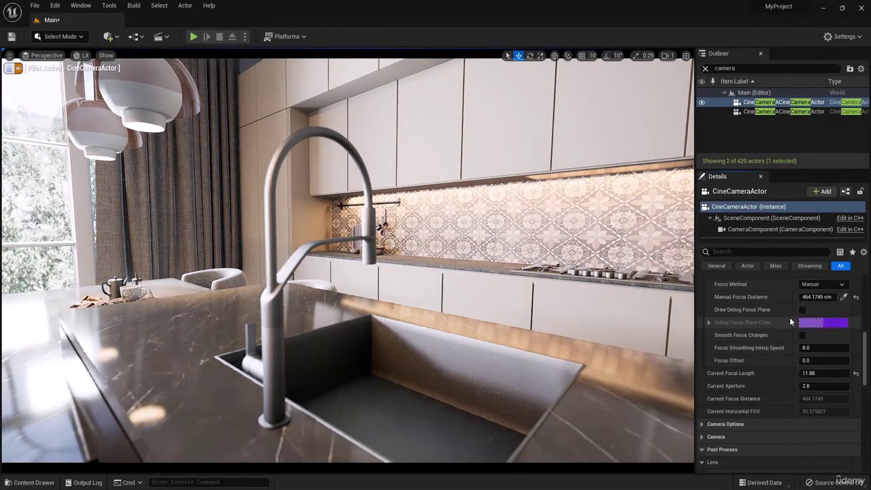
{"action": "scroll", "coordinate": [789, 318], "scroll_direction": "up", "scroll_amount": 4}
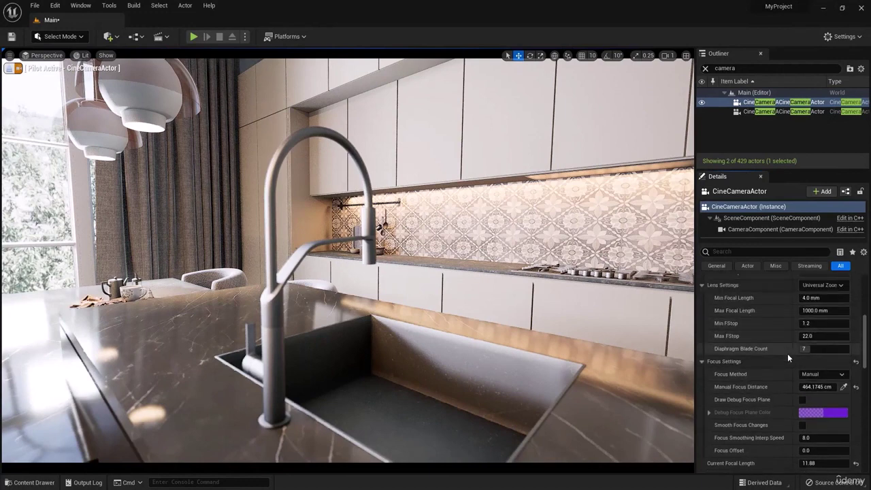
Step: Lower the camera's current aperture to 1.2
{"action": "scroll", "coordinate": [788, 353], "scroll_direction": "up", "scroll_amount": 3}
{"action": "scroll", "coordinate": [822, 383], "scroll_direction": "down", "scroll_amount": 5}
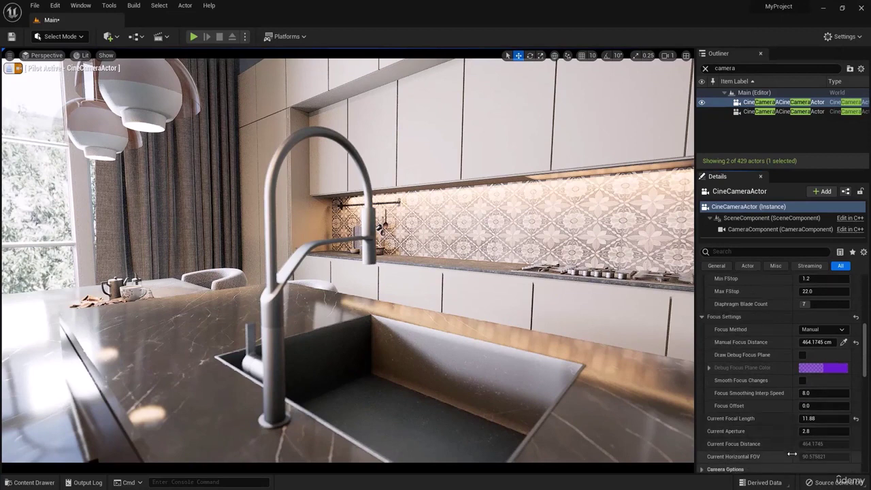
{"action": "scroll", "coordinate": [781, 408], "scroll_direction": "down", "scroll_amount": 4}
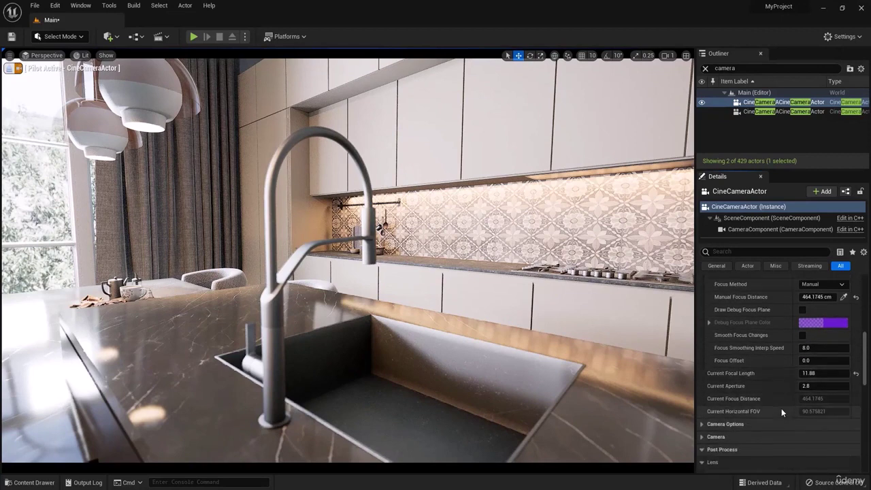
{"action": "scroll", "coordinate": [781, 408], "scroll_direction": "up", "scroll_amount": 1}
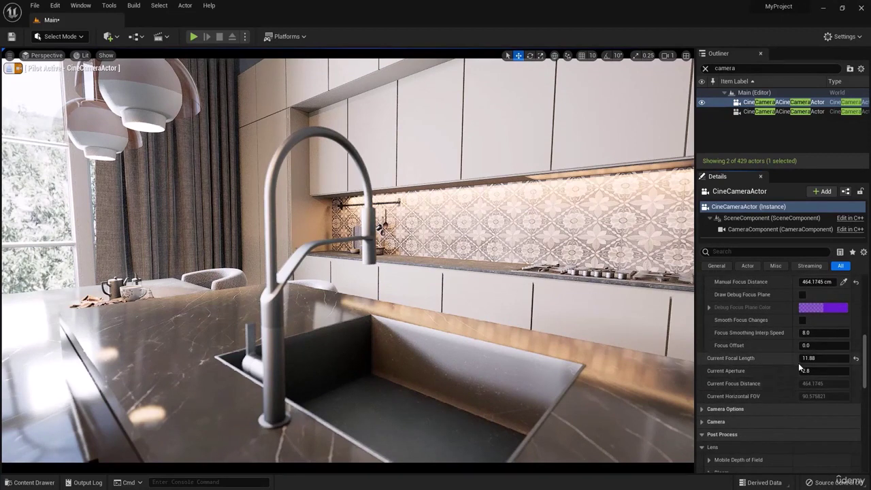
{"action": "left_click_drag", "start_coordinate": [820, 371], "coordinate": [801, 372]}
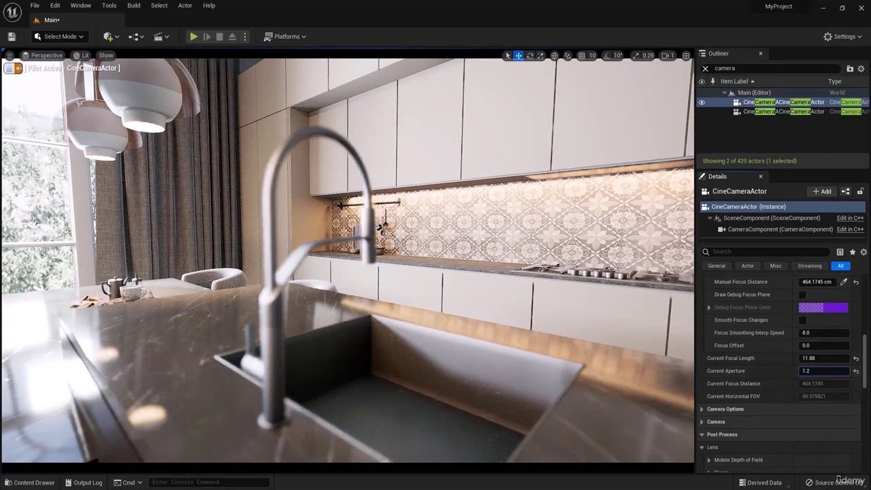
{"action": "left_click", "coordinate": [822, 372]}
Step: Set the lens's minimum f-stop to 0.1 and lower the current aperture to about 0.4
{"action": "scroll", "coordinate": [823, 371], "scroll_direction": "up", "scroll_amount": 8}
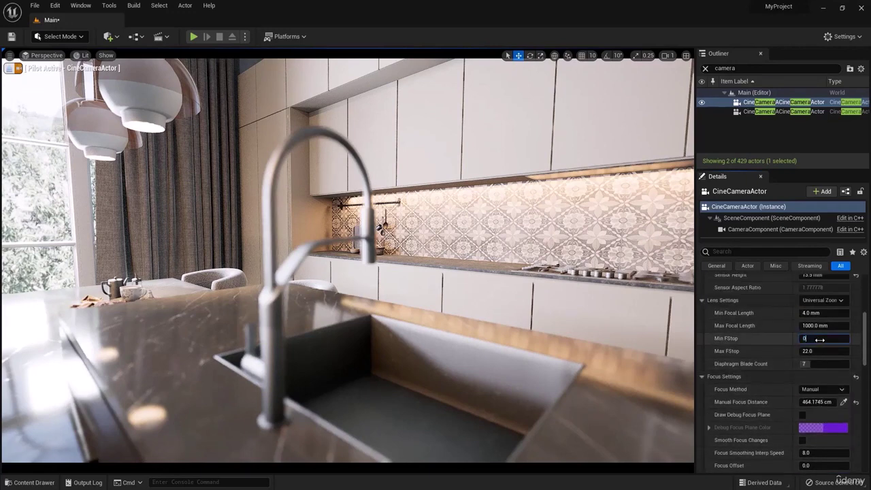
{"action": "scroll", "coordinate": [823, 339], "scroll_direction": "down", "scroll_amount": 8}
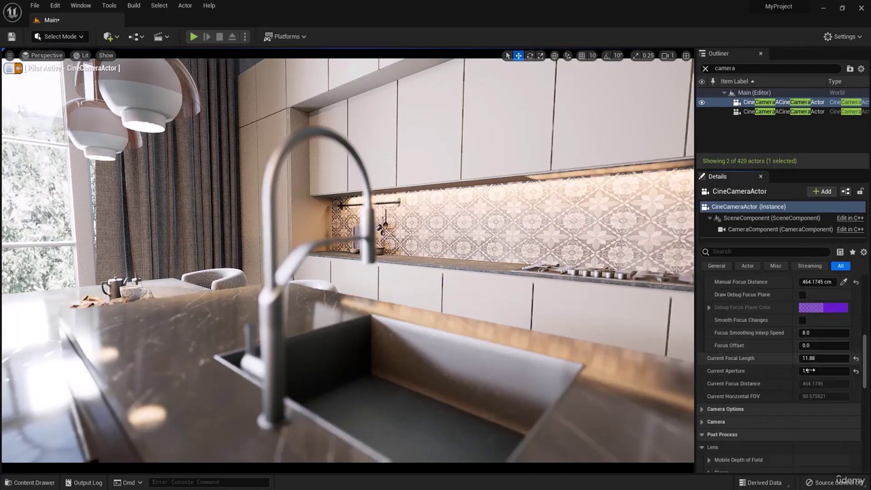
{"action": "left_click_drag", "start_coordinate": [823, 371], "coordinate": [812, 371]}
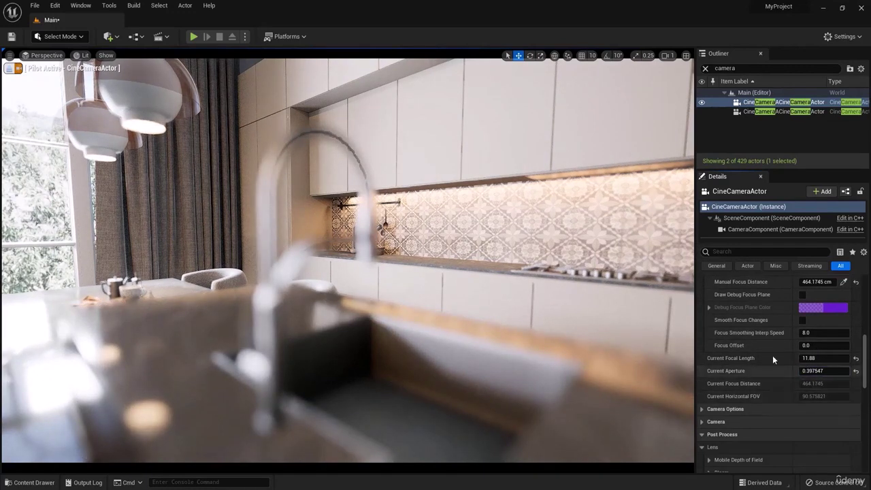
Step: Reframe the camera on the sink and lower the manual focus distance to about 65 cm to focus on the faucet
{"action": "scroll", "coordinate": [773, 360], "scroll_direction": "up", "scroll_amount": 4}
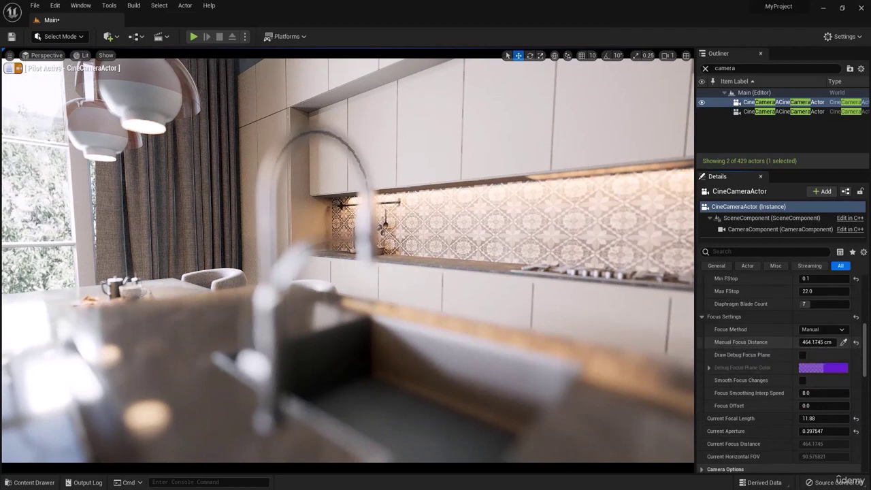
{"action": "left_click", "coordinate": [797, 344]}
{"action": "left_click_drag", "start_coordinate": [802, 343], "coordinate": [775, 343]}
{"action": "right_click_drag", "start_coordinate": [540, 280], "coordinate": [524, 281]}
{"action": "key", "text": "d"}
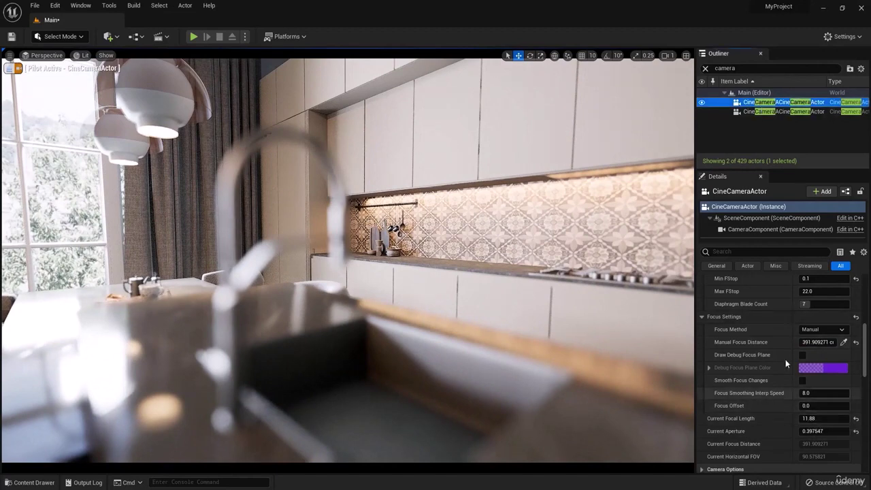
{"action": "left_click_drag", "start_coordinate": [815, 342], "coordinate": [820, 361]}
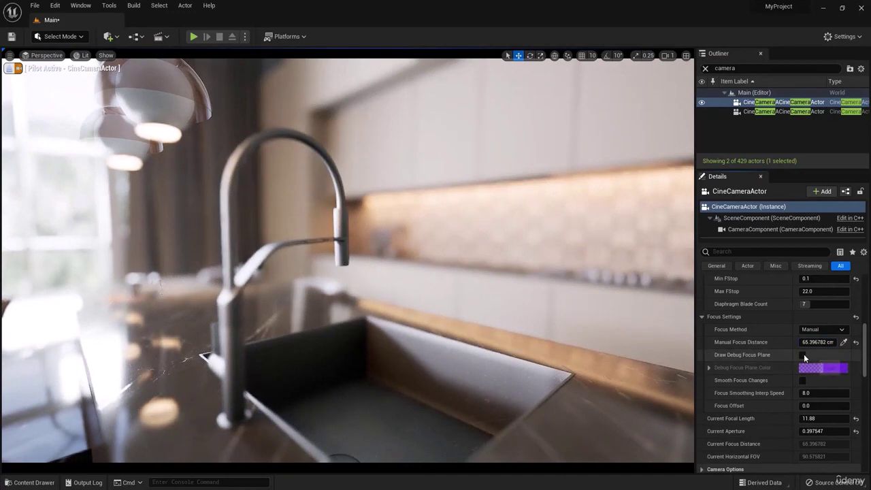
Step: Enable Draw Debug Focus Plane, stop piloting the camera, and raise the manual focus distance to about 75 cm
{"action": "left_click", "coordinate": [803, 355]}
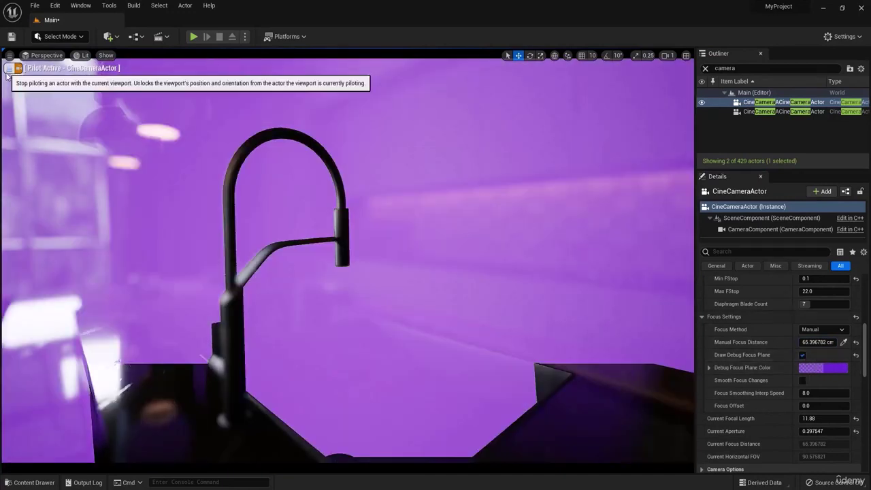
{"action": "left_click", "coordinate": [10, 68]}
{"action": "left_click_drag", "start_coordinate": [266, 188], "coordinate": [263, 246]}
{"action": "mouse_move", "coordinate": [814, 342]}
{"action": "left_mouse_down"}
{"action": "mouse_move", "coordinate": [851, 342]}
{"action": "mouse_move", "coordinate": [810, 342]}
{"action": "left_mouse_up"}
{"action": "right_click_drag", "start_coordinate": [408, 245], "coordinate": [94, 75]}
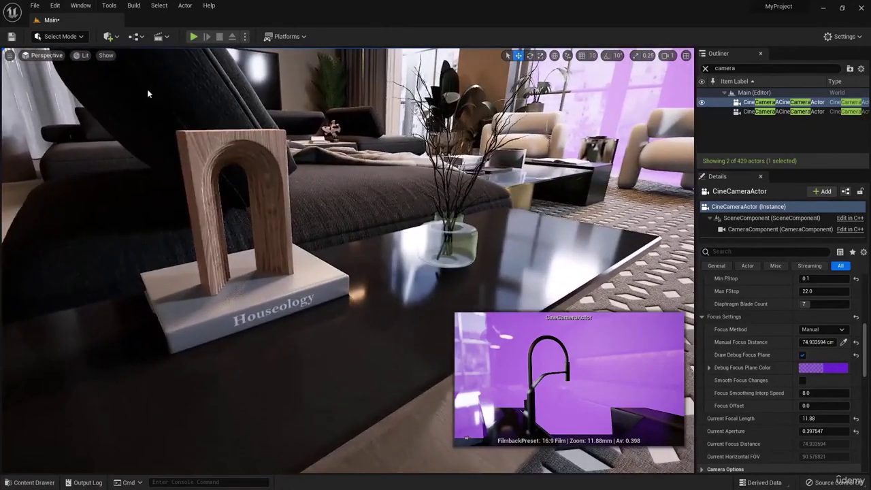
Step: Switch the viewport back to the CineCameraActor view and set the camera speed to 2
{"action": "left_click", "coordinate": [673, 56]}
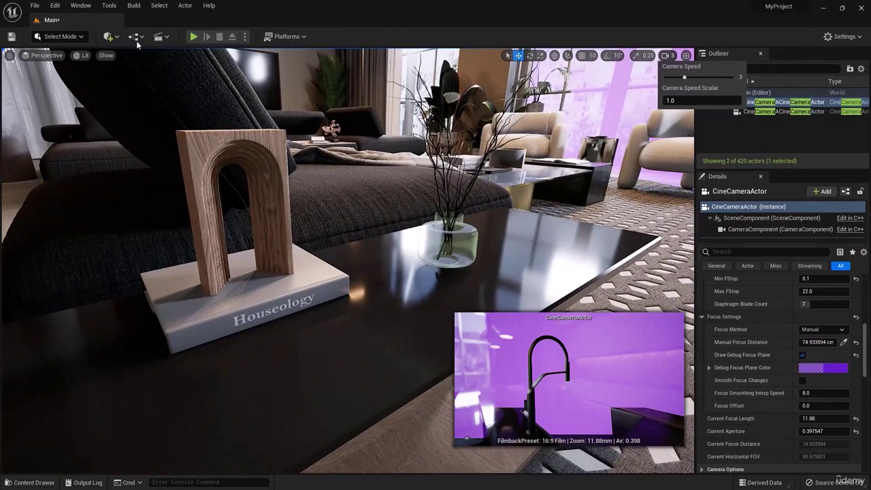
{"action": "left_click", "coordinate": [44, 55]}
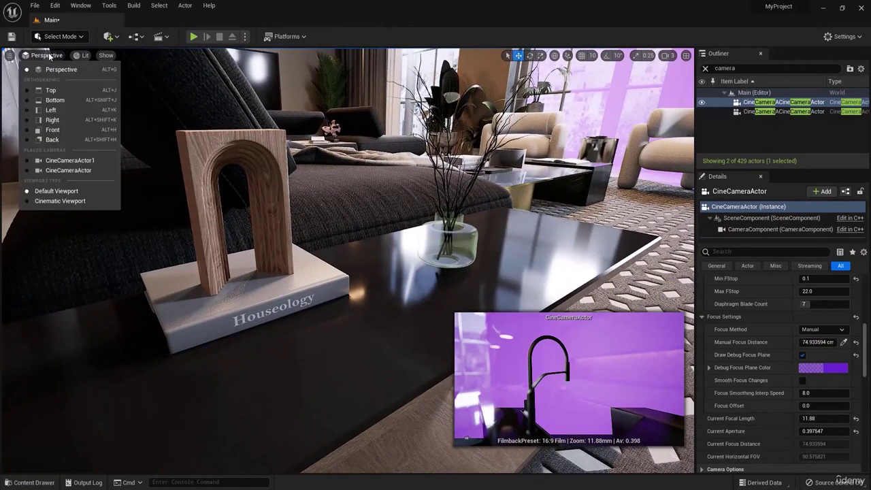
{"action": "left_click", "coordinate": [83, 171]}
{"action": "right_click_drag", "start_coordinate": [179, 165], "coordinate": [179, 165]}
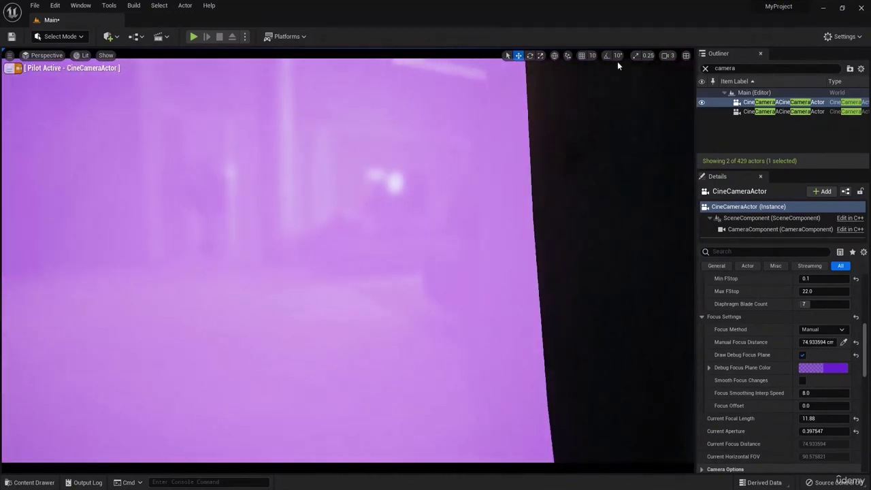
{"action": "left_click", "coordinate": [668, 58]}
{"action": "left_click", "coordinate": [676, 77]}
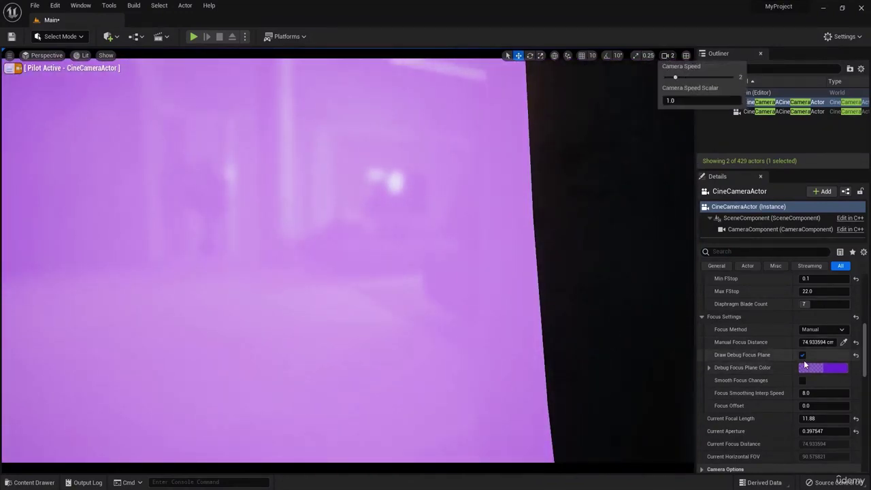
Step: Disable Draw Debug Focus Plane and adjust the manual focus distance to about 75 cm with the camera facing the living area side table
{"action": "left_click", "coordinate": [802, 354]}
{"action": "right_click_drag", "start_coordinate": [348, 261], "coordinate": [347, 262]}
{"action": "left_click_drag", "start_coordinate": [813, 343], "coordinate": [794, 343]}
{"action": "key", "text": "s"}
{"action": "right_click_drag", "start_coordinate": [416, 254], "coordinate": [384, 253]}
{"action": "left_click_drag", "start_coordinate": [798, 343], "coordinate": [802, 343]}
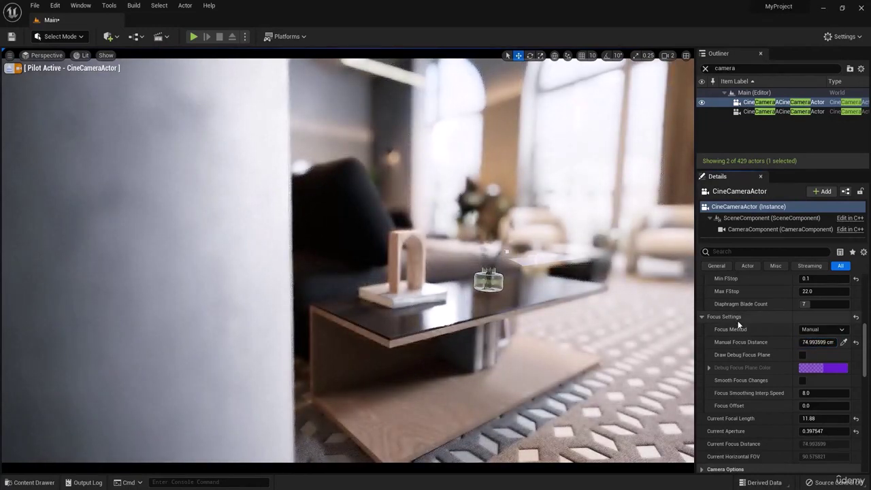
Step: Move the camera to the dining table and sample the manual focus distance on the coffee pot
{"action": "mouse_move", "coordinate": [408, 272]}
{"action": "right_mouse_down"}
{"action": "mouse_move", "coordinate": [279, 258]}
{"action": "mouse_move", "coordinate": [294, 277]}
{"action": "mouse_move", "coordinate": [311, 268]}
{"action": "mouse_move", "coordinate": [300, 262]}
{"action": "right_mouse_up"}
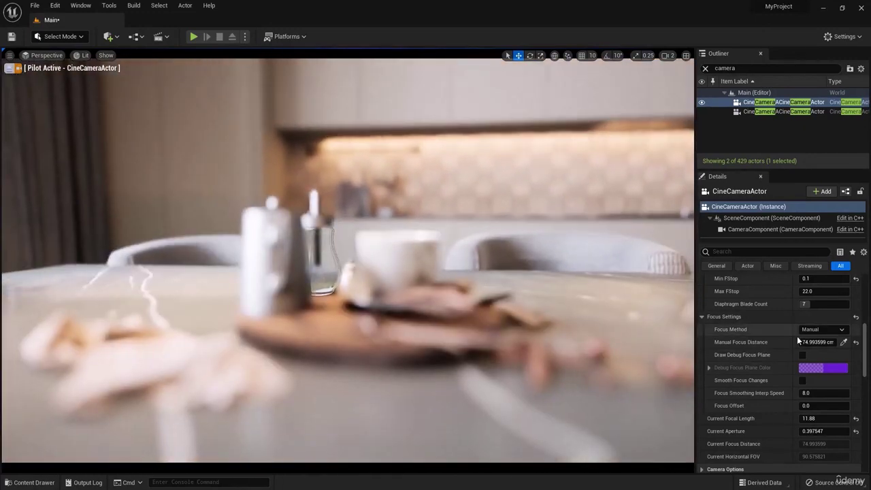
{"action": "left_click", "coordinate": [844, 341]}
{"action": "left_click", "coordinate": [288, 267]}
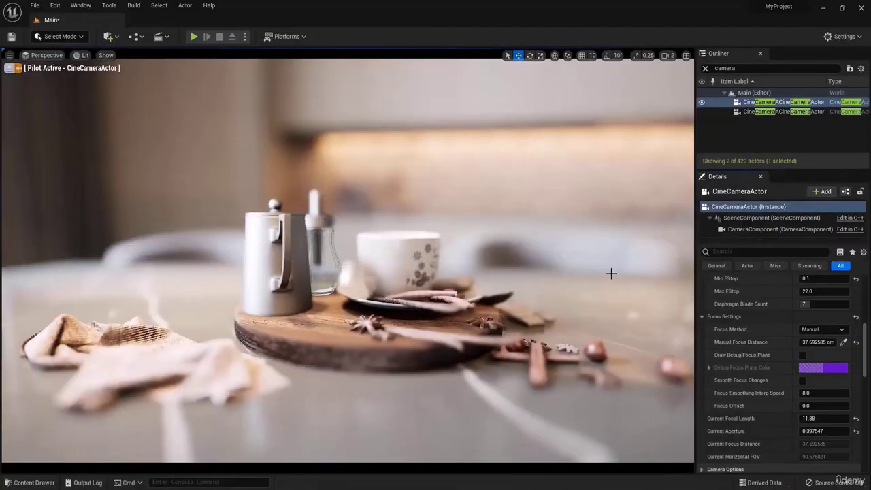
Step: Try current apertures of about 2.2 and 2.6 on the coffee set shot, and settle on about 0.96
{"action": "scroll", "coordinate": [790, 408], "scroll_direction": "down", "scroll_amount": 2}
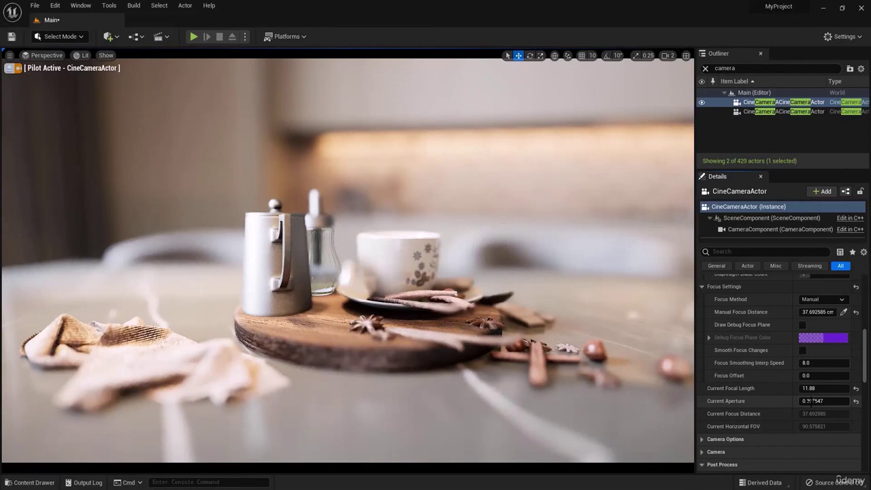
{"action": "left_click_drag", "start_coordinate": [814, 400], "coordinate": [852, 408]}
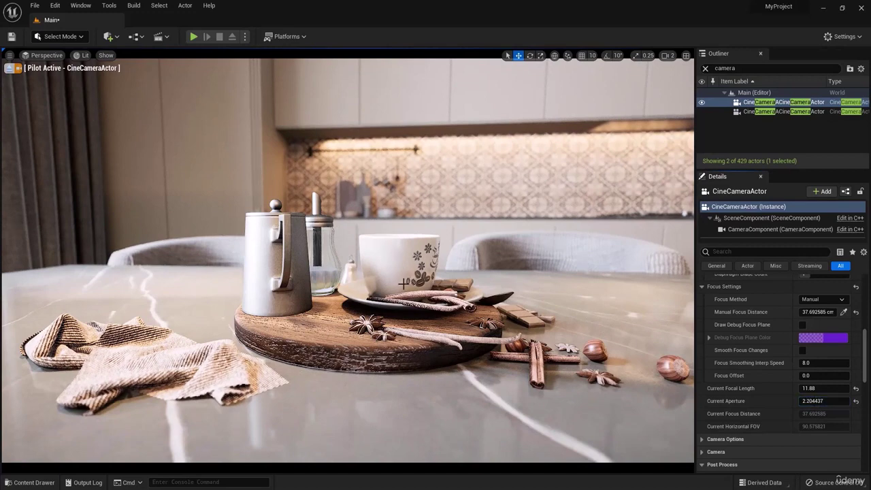
{"action": "left_click_drag", "start_coordinate": [806, 400], "coordinate": [819, 433]}
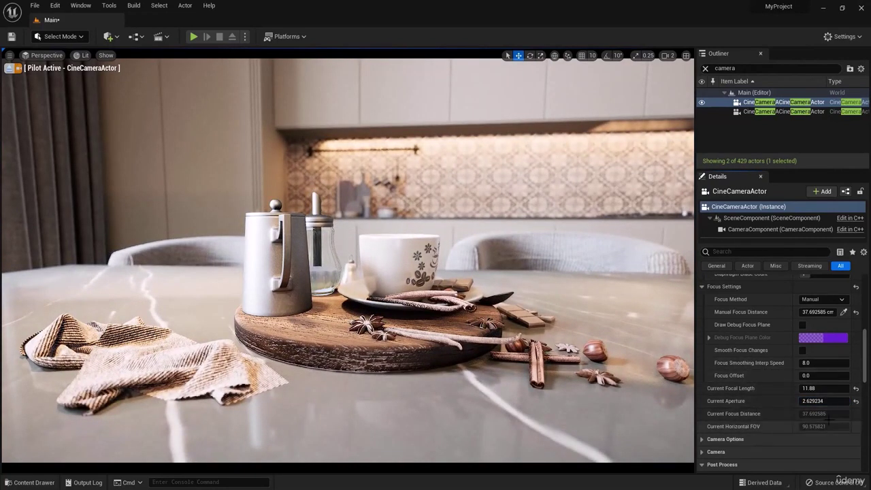
{"action": "left_click_drag", "start_coordinate": [808, 407], "coordinate": [786, 405]}
Step: Try focus offsets up to about 870 and reset the focus offset to its default
{"action": "left_click_drag", "start_coordinate": [808, 374], "coordinate": [426, 460]}
{"action": "left_click_drag", "start_coordinate": [509, 461], "coordinate": [867, 446]}
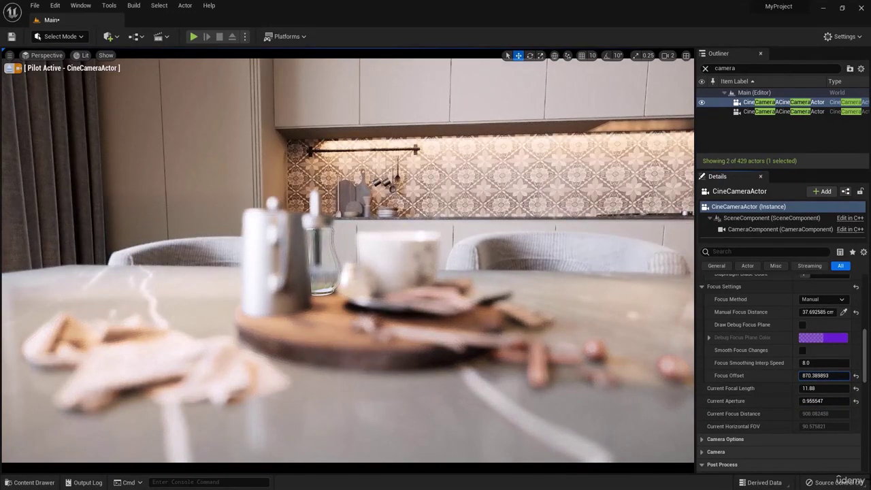
{"action": "left_click_drag", "start_coordinate": [858, 476], "coordinate": [616, 476]}
{"action": "mouse_move", "coordinate": [824, 375]}
{"action": "left_mouse_down"}
{"action": "mouse_move", "coordinate": [809, 376]}
{"action": "mouse_move", "coordinate": [836, 375]}
{"action": "left_mouse_up"}
{"action": "left_click", "coordinate": [856, 376]}
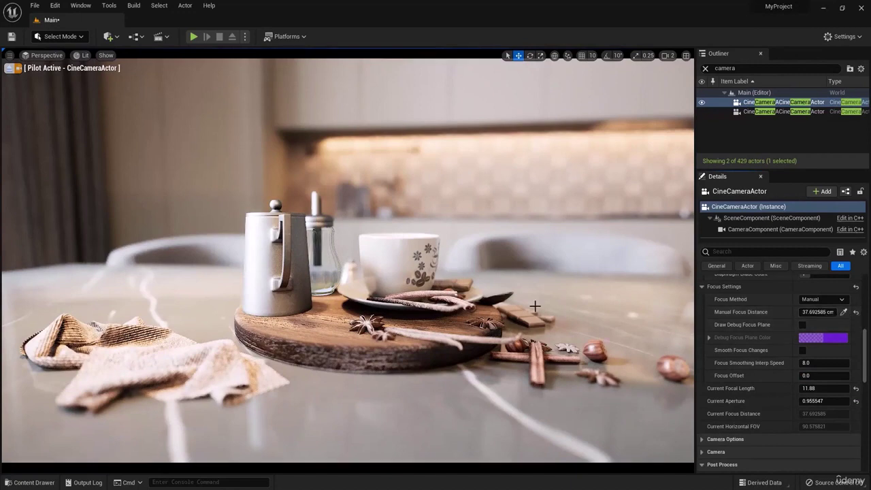
Step: Change the focus method to Tracking, pick the coffee set as the actor to track, and test the focus from different camera distances
{"action": "right_click_drag", "start_coordinate": [322, 283], "coordinate": [408, 283]}
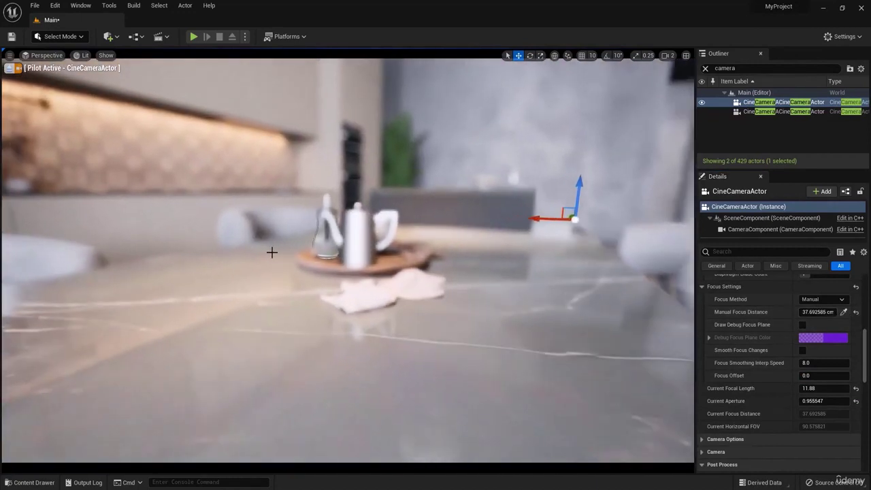
{"action": "right_click_drag", "start_coordinate": [399, 249], "coordinate": [2, 191]}
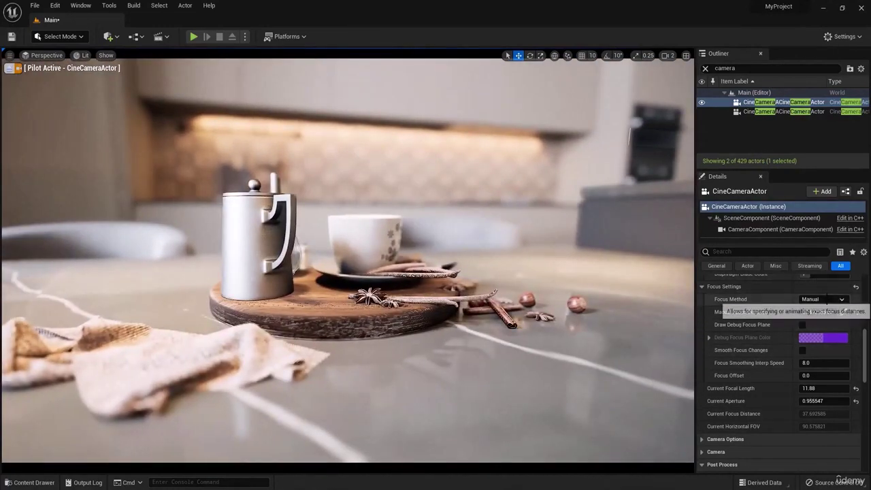
{"action": "left_click", "coordinate": [826, 299]}
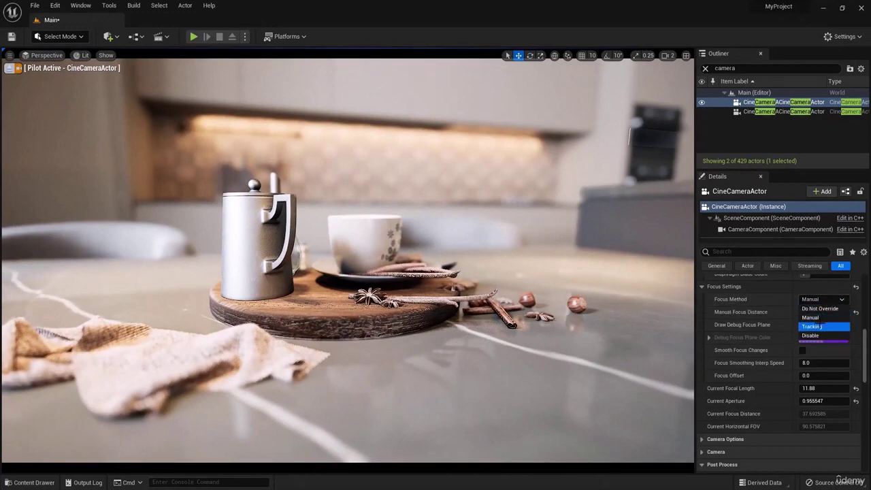
{"action": "left_click", "coordinate": [816, 326]}
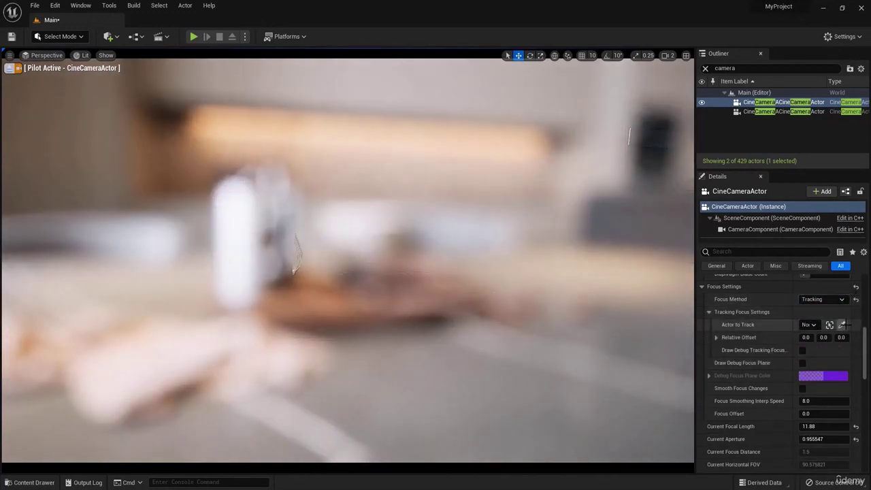
{"action": "left_click", "coordinate": [842, 325]}
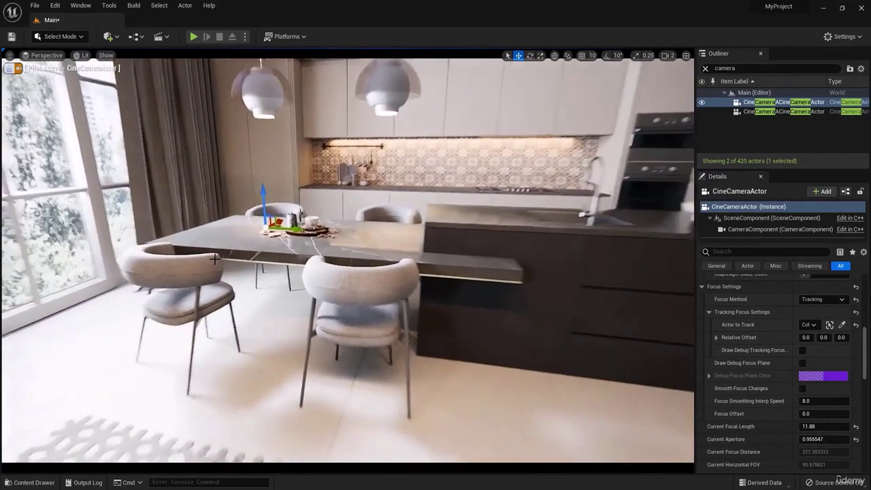
{"action": "scroll", "coordinate": [212, 258], "scroll_direction": "down", "scroll_amount": 5}
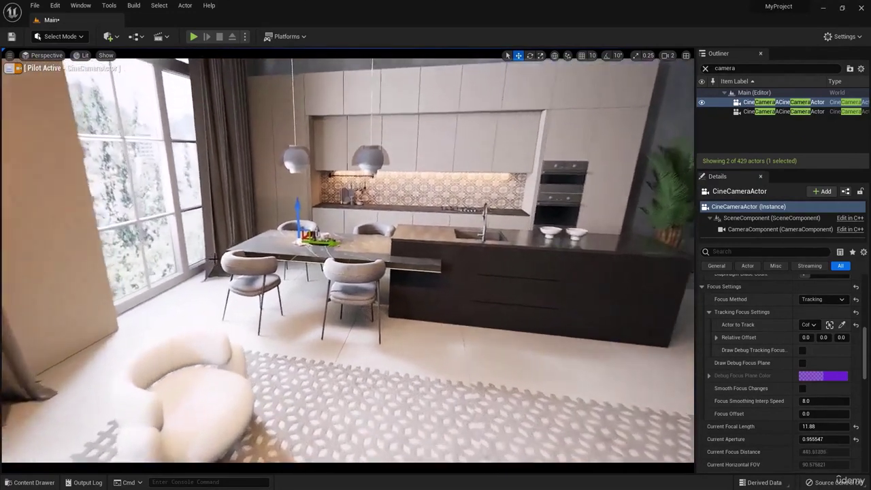
{"action": "scroll", "coordinate": [210, 259], "scroll_direction": "up", "scroll_amount": 6}
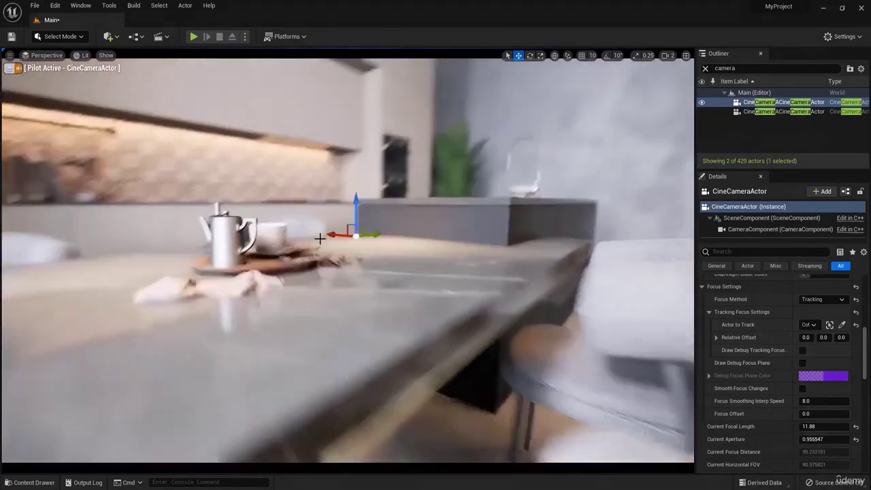
Step: Pick the wooden sculpture in the living area as the actor to track, and set the camera speed to 1
{"action": "right_click_drag", "start_coordinate": [320, 238], "coordinate": [4, 231]}
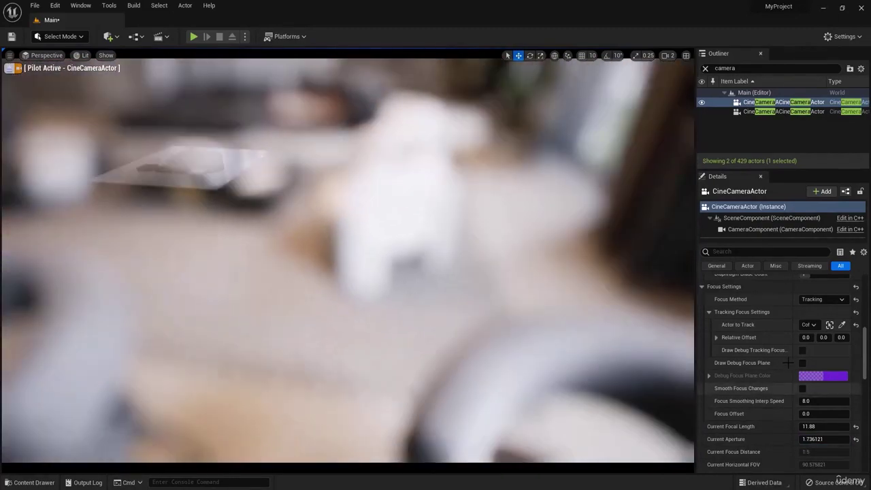
{"action": "left_click", "coordinate": [829, 325]}
{"action": "left_click", "coordinate": [401, 206]}
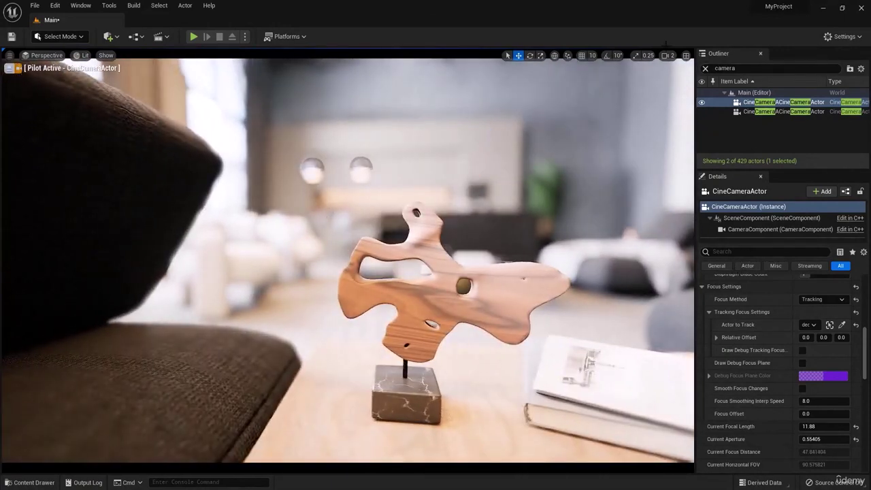
{"action": "left_click", "coordinate": [668, 55]}
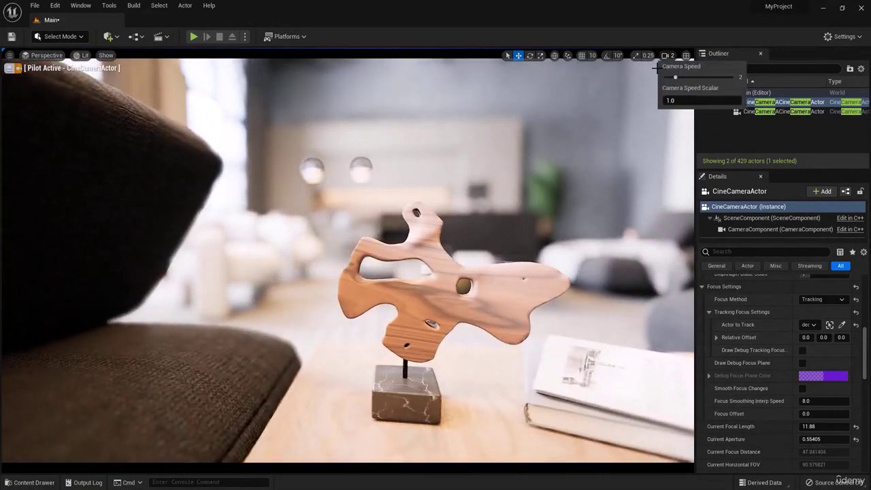
{"action": "left_click_drag", "start_coordinate": [675, 76], "coordinate": [665, 76]}
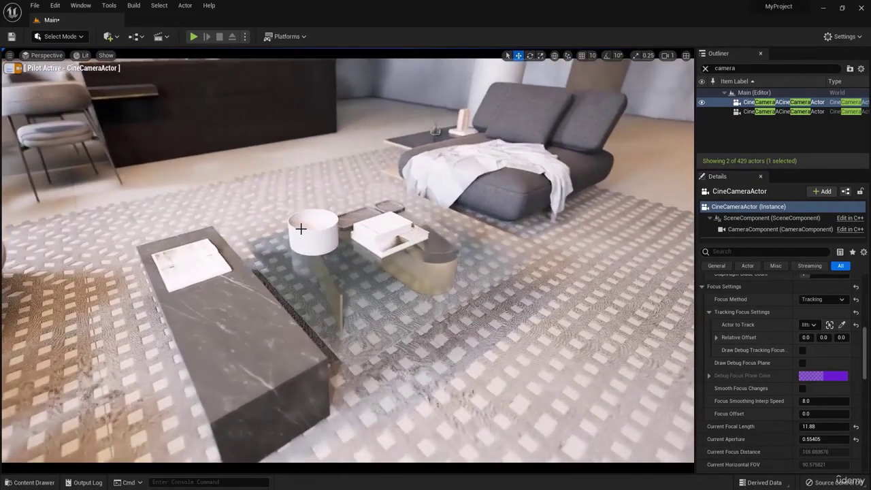
Step: Examine the tracked focus close up on the white ceramic bowl, and turn the camera toward the side table by the sofa
{"action": "left_click", "coordinate": [300, 228]}
{"action": "key", "text": "f"}
{"action": "left_click_drag", "start_coordinate": [301, 229], "coordinate": [624, 197], "text": "alt"}
{"action": "key", "text": "a"}
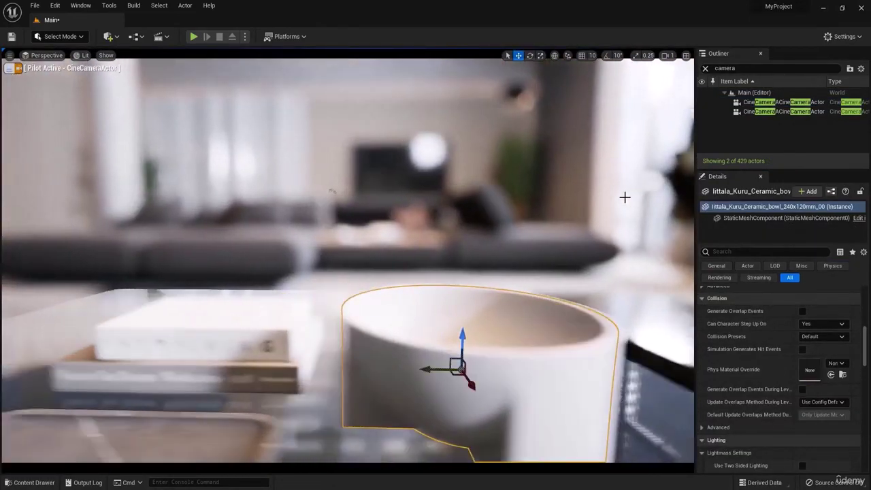
{"action": "key", "text": "d"}
{"action": "key", "text": "d"}
{"action": "left_click_drag", "start_coordinate": [625, 197], "coordinate": [272, 196], "text": "alt"}
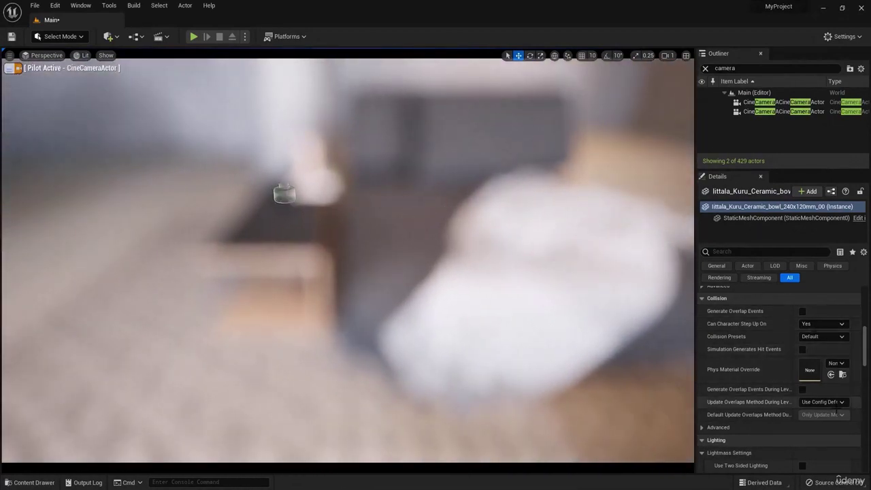
Step: Pick the decorative object on the side table as the first cine camera's actor to track
{"action": "scroll", "coordinate": [835, 385], "scroll_direction": "up", "scroll_amount": 4}
{"action": "scroll", "coordinate": [836, 386], "scroll_direction": "up", "scroll_amount": 3}
{"action": "scroll", "coordinate": [835, 386], "scroll_direction": "down", "scroll_amount": 2}
{"action": "left_click", "coordinate": [755, 102]}
{"action": "scroll", "coordinate": [783, 340], "scroll_direction": "down", "scroll_amount": 5}
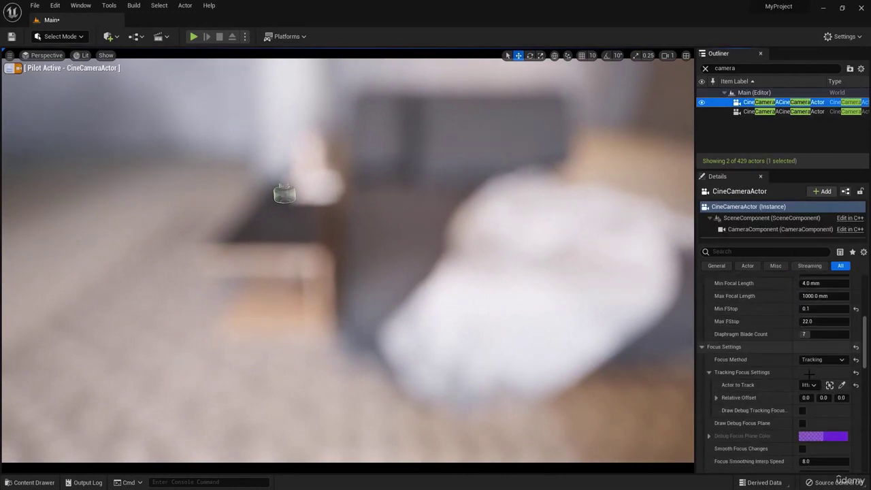
{"action": "left_click", "coordinate": [841, 385]}
{"action": "left_click", "coordinate": [307, 156]}
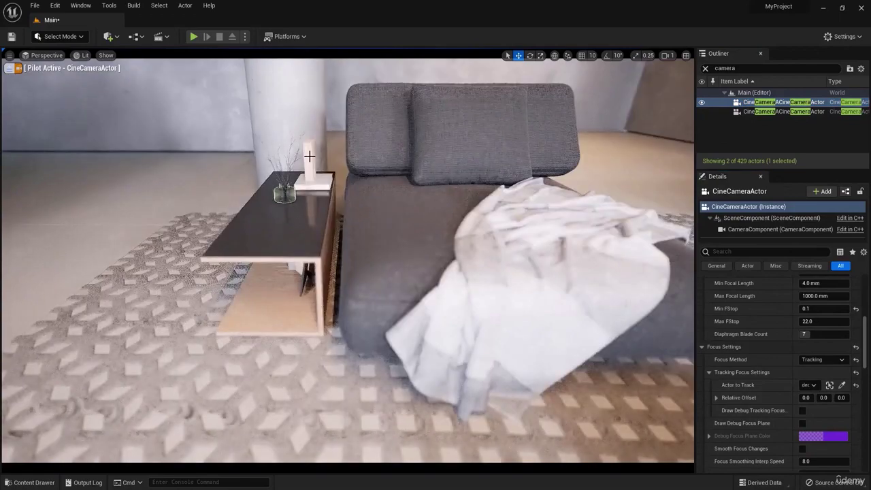
Step: Frame the wooden arch close up on its Houseology book, with the glass vase in the background
{"action": "left_click", "coordinate": [308, 153]}
{"action": "key", "text": "f"}
{"action": "left_click_drag", "start_coordinate": [318, 168], "coordinate": [611, 161], "text": "alt"}
{"action": "key", "text": "f"}
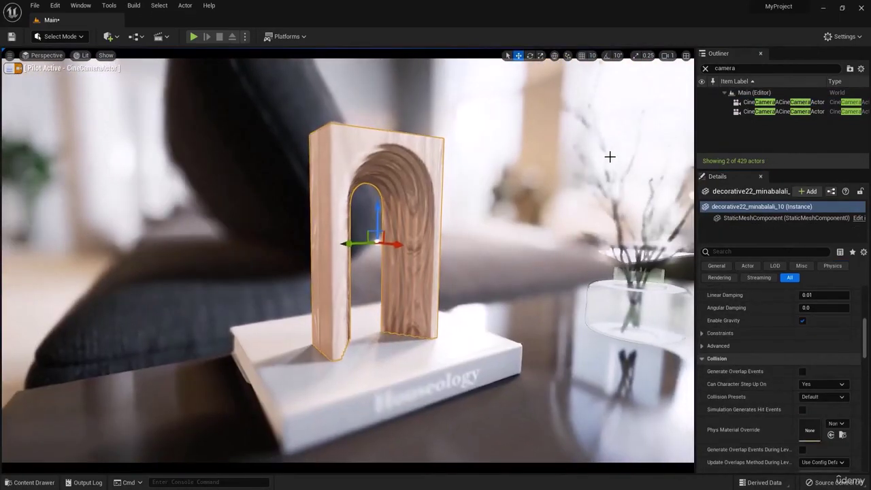
{"action": "middle_click_drag", "start_coordinate": [363, 186], "coordinate": [364, 187]}
{"action": "right_click_drag", "start_coordinate": [364, 186], "coordinate": [363, 186]}
{"action": "scroll", "coordinate": [848, 324], "scroll_direction": "up", "scroll_amount": 3}
{"action": "right_click_drag", "start_coordinate": [486, 237], "coordinate": [513, 277]}
{"action": "scroll", "coordinate": [513, 277], "scroll_direction": "down", "scroll_amount": 3}
{"action": "scroll", "coordinate": [513, 277], "scroll_direction": "up", "scroll_amount": 4}
{"action": "scroll", "coordinate": [513, 277], "scroll_direction": "down", "scroll_amount": 1}
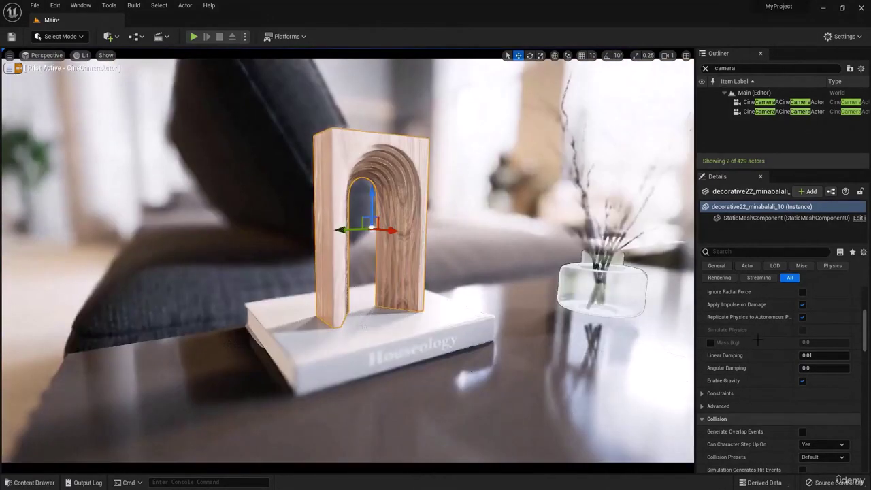
Step: Change the first cine camera's focus method to Manual
{"action": "left_click", "coordinate": [783, 101]}
{"action": "scroll", "coordinate": [834, 368], "scroll_direction": "up", "scroll_amount": 1}
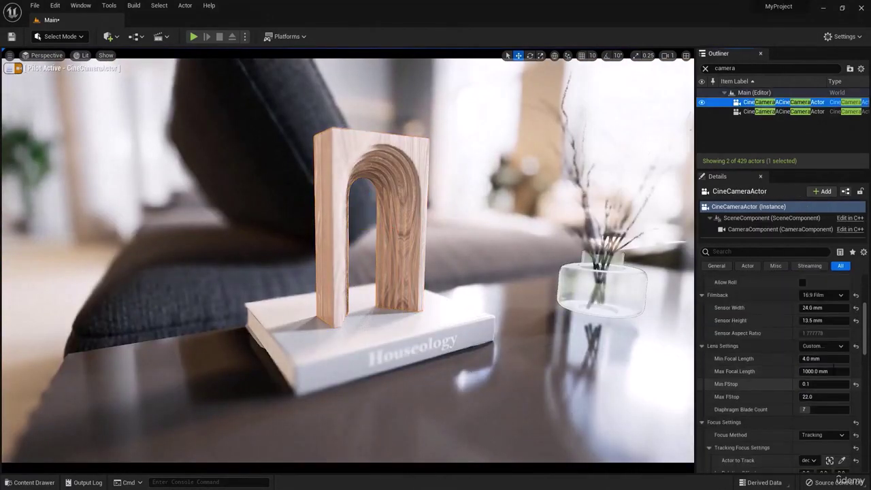
{"action": "left_click", "coordinate": [821, 435]}
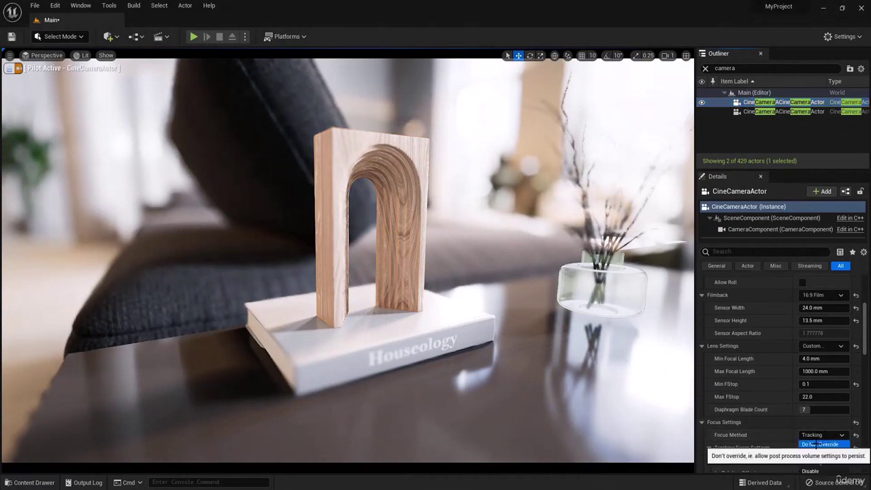
{"action": "left_click", "coordinate": [820, 453]}
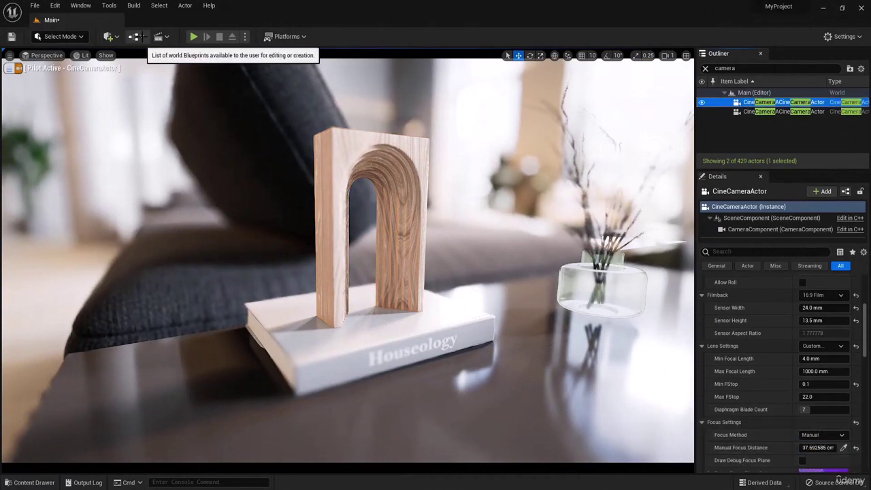
Step: Add a new level sequence named h5 and save it in the Content folder
{"action": "left_click", "coordinate": [161, 36]}
{"action": "left_click", "coordinate": [248, 273]}
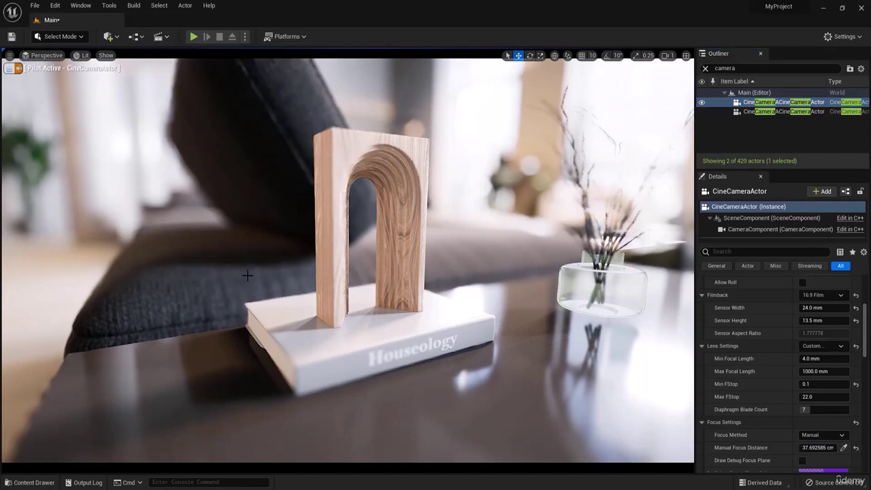
{"action": "left_click", "coordinate": [248, 272]}
{"action": "left_click", "coordinate": [161, 36]}
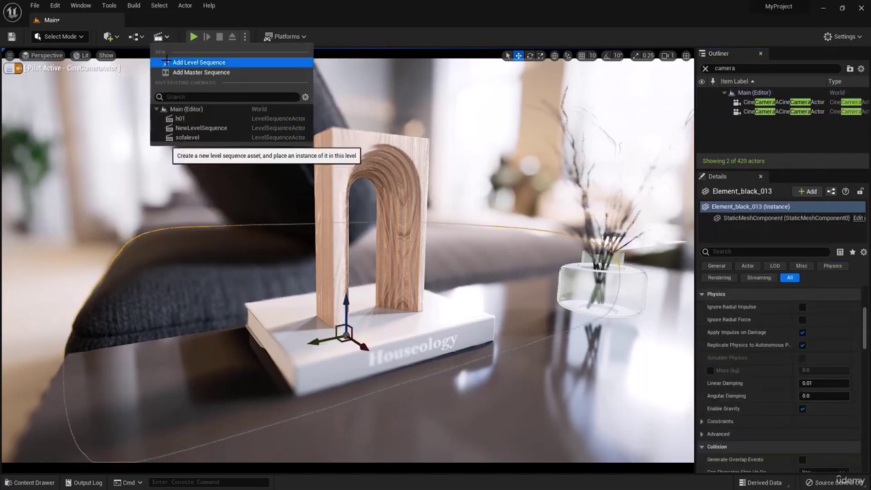
{"action": "left_click", "coordinate": [163, 62]}
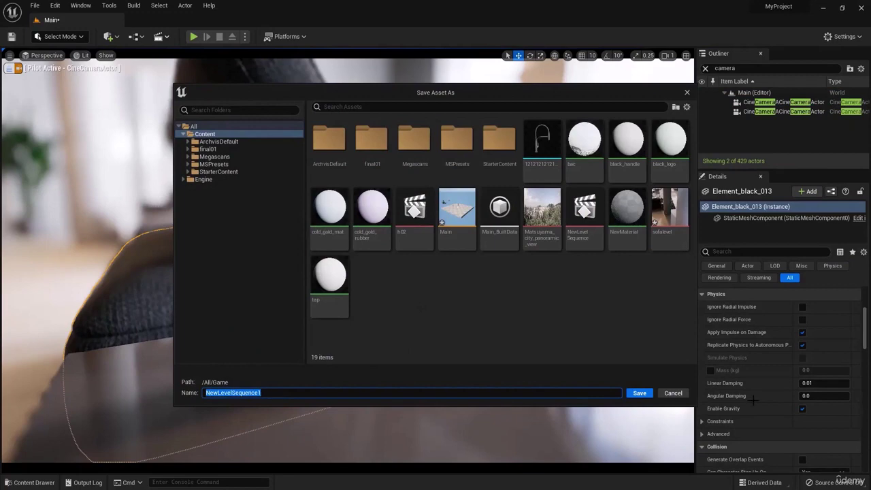
{"action": "type", "text": "h"}
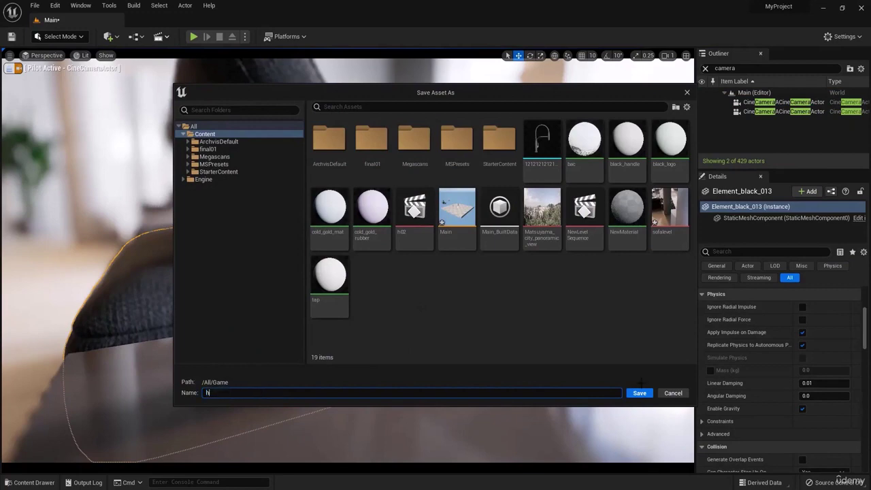
{"action": "type", "text": "5"}
{"action": "key", "text": "Return"}
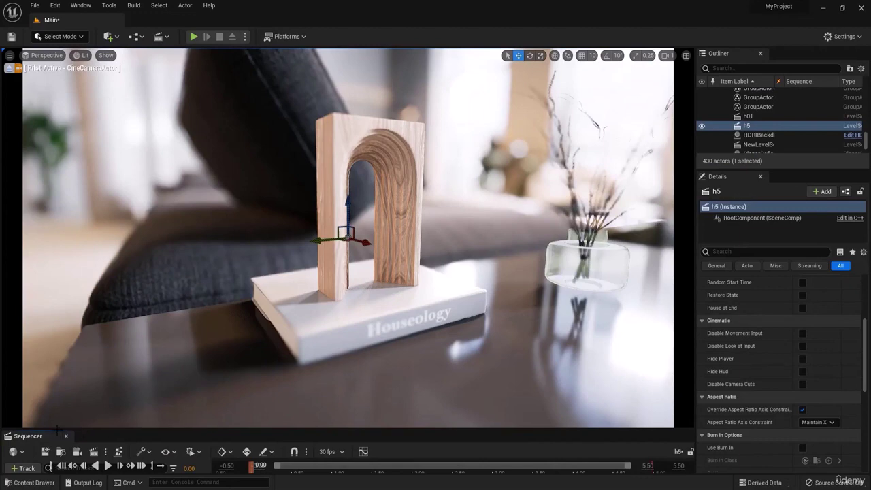
Step: Enlarge the Sequencer, filter the Outliner by "came" and widen it to show the full camera names
{"action": "left_click_drag", "start_coordinate": [57, 429], "coordinate": [53, 297]}
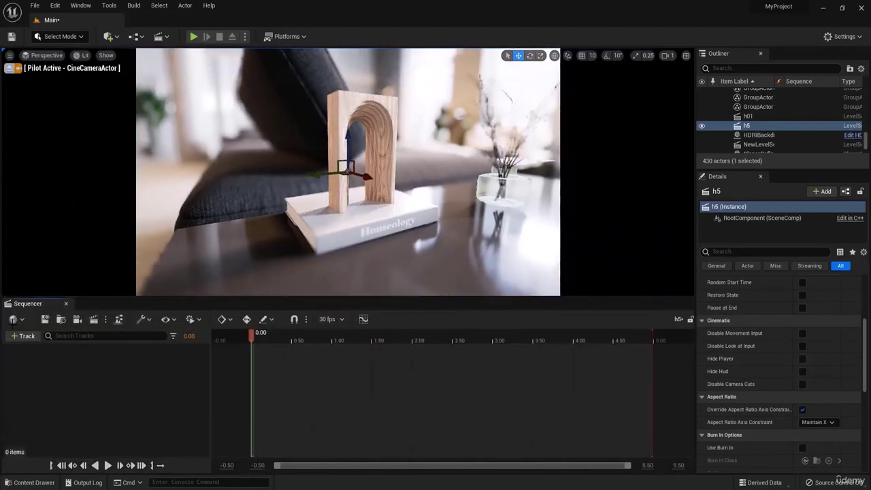
{"action": "left_click", "coordinate": [737, 68]}
{"action": "type", "text": "came"}
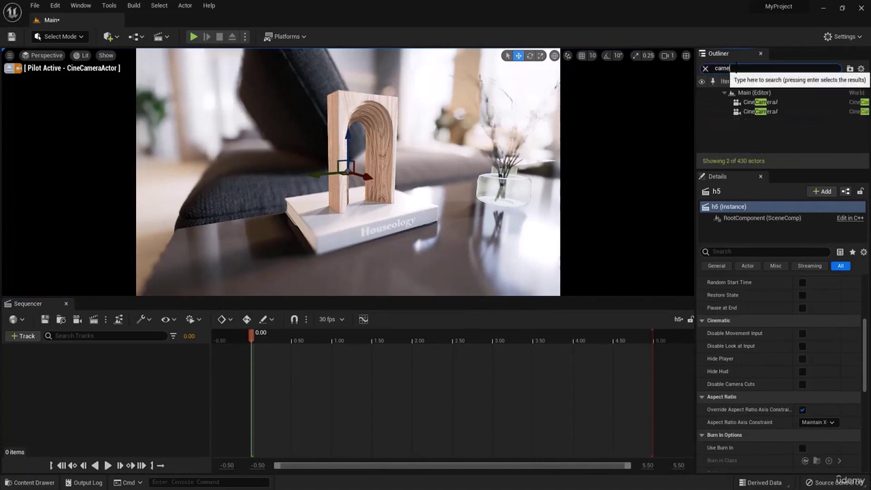
{"action": "left_click", "coordinate": [758, 102]}
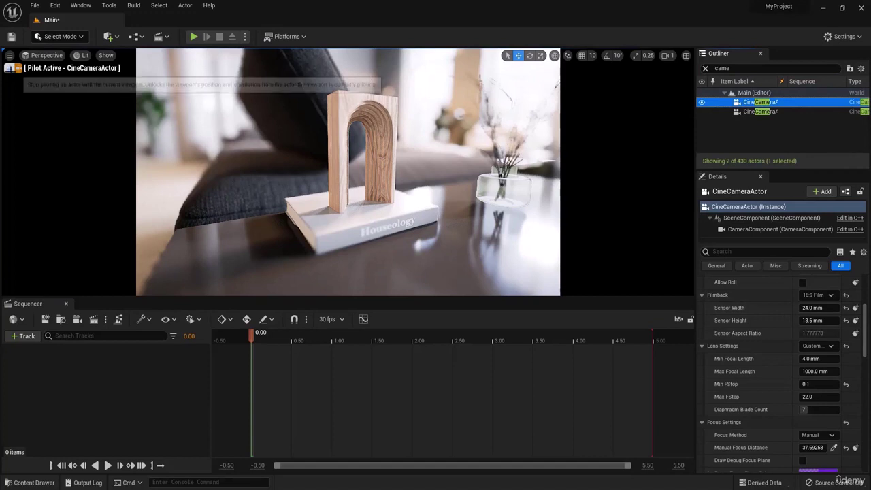
{"action": "left_click_drag", "start_coordinate": [695, 117], "coordinate": [630, 117]}
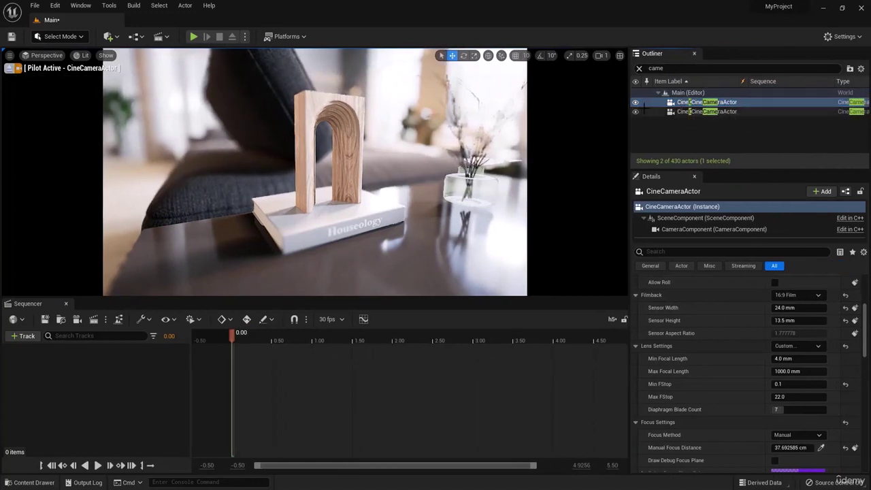
Step: Add the first cine camera, CineCameraActor, to the h5 sequence and place the playhead near the start
{"action": "left_click", "coordinate": [634, 111]}
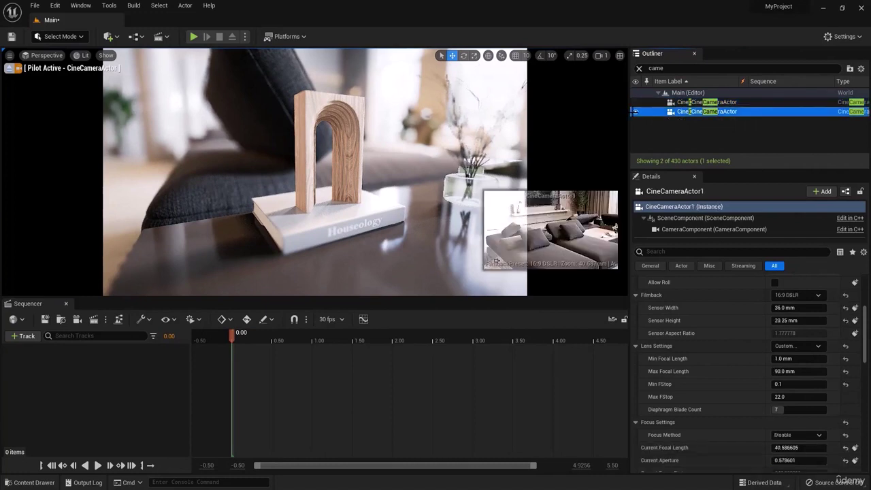
{"action": "key", "text": "Up"}
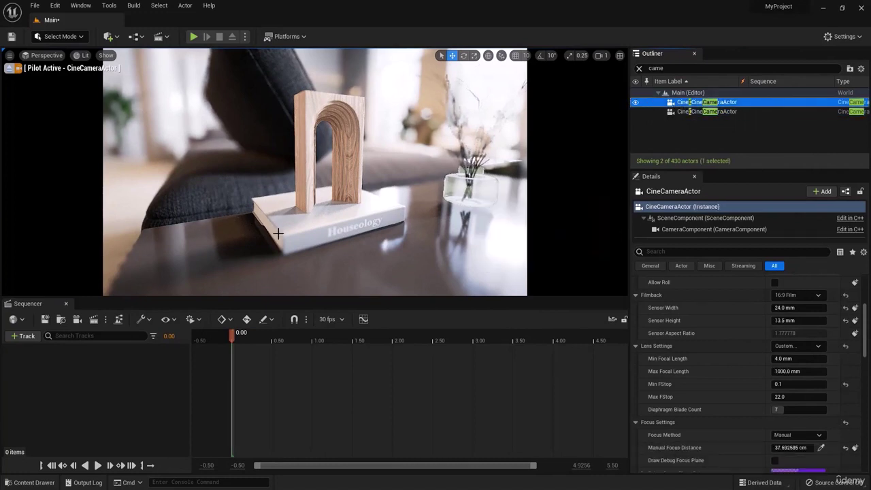
{"action": "left_click", "coordinate": [23, 336]}
{"action": "mouse_move", "coordinate": [41, 179]}
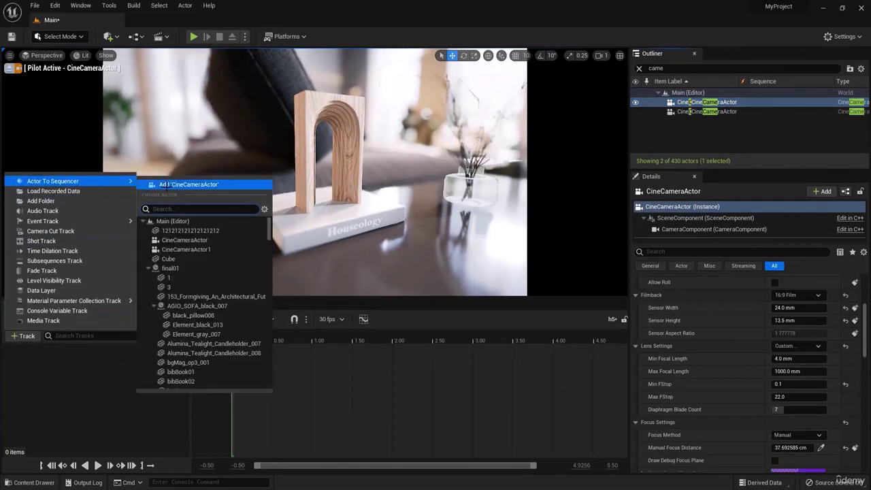
{"action": "left_click", "coordinate": [188, 187]}
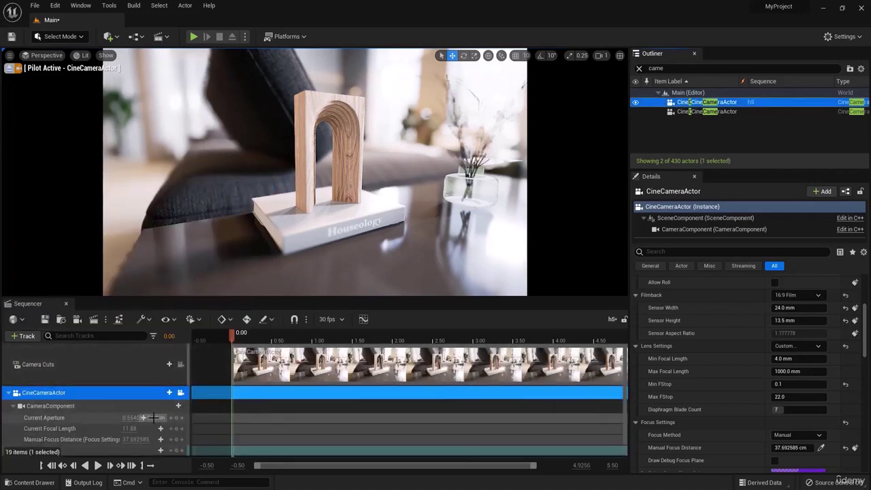
{"action": "left_click_drag", "start_coordinate": [258, 333], "coordinate": [234, 368]}
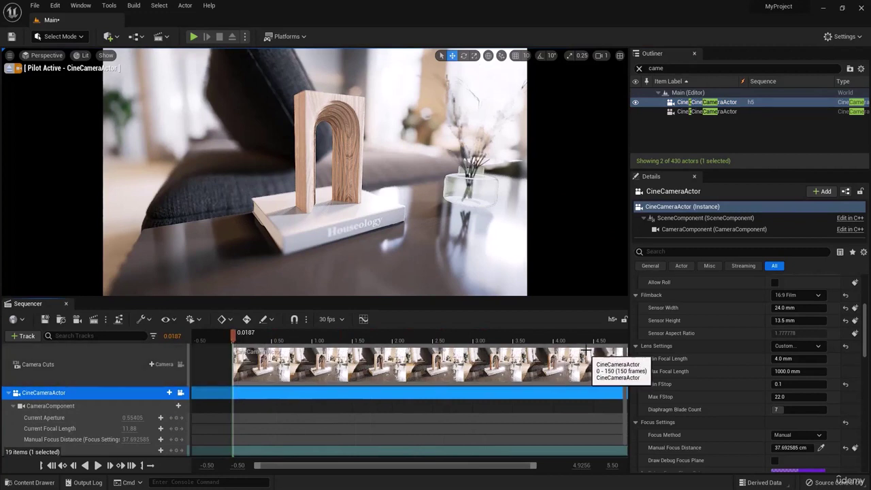
{"action": "left_click", "coordinate": [327, 319]}
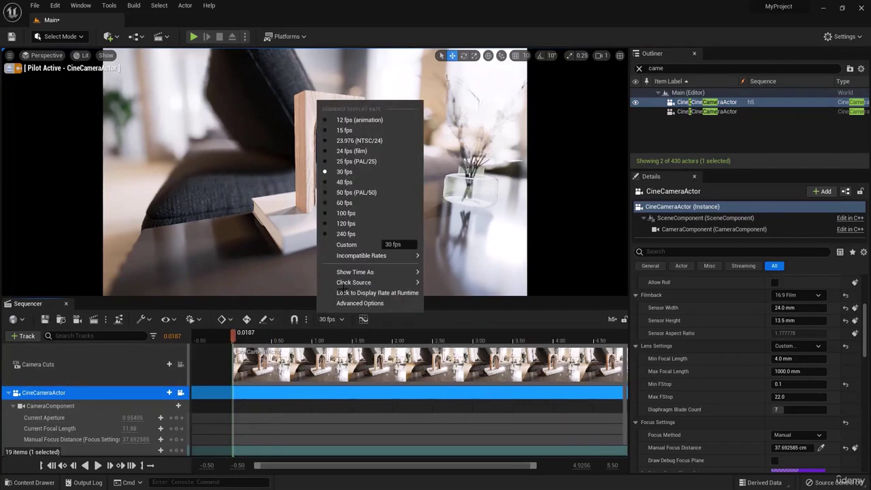
{"action": "mouse_move", "coordinate": [378, 272]}
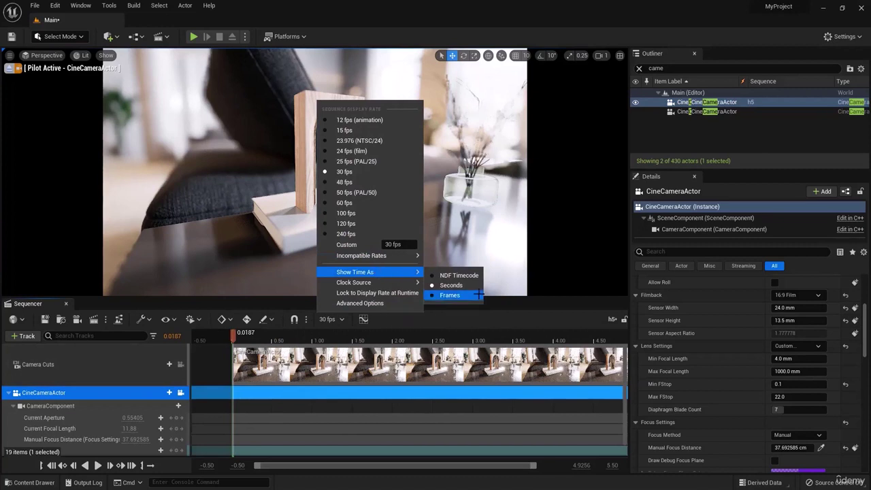
{"action": "left_click", "coordinate": [583, 378]}
Step: Extend the sequence's playback range and the camera cut section to about 10 seconds
{"action": "scroll", "coordinate": [578, 383], "scroll_direction": "down", "scroll_amount": 3, "text": "ctrl"}
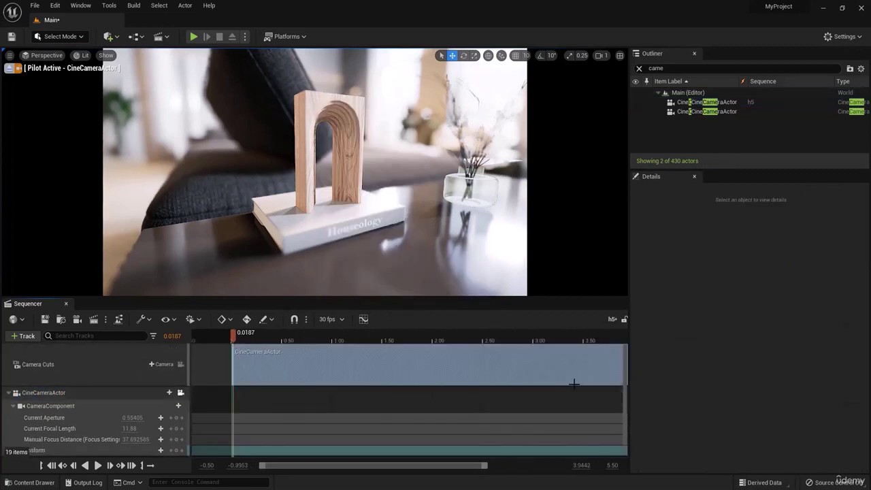
{"action": "scroll", "coordinate": [469, 346], "scroll_direction": "down", "scroll_amount": 2, "text": "ctrl"}
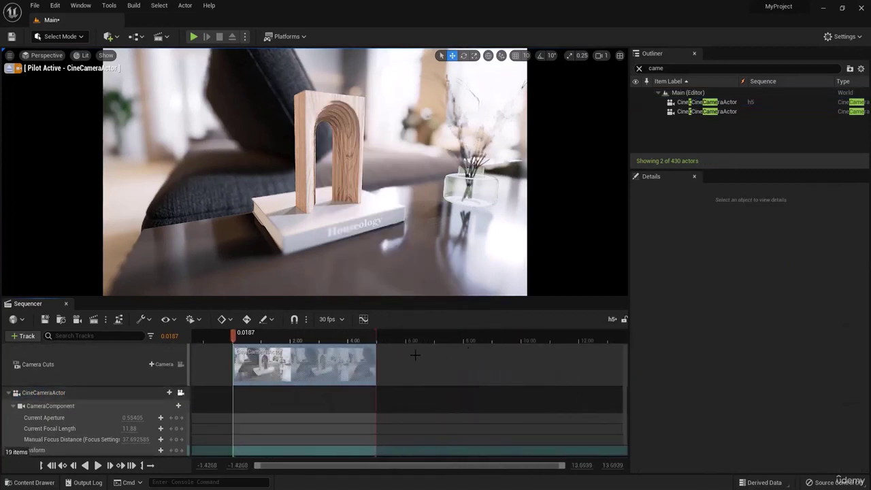
{"action": "left_click_drag", "start_coordinate": [375, 367], "coordinate": [522, 366]}
{"action": "left_click_drag", "start_coordinate": [378, 363], "coordinate": [518, 379]}
Step: Lower the camera slightly in front of the wooden arch and key its transform at the start of the sequence
{"action": "right_click_drag", "start_coordinate": [385, 170], "coordinate": [385, 164]}
{"action": "key", "text": "q"}
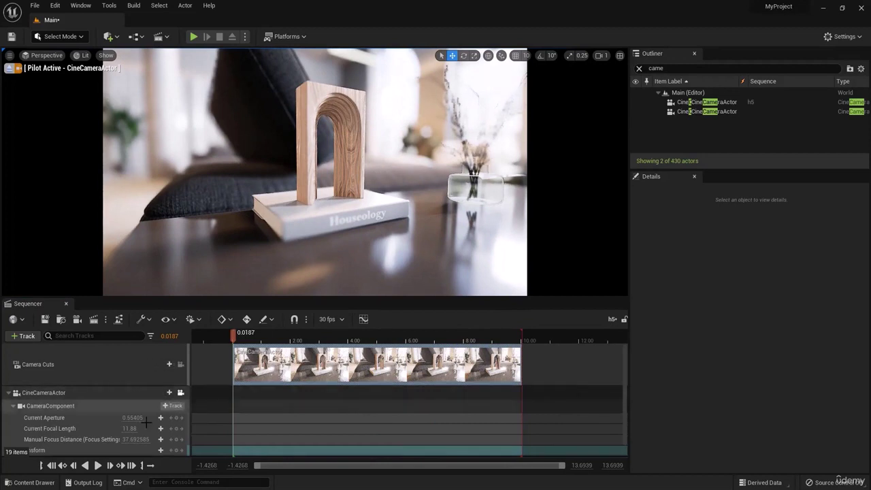
{"action": "scroll", "coordinate": [158, 426], "scroll_direction": "down", "scroll_amount": 1}
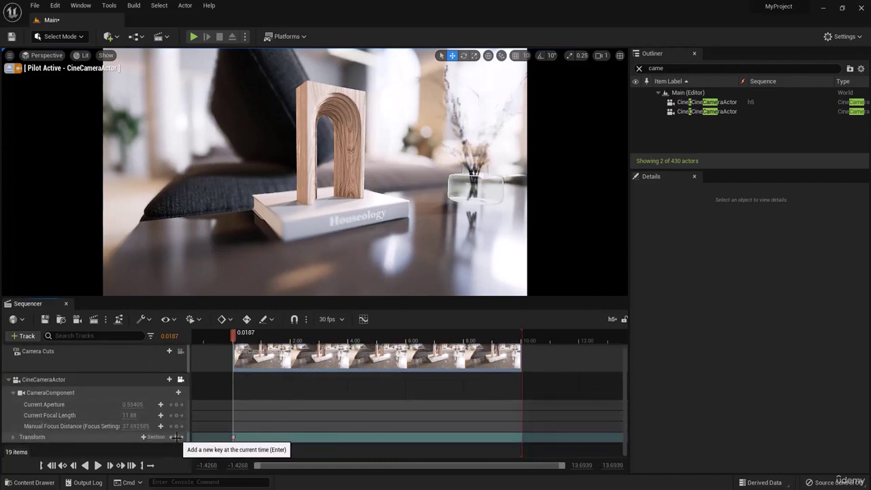
{"action": "left_click", "coordinate": [176, 437]}
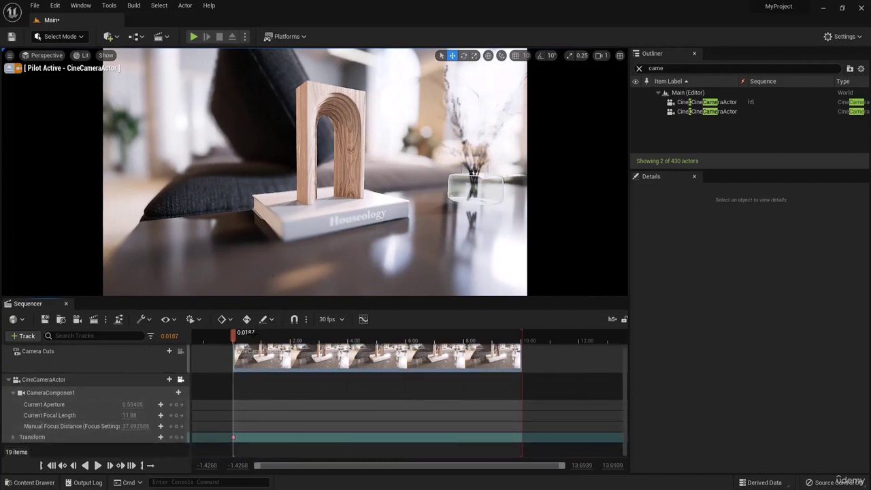
Step: At about 10 seconds, pull the camera back to a wide living room view and key its transform
{"action": "left_click", "coordinate": [521, 357]}
{"action": "left_click", "coordinate": [523, 359]}
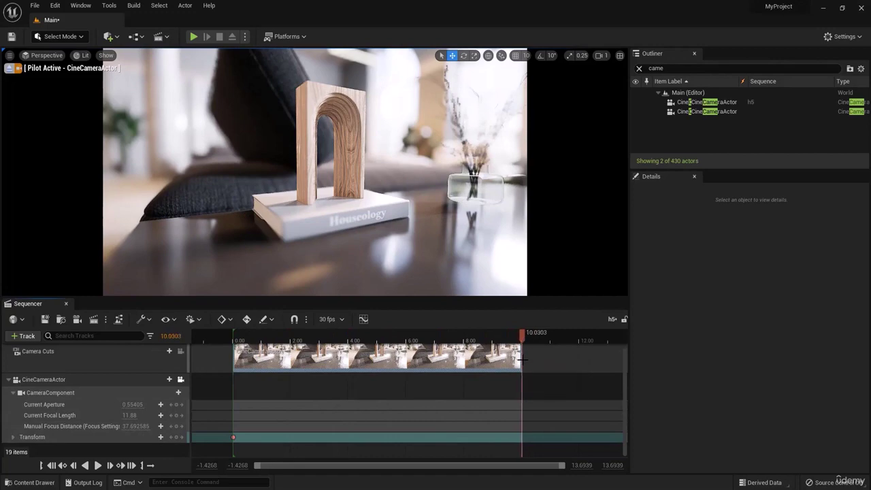
{"action": "right_click_drag", "start_coordinate": [418, 177], "coordinate": [418, 185]}
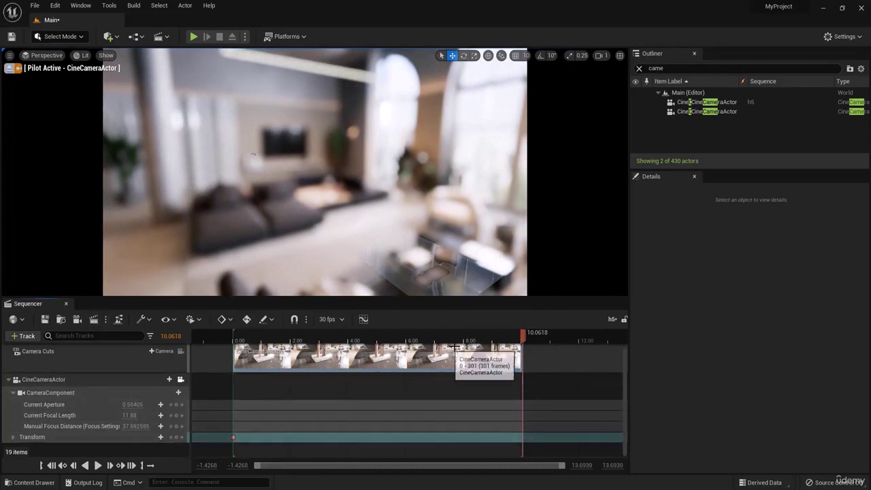
Step: Play the camera animation from the start, and return the playhead to the beginning
{"action": "left_click_drag", "start_coordinate": [522, 339], "coordinate": [234, 350]}
{"action": "key", "text": "space"}
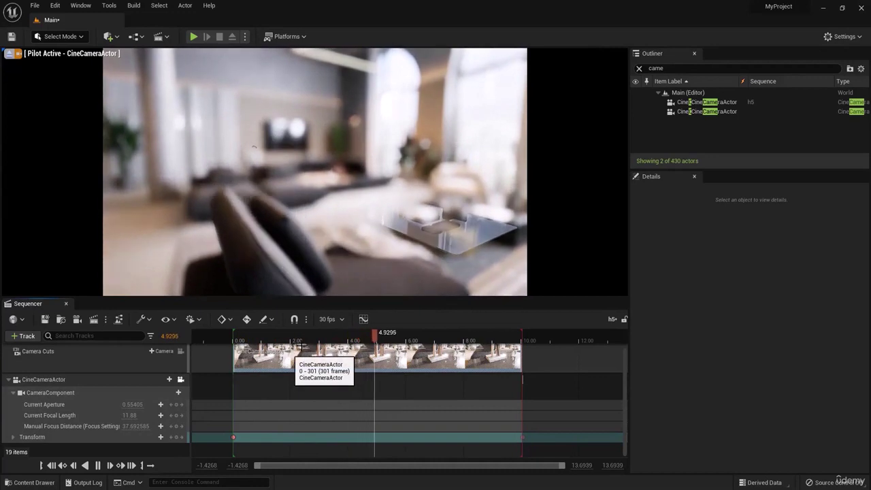
{"action": "left_click_drag", "start_coordinate": [297, 348], "coordinate": [230, 347]}
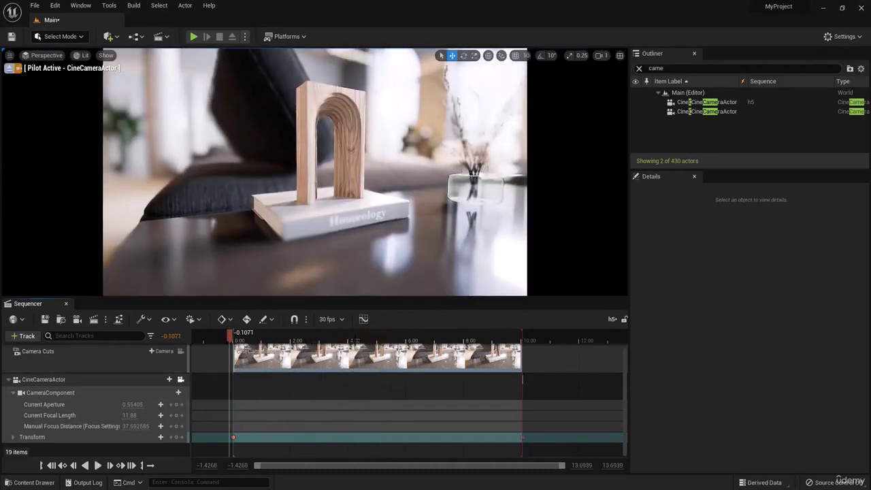
Step: Open the curve editor for the sequence and set all of the camera's Transform keys to linear interpolation
{"action": "left_click", "coordinate": [364, 319]}
{"action": "left_click", "coordinate": [212, 154]}
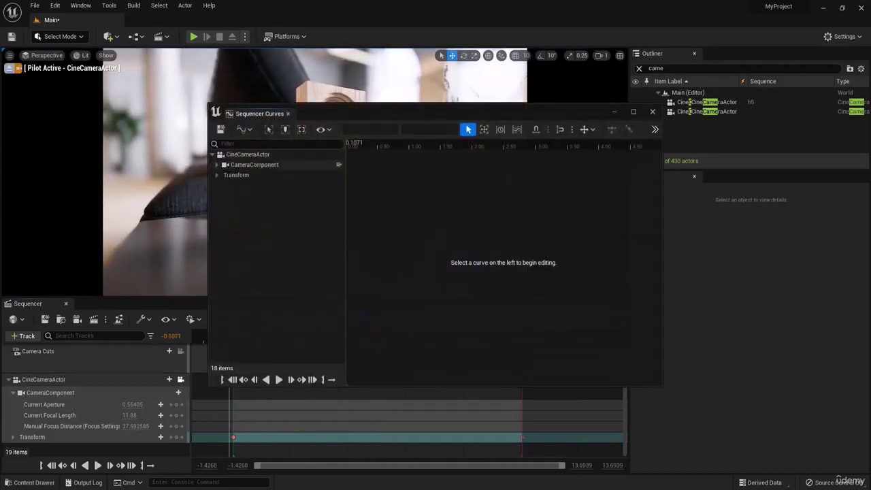
{"action": "left_click", "coordinate": [236, 175]}
{"action": "left_click_drag", "start_coordinate": [565, 216], "coordinate": [360, 349]}
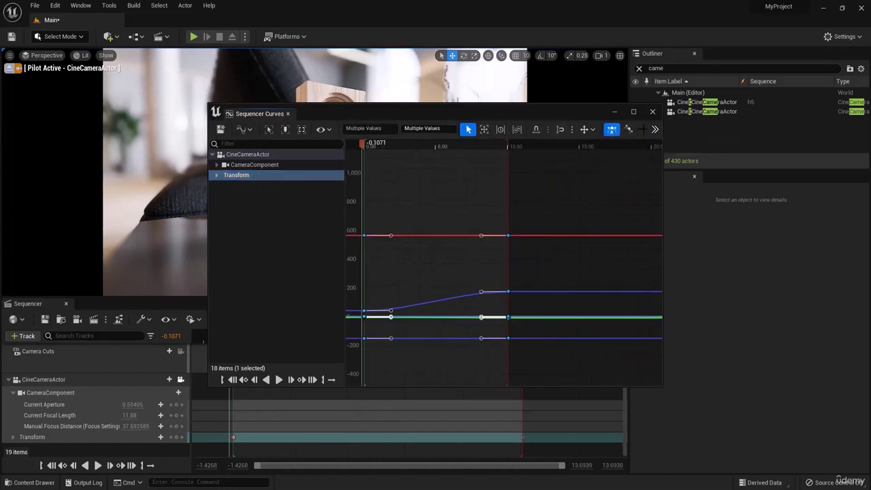
{"action": "left_click", "coordinate": [633, 112]}
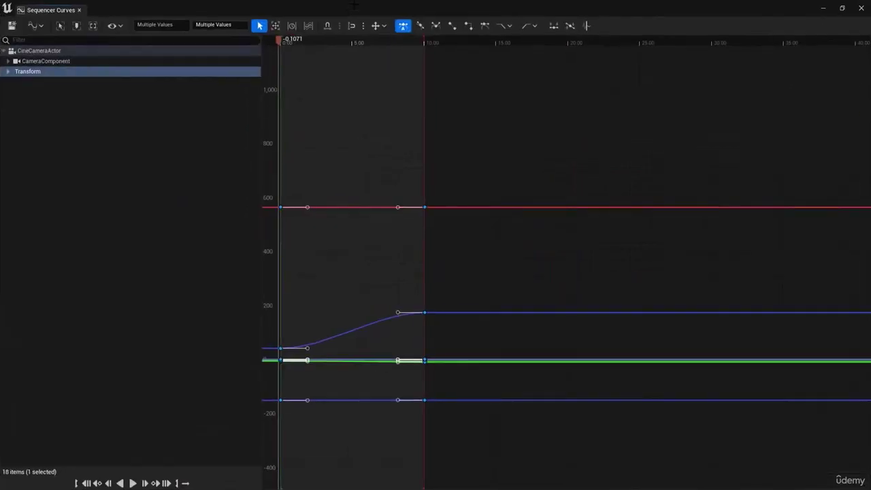
{"action": "left_click", "coordinate": [451, 25]}
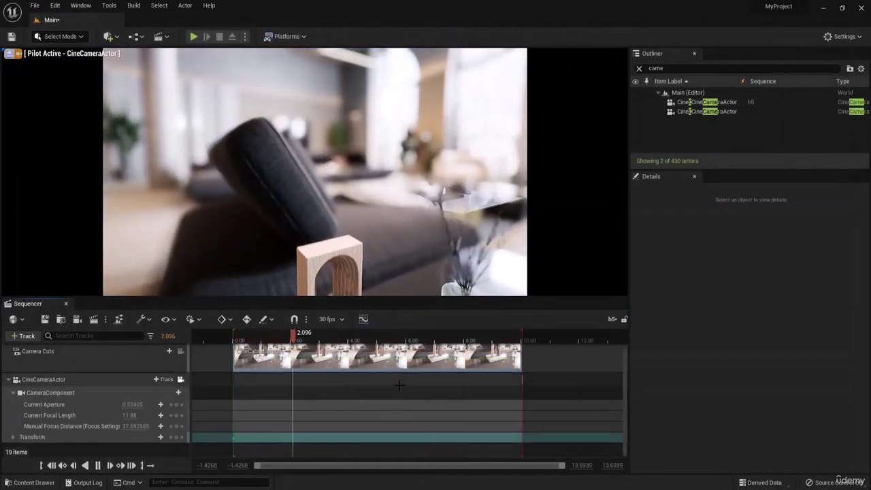
Step: Stop playback and extend the sequence's playback range and the camera cut section to about 24.7 seconds
{"action": "key", "text": "space"}
{"action": "scroll", "coordinate": [399, 386], "scroll_direction": "down", "scroll_amount": 5}
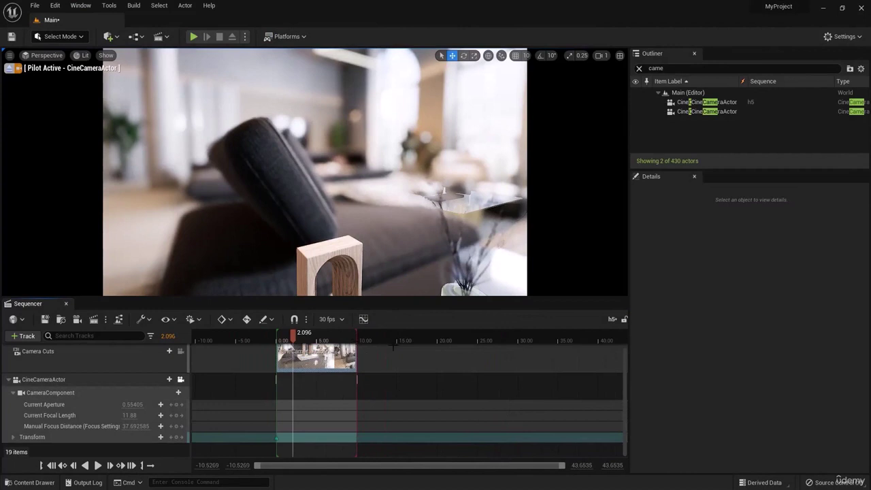
{"action": "left_click_drag", "start_coordinate": [393, 347], "coordinate": [476, 376]}
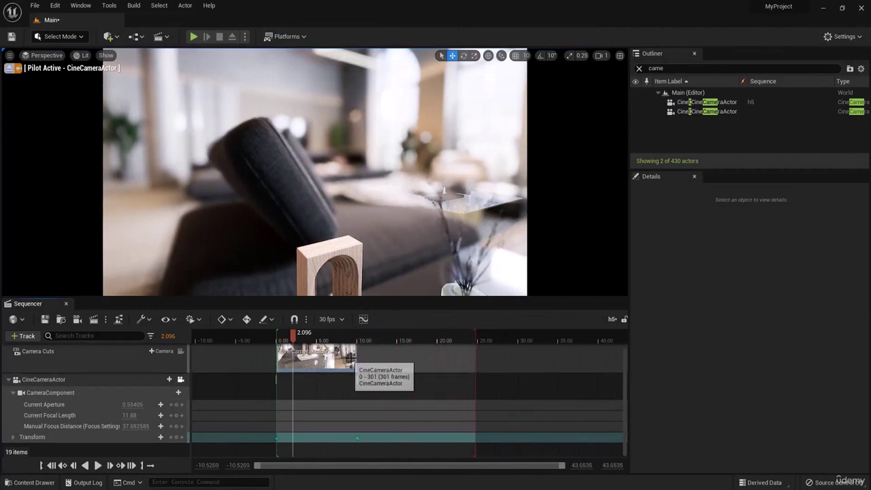
{"action": "left_click_drag", "start_coordinate": [356, 360], "coordinate": [474, 369]}
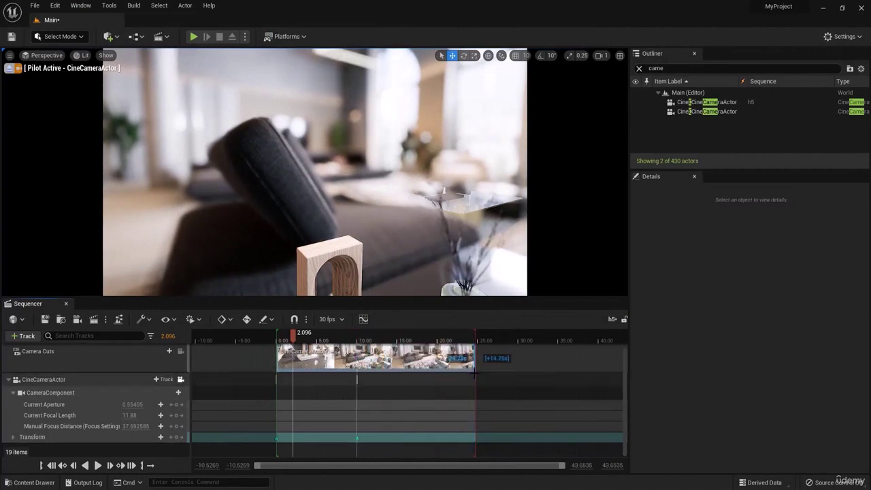
Step: Move the camera's final transform key to the sequence end at about 24.7 seconds and preview the slower pull-back
{"action": "key", "text": "space"}
{"action": "key", "text": "Up"}
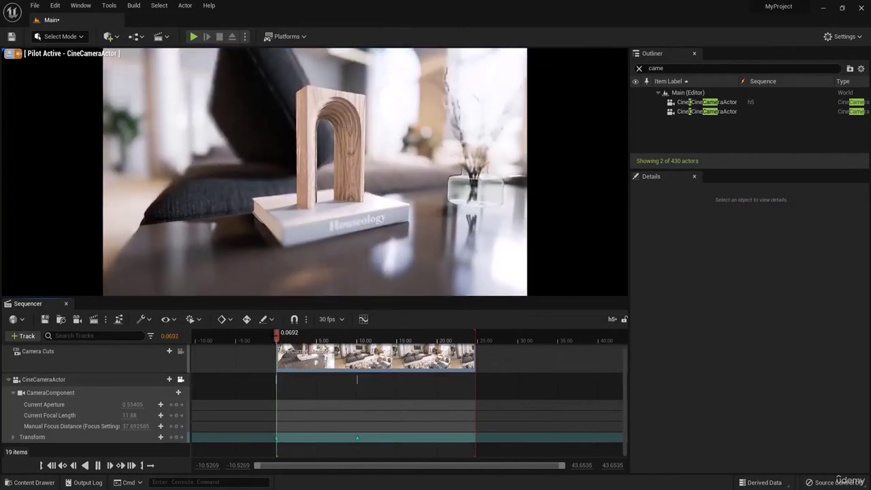
{"action": "key", "text": "space"}
{"action": "left_click_drag", "start_coordinate": [356, 438], "coordinate": [475, 450]}
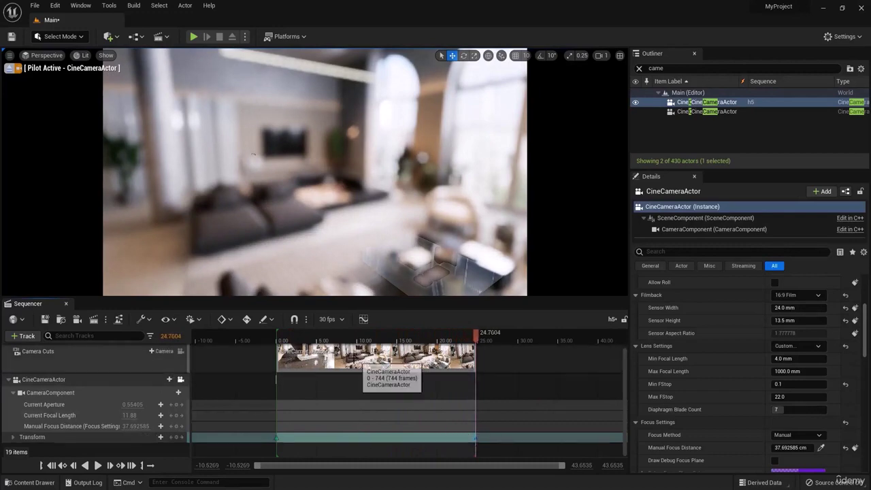
{"action": "key", "text": "space"}
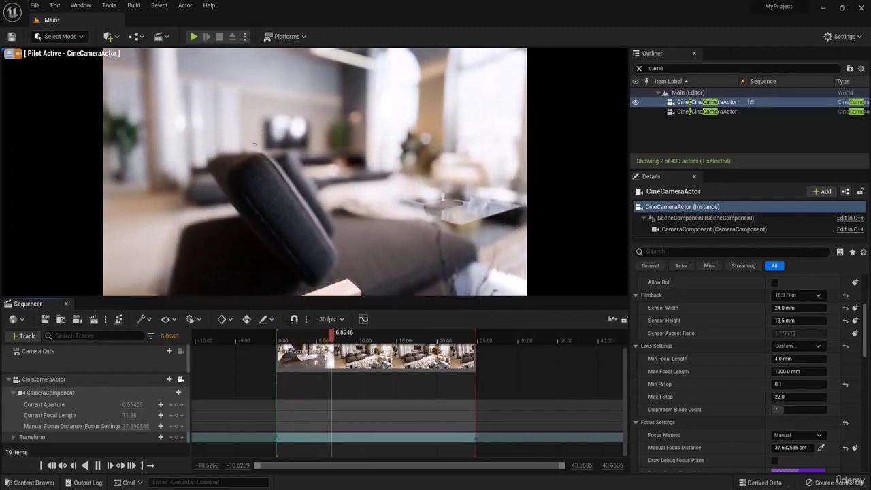
{"action": "key", "text": "space"}
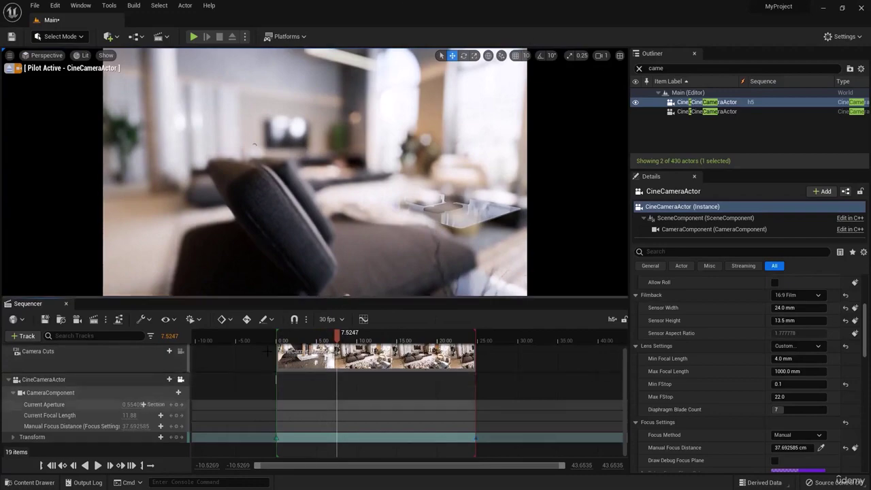
Step: Inspect the camera's Transform curves and scrub to about 7 seconds to check when the arch leaves the frame
{"action": "left_click", "coordinate": [363, 318]}
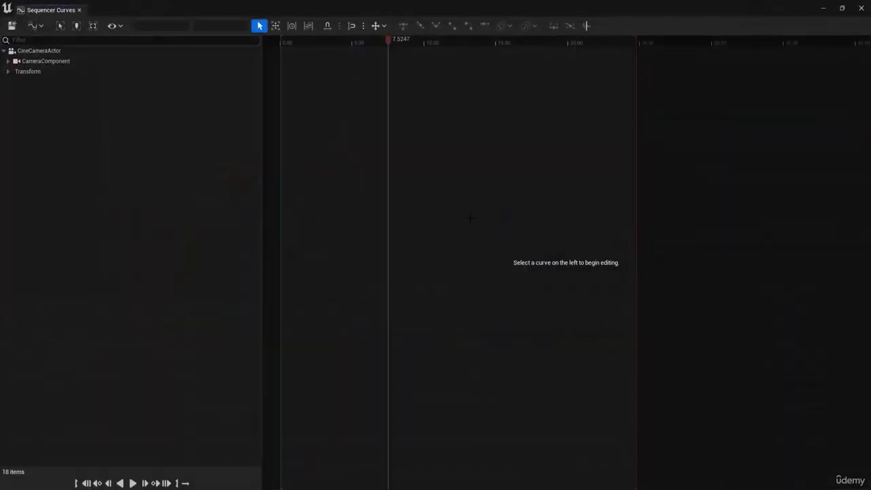
{"action": "left_click", "coordinate": [102, 72]}
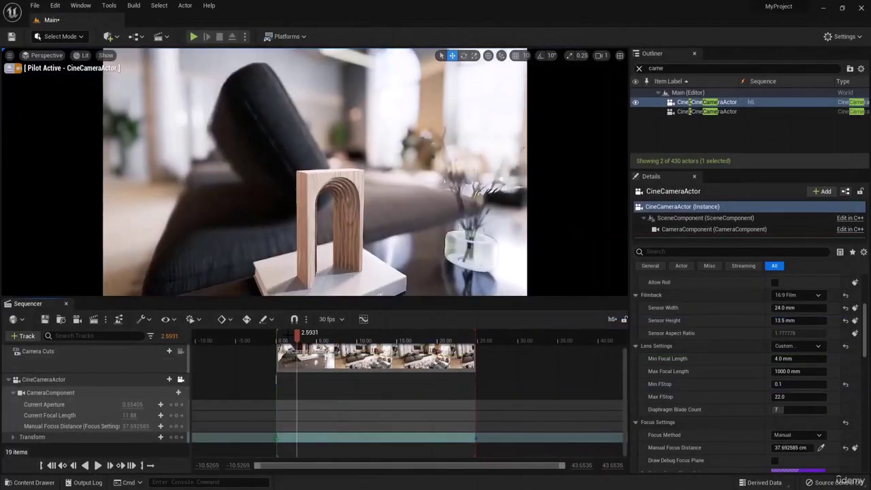
{"action": "left_click_drag", "start_coordinate": [281, 338], "coordinate": [333, 352]}
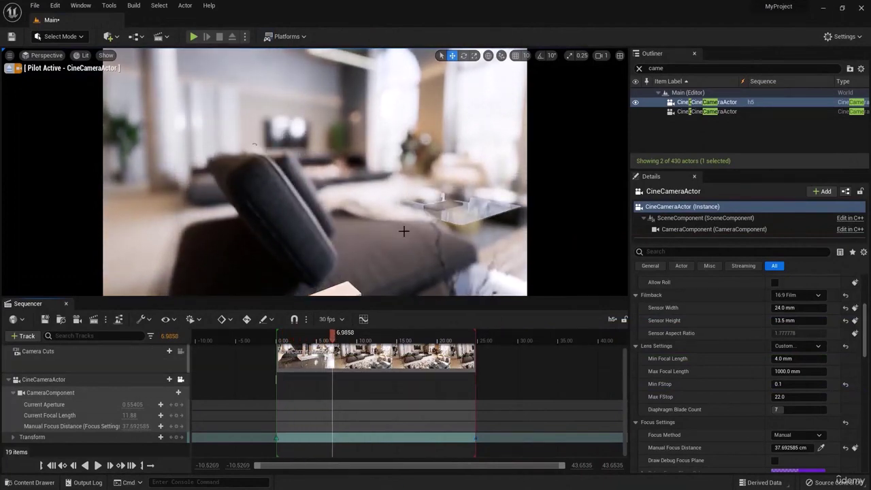
Step: Key the camera's Manual Focus Distance at the start of the sequence and again at about 6.6 seconds
{"action": "left_click_drag", "start_coordinate": [332, 337], "coordinate": [276, 339]}
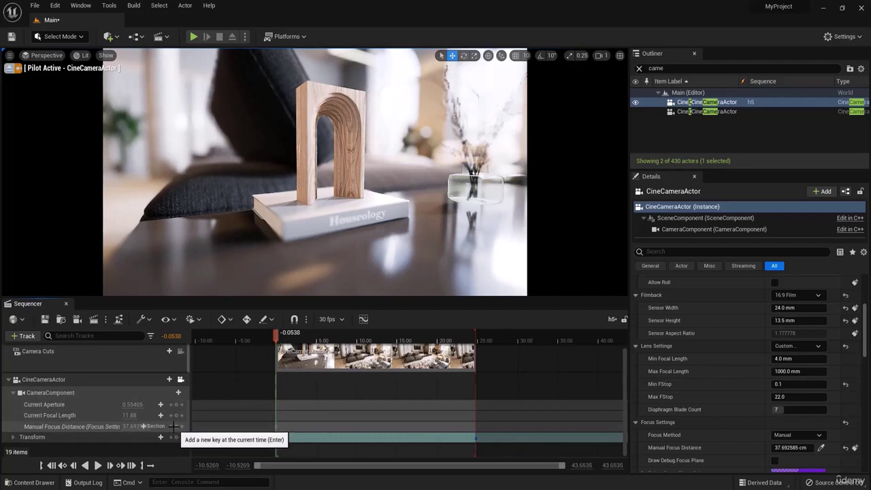
{"action": "left_click", "coordinate": [175, 426]}
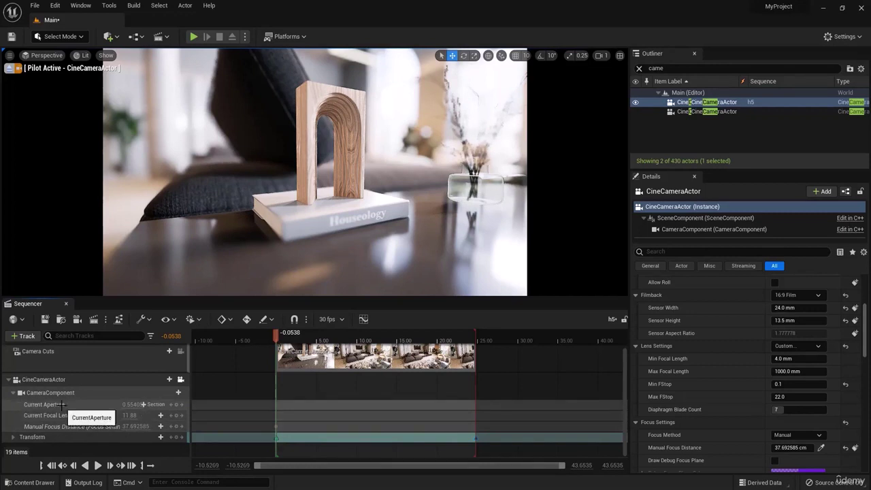
{"action": "left_click_drag", "start_coordinate": [277, 335], "coordinate": [329, 351]}
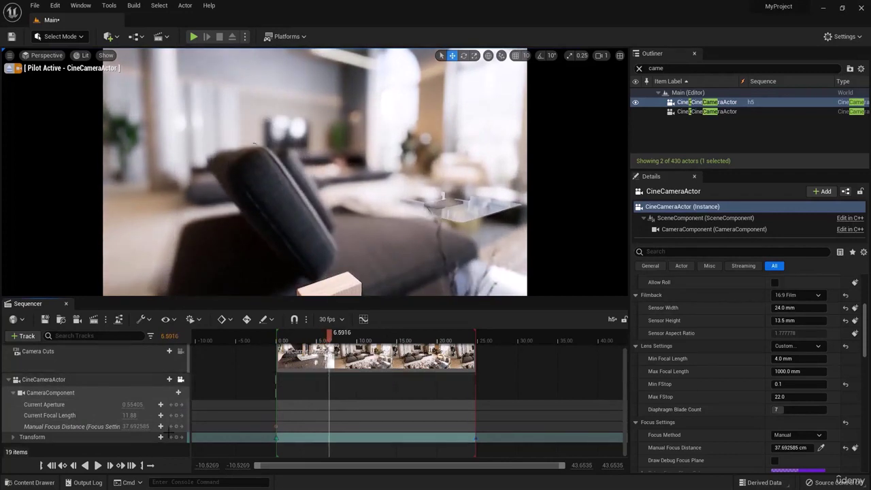
{"action": "left_click", "coordinate": [171, 425]}
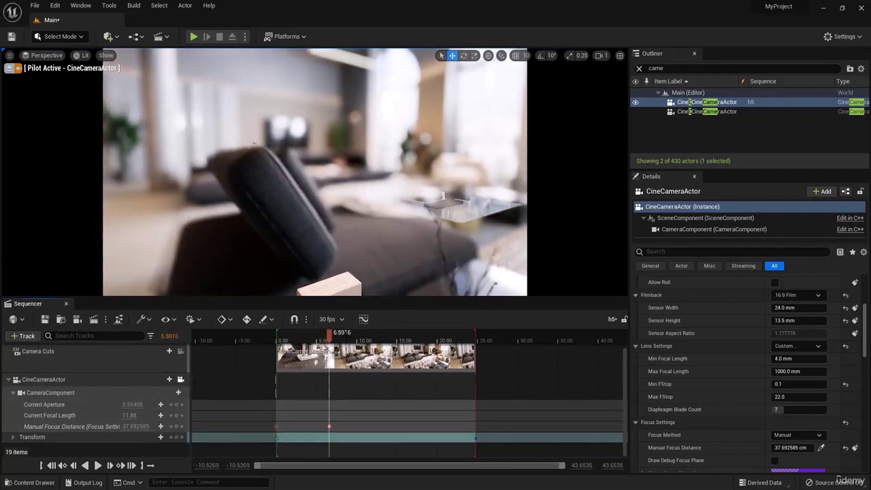
Step: At about 12.4 seconds, key the Manual Focus Distance at 349.421417 cm, and play the focus transition from the start
{"action": "left_click_drag", "start_coordinate": [329, 334], "coordinate": [376, 361]}
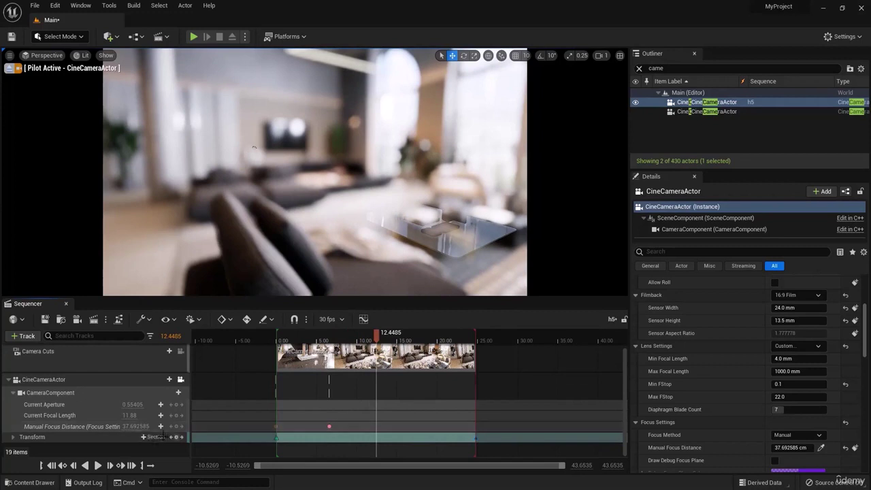
{"action": "left_click_drag", "start_coordinate": [142, 426], "coordinate": [188, 427]}
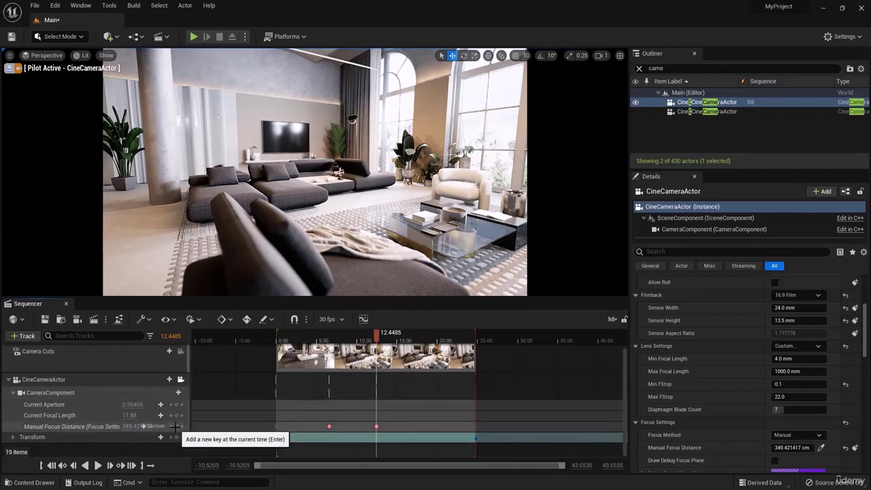
{"action": "left_click_drag", "start_coordinate": [376, 333], "coordinate": [271, 333]}
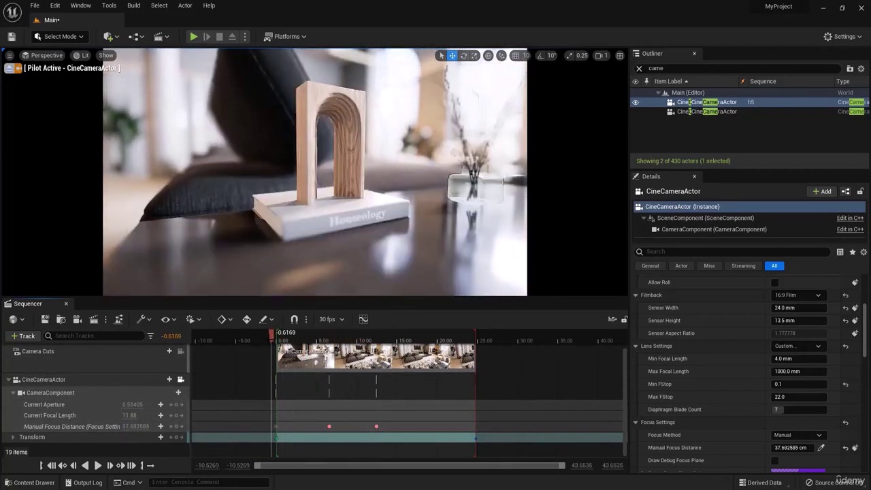
{"action": "key", "text": "space"}
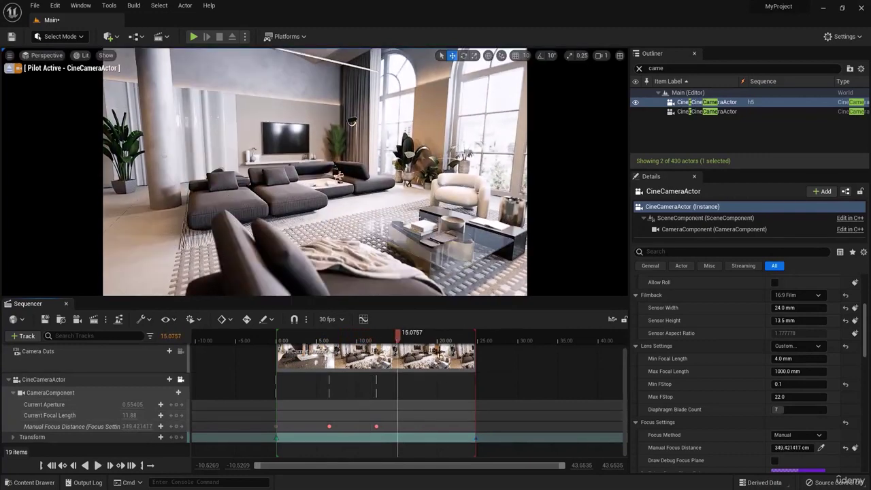
Step: Replay the complete camera pull-back and focus animation from the start, and stop it at about 16 seconds
{"action": "left_click_drag", "start_coordinate": [398, 334], "coordinate": [277, 335]}
{"action": "key", "text": "space"}
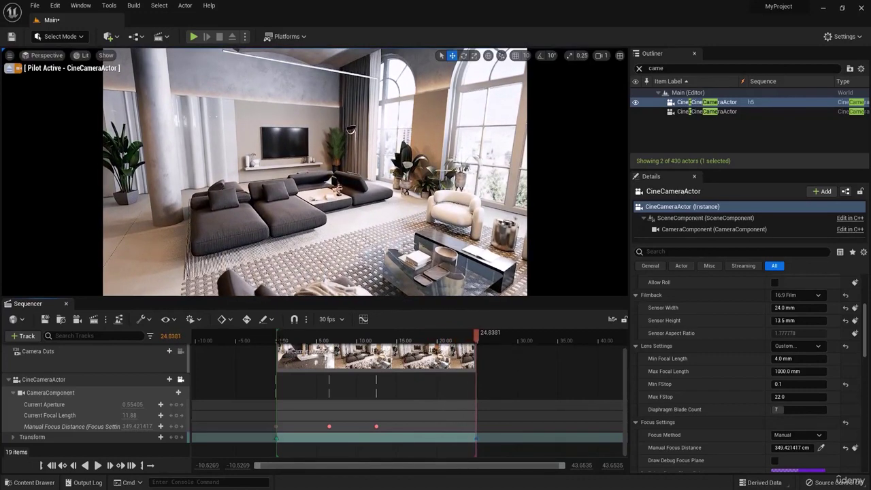
{"action": "key", "text": "space"}
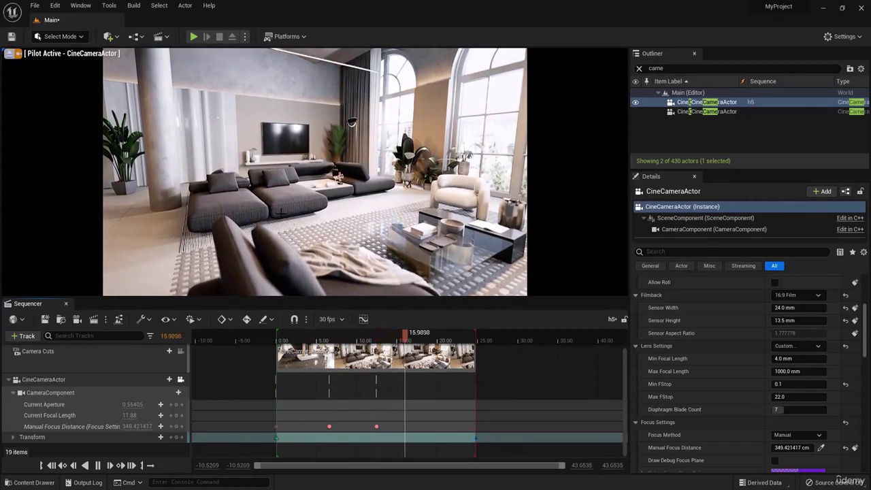
{"action": "key", "text": "space"}
Step: Stop piloting the cine camera and raise the viewport camera speed to 3
{"action": "right_click_drag", "start_coordinate": [317, 148], "coordinate": [408, 198]}
{"action": "left_click", "coordinate": [8, 68]}
{"action": "left_click", "coordinate": [603, 56]}
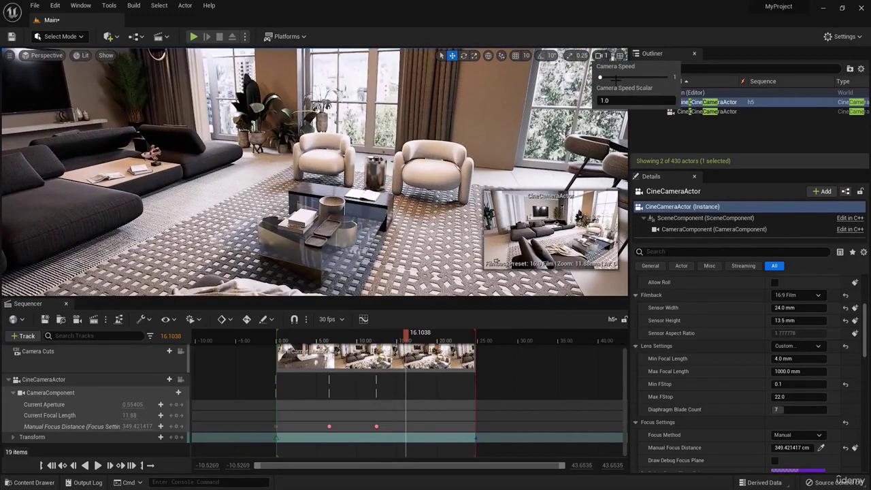
Step: Select the glass coffee table and frame it in the viewport with the kitchen behind it
{"action": "right_click_drag", "start_coordinate": [519, 136], "coordinate": [619, 134]}
{"action": "left_click", "coordinate": [434, 175]}
{"action": "key", "text": "f"}
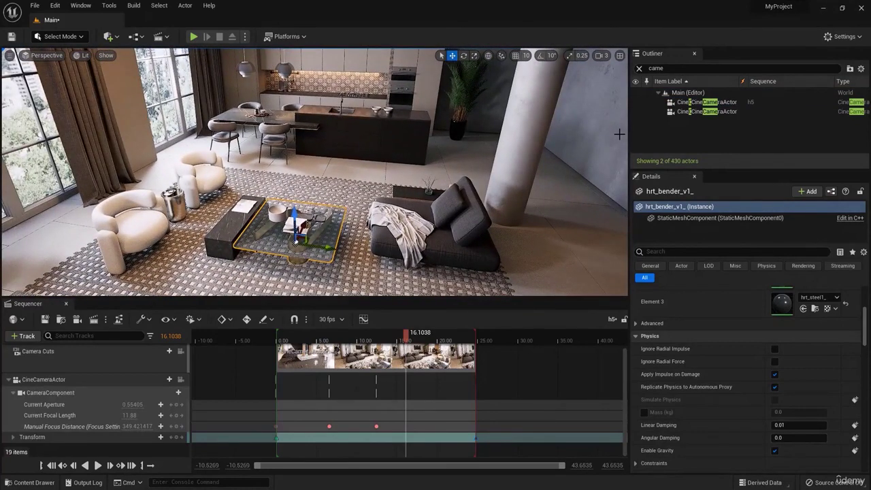
{"action": "right_click_drag", "start_coordinate": [346, 162], "coordinate": [469, 149]}
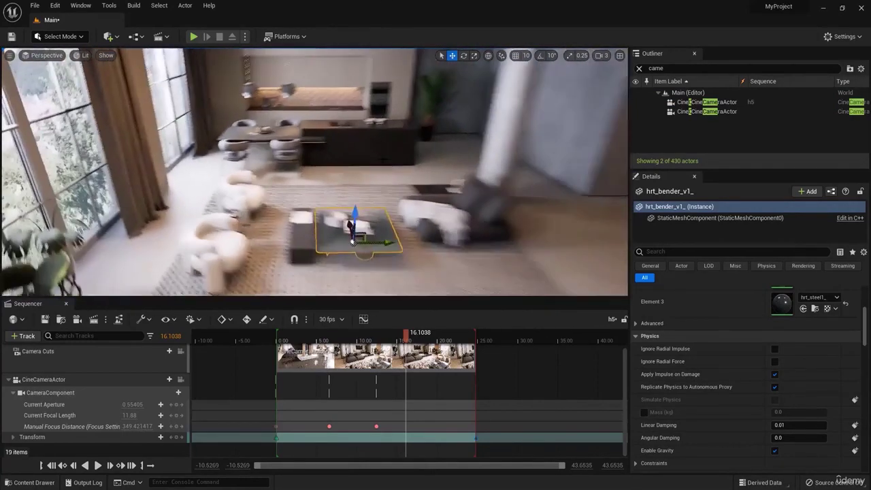